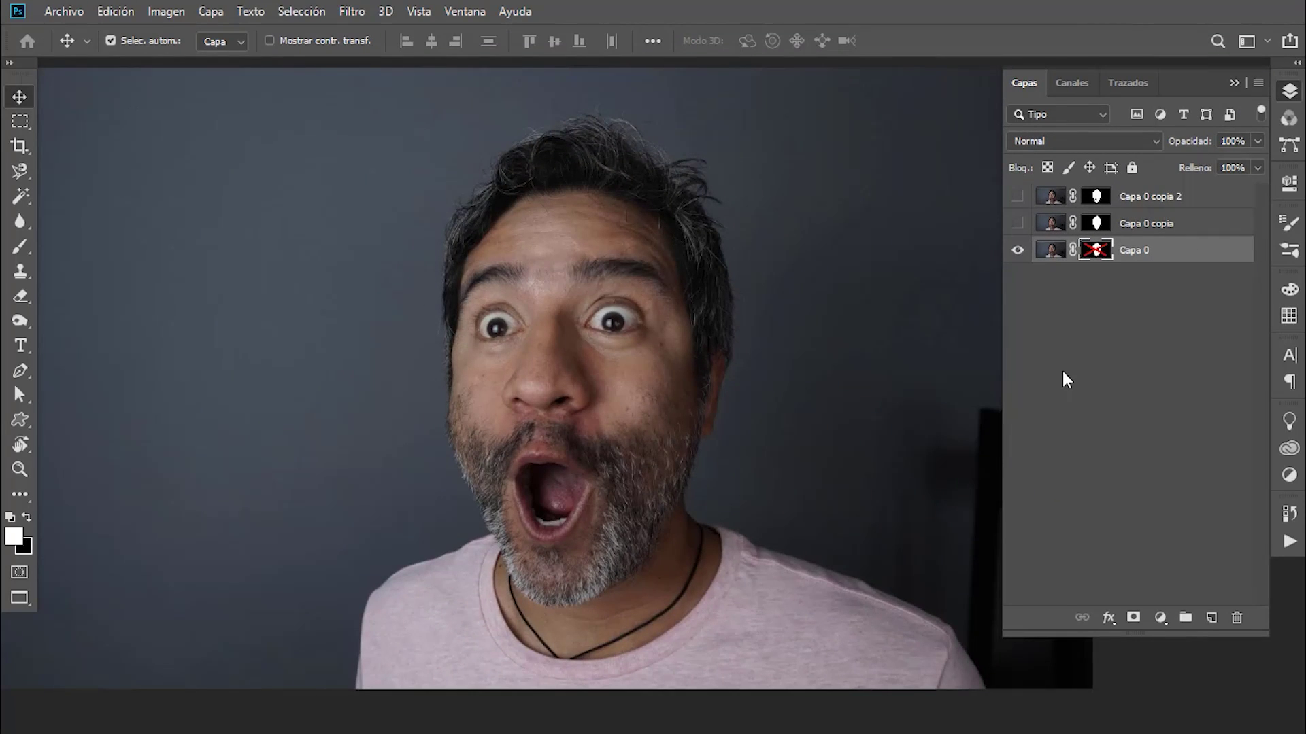
Step: Target the Capa 0 image and re-enable its face-shaped layer mask
key(ctrl+2)
shift+click(1096, 251)
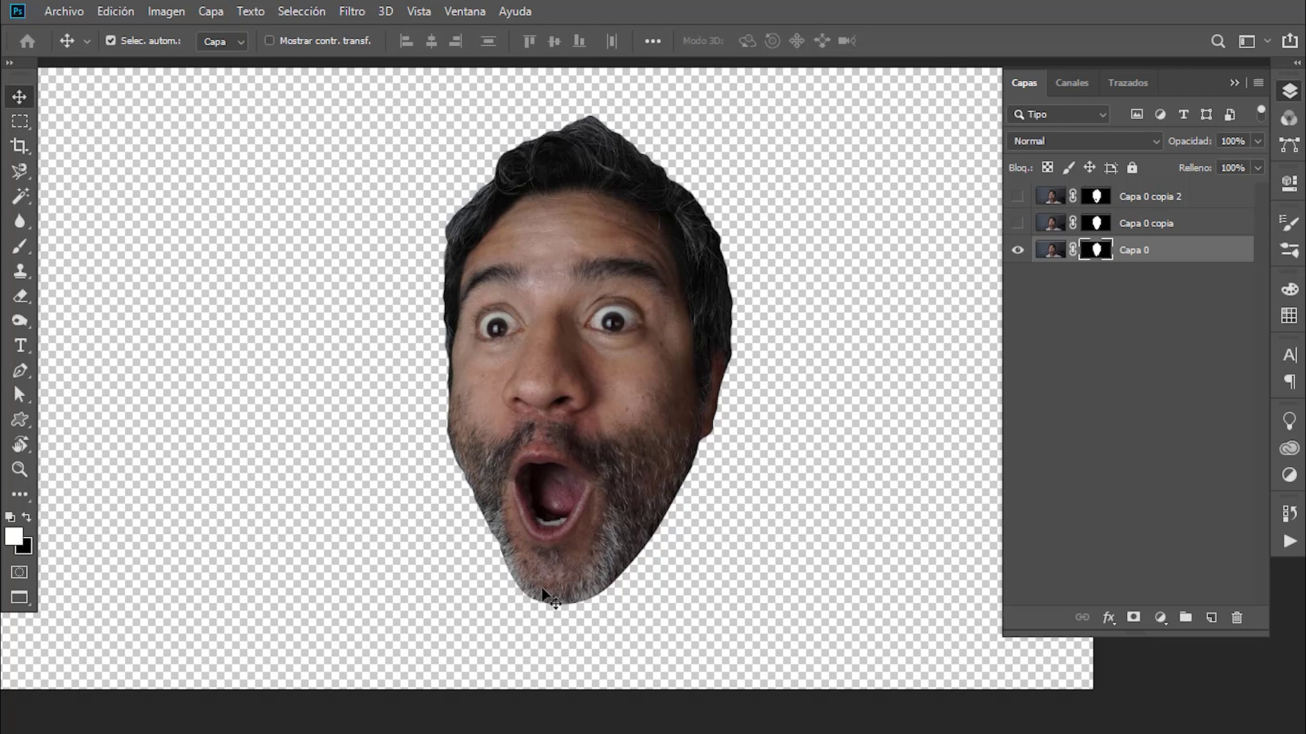
Step: Zoom in to inspect the eyes, forehead and hairline edges, then fit the cut-out to screen
scroll(583, 582, up, 3)
scroll(646, 583, up, 3)
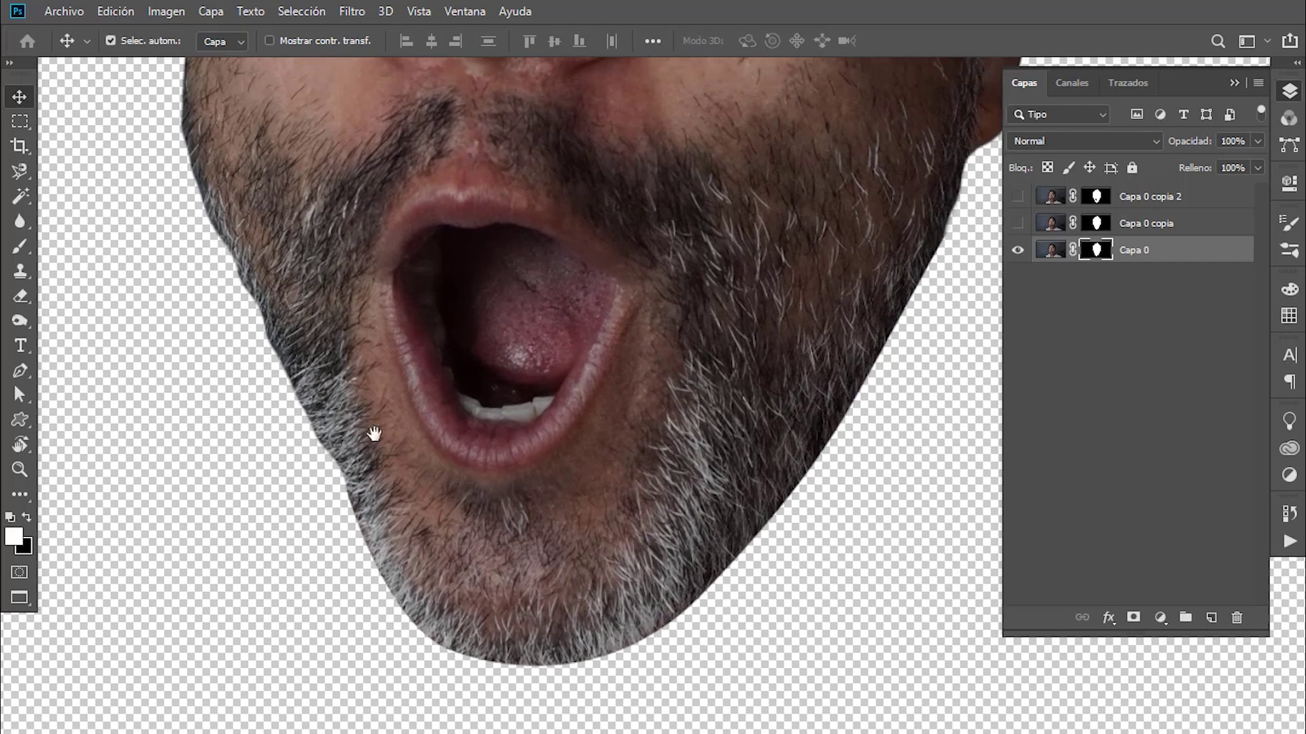
drag(373, 431, 467, 618)
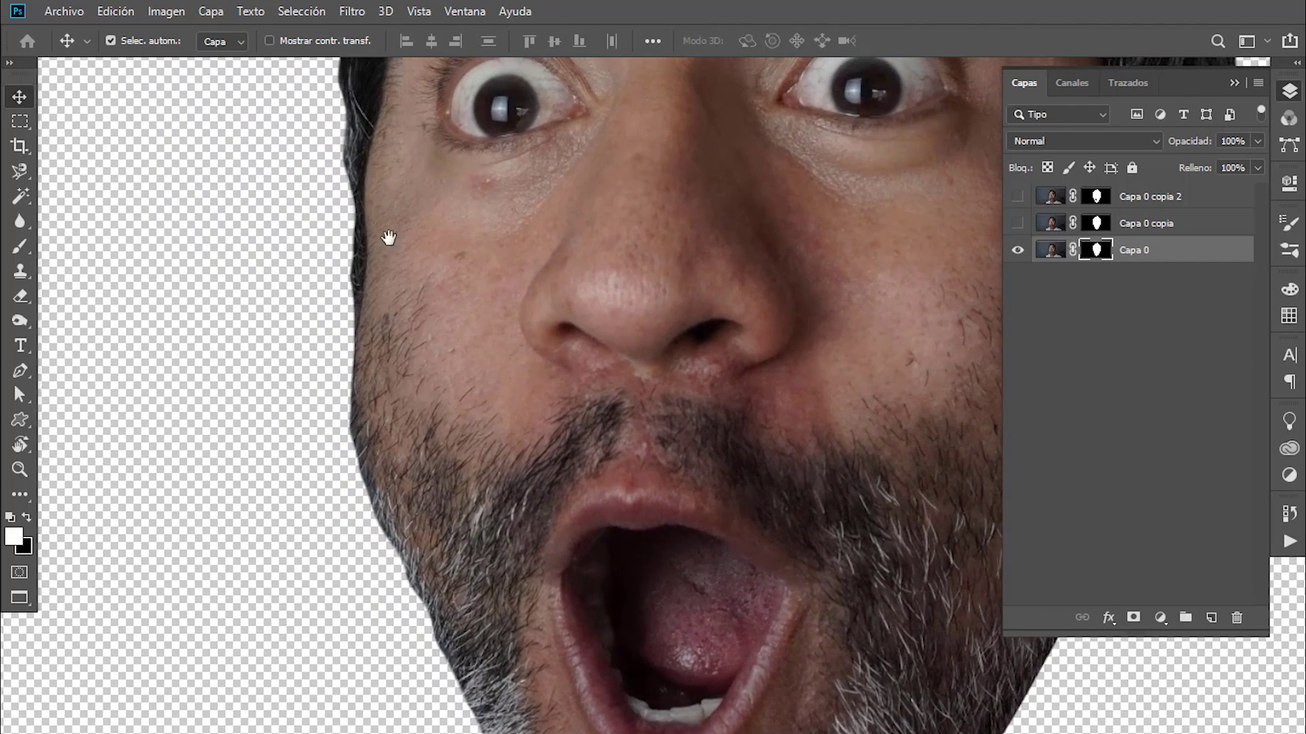
drag(388, 239, 367, 672)
drag(624, 200, 522, 310)
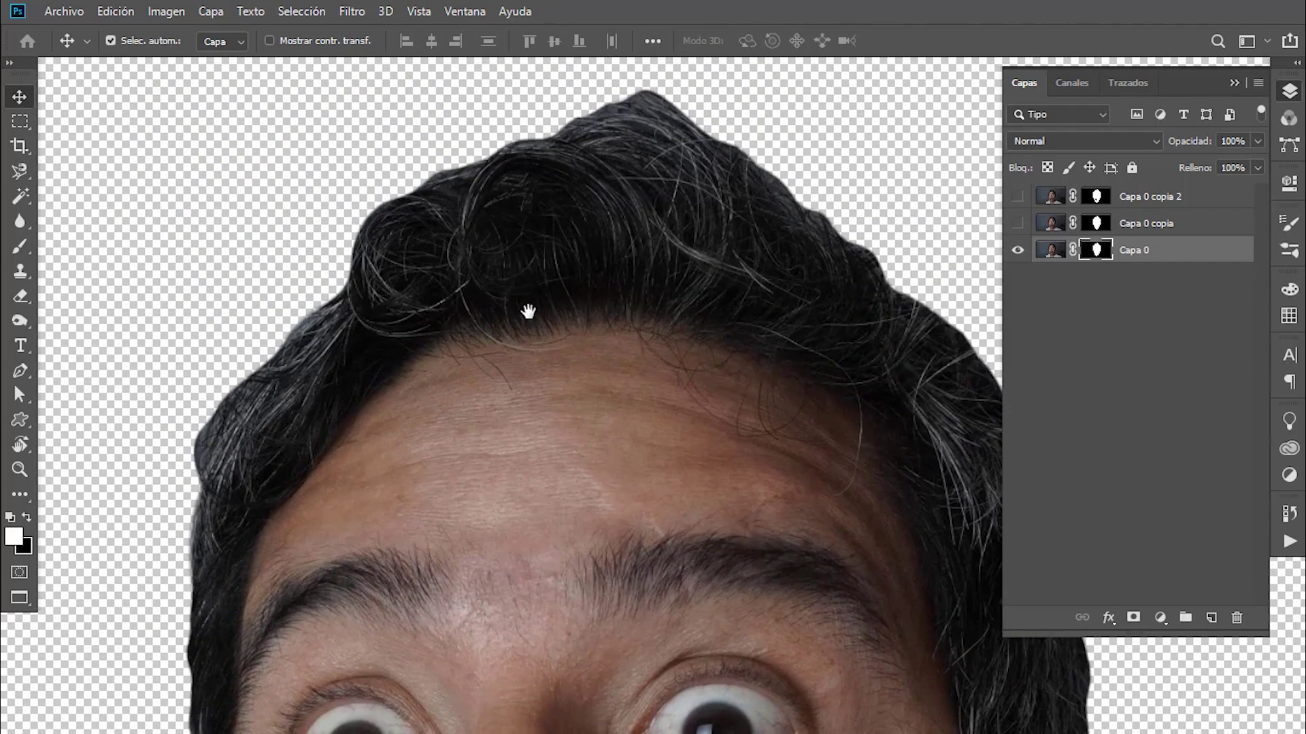
key(ctrl+0)
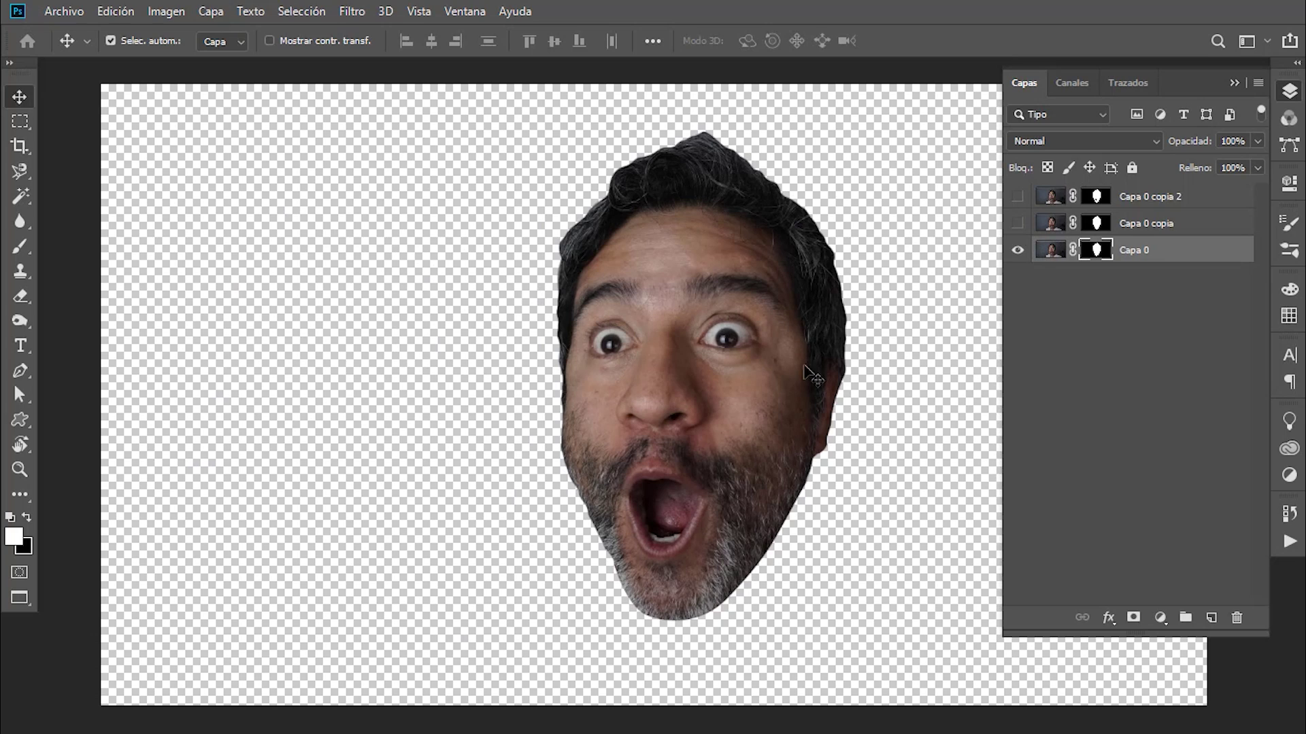
Step: Show Capa 0 copia, hide Capa 0, and make Capa 0 copia the active layer
click(1017, 223)
click(1017, 250)
click(1017, 250)
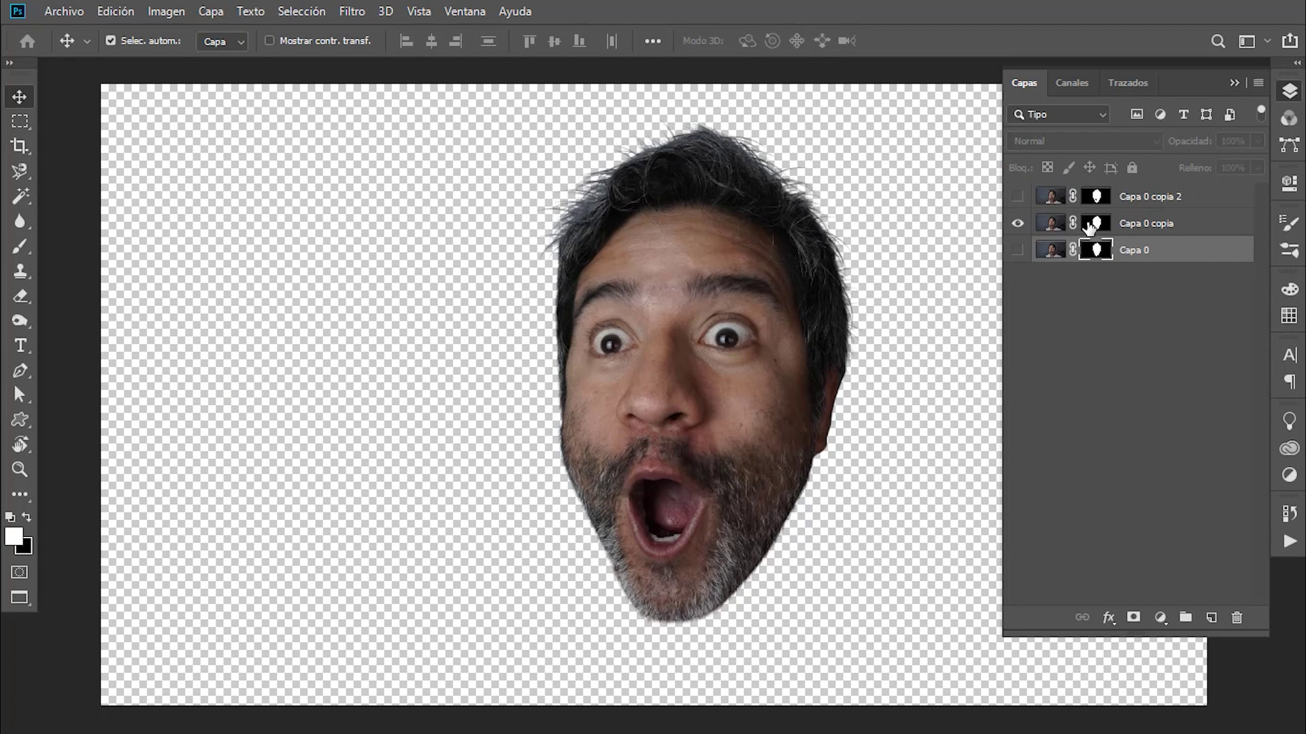
click(1090, 226)
Step: Scroll around to inspect the Capa 0 copia hair, then fit the document back in view
scroll(766, 172, up, 2)
scroll(765, 172, up, 3)
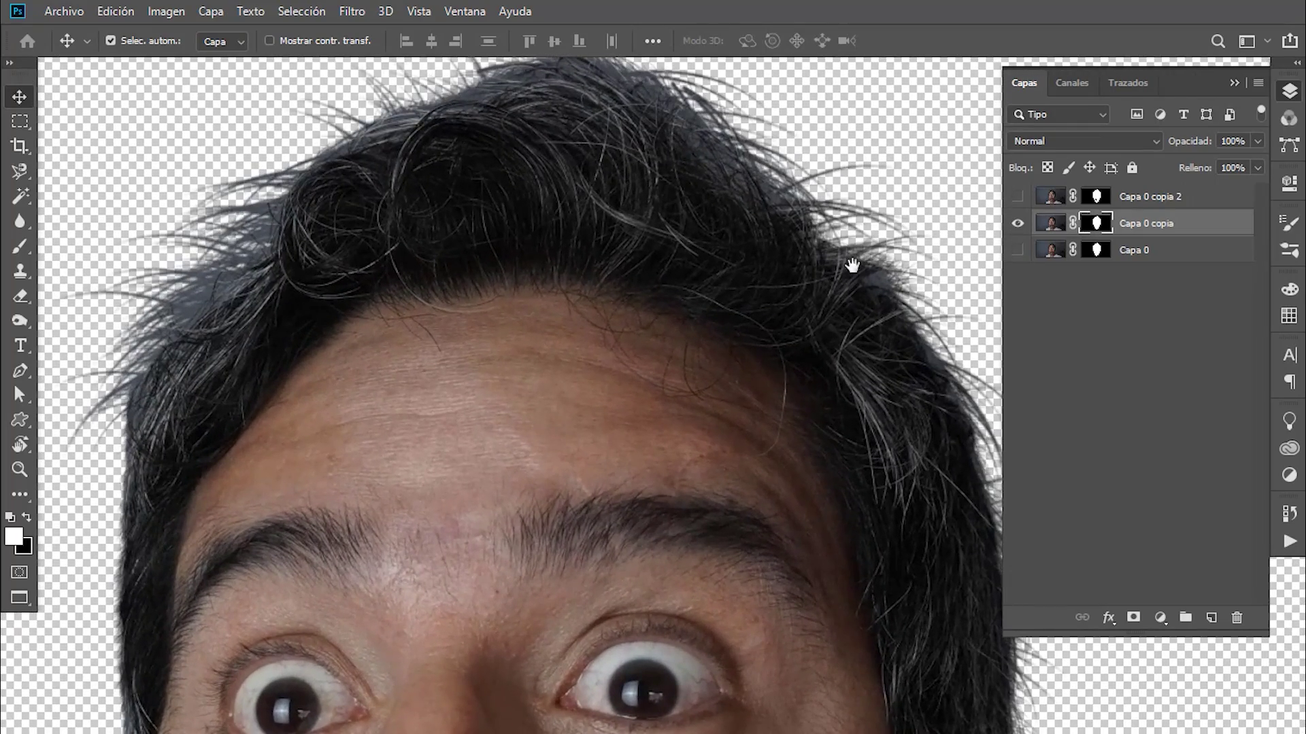
scroll(852, 265, down, 3)
scroll(845, 283, down, 5)
scroll(816, 221, down, 5)
scroll(857, 294, down, 5)
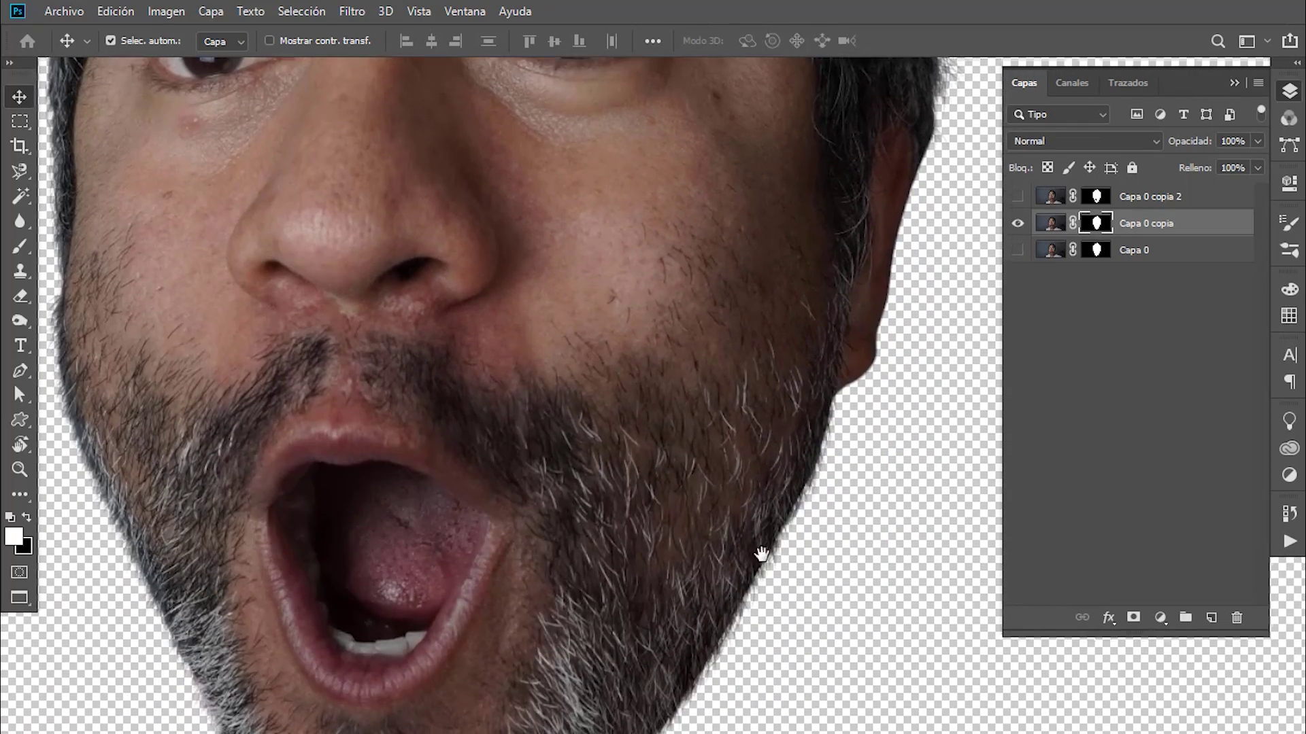
scroll(768, 476, down, 5)
scroll(691, 510, left, 1)
scroll(612, 544, left, 2)
scroll(476, 476, left, 3)
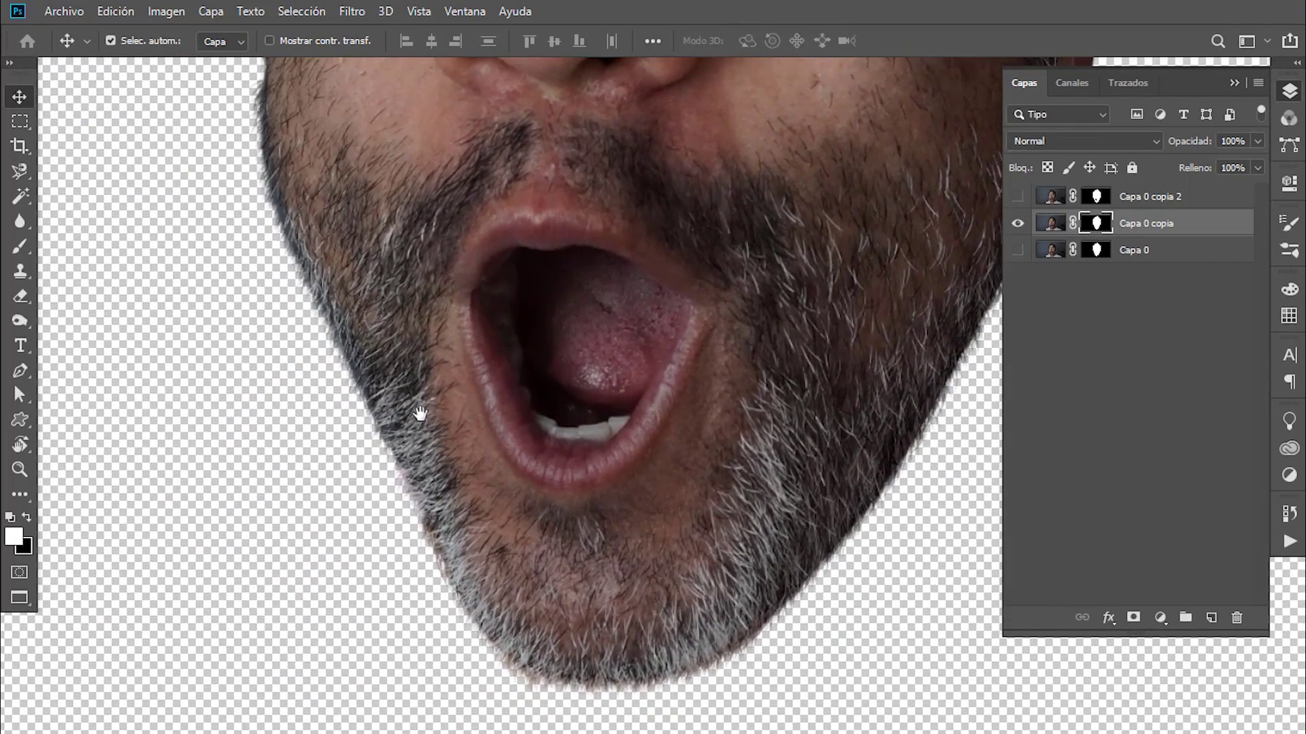
scroll(429, 442, up, 2)
scroll(408, 327, up, 4)
scroll(384, 367, up, 5)
scroll(476, 388, up, 2)
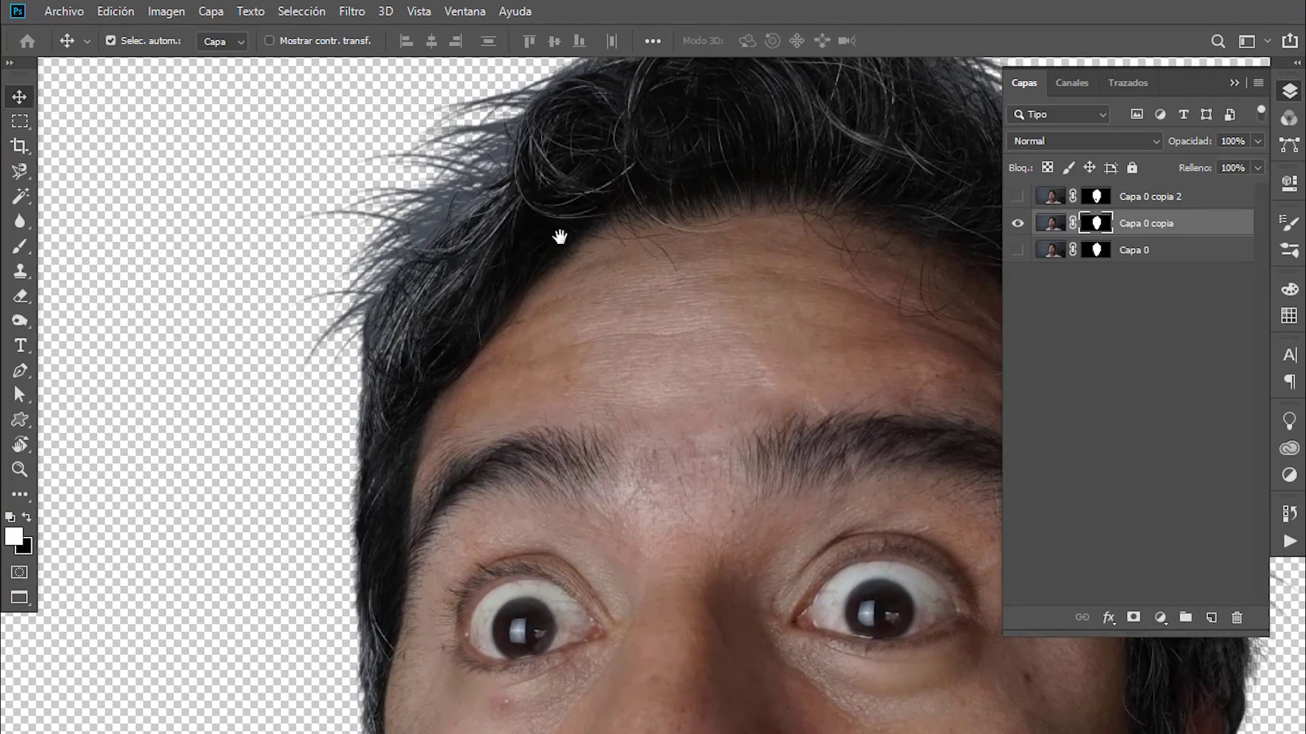
scroll(442, 306, up, 2)
scroll(750, 476, down, 5)
scroll(747, 422, down, 1)
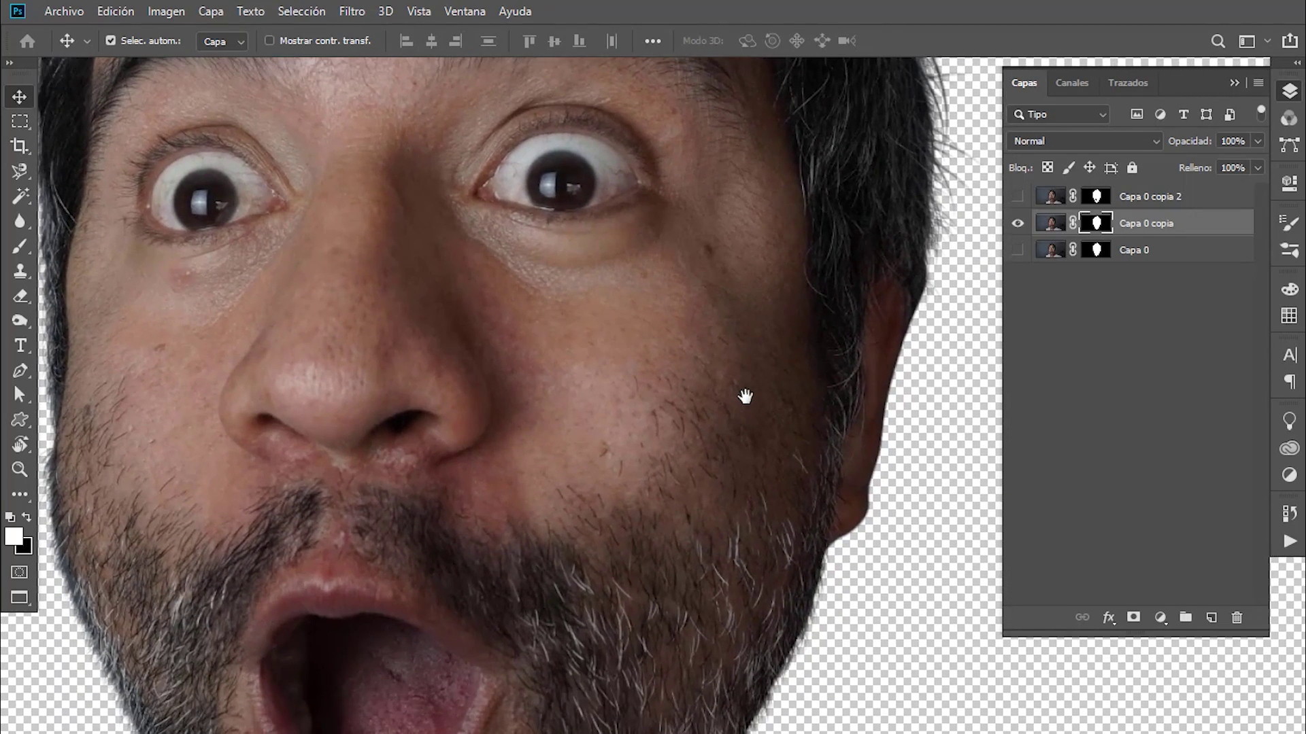
key(ctrl+0)
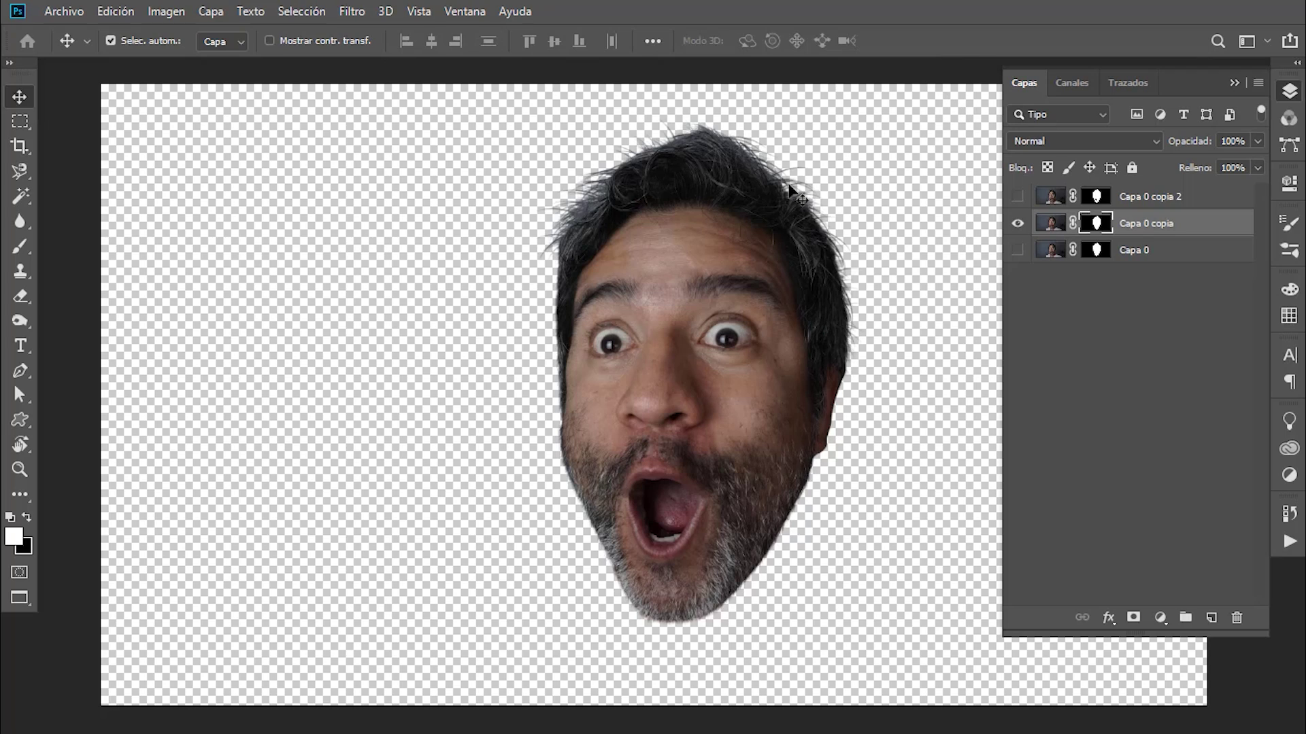
Step: Hide Capa 0 copia, then show and select Capa 0 copia 2, the white-mouth face
click(1018, 223)
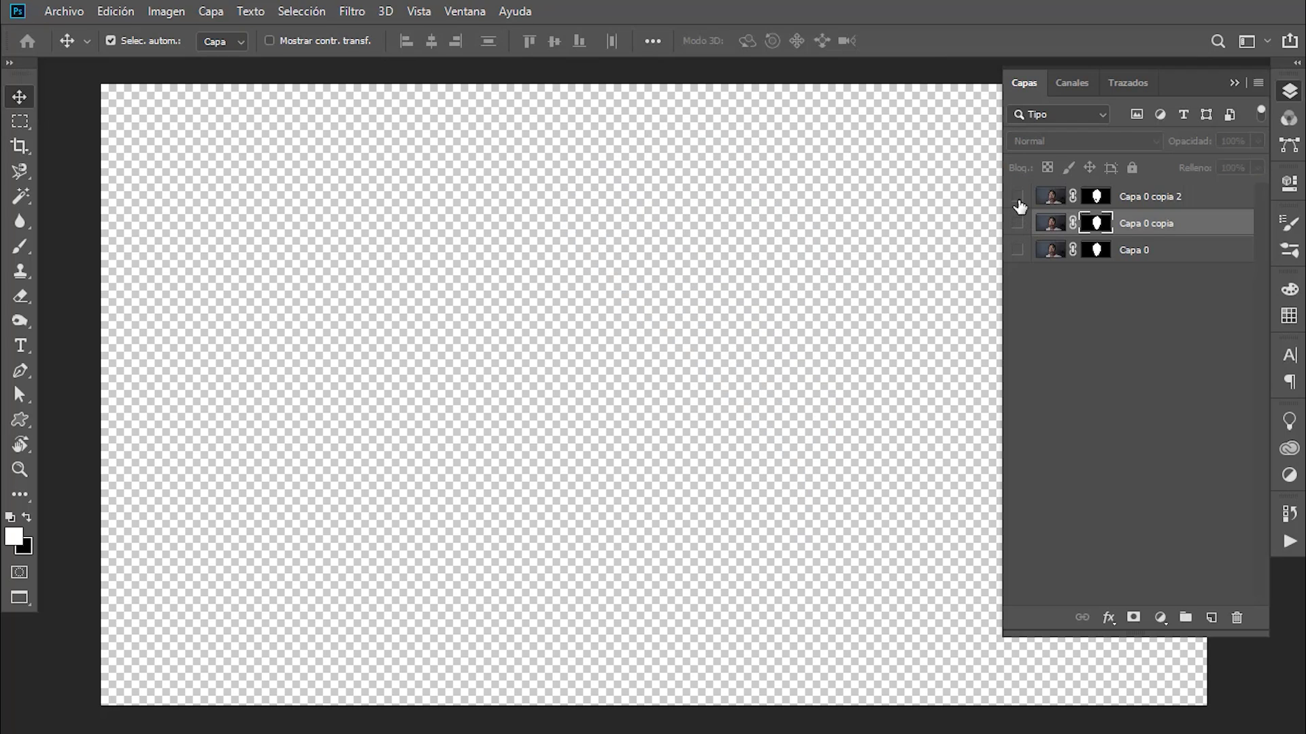
click(1017, 196)
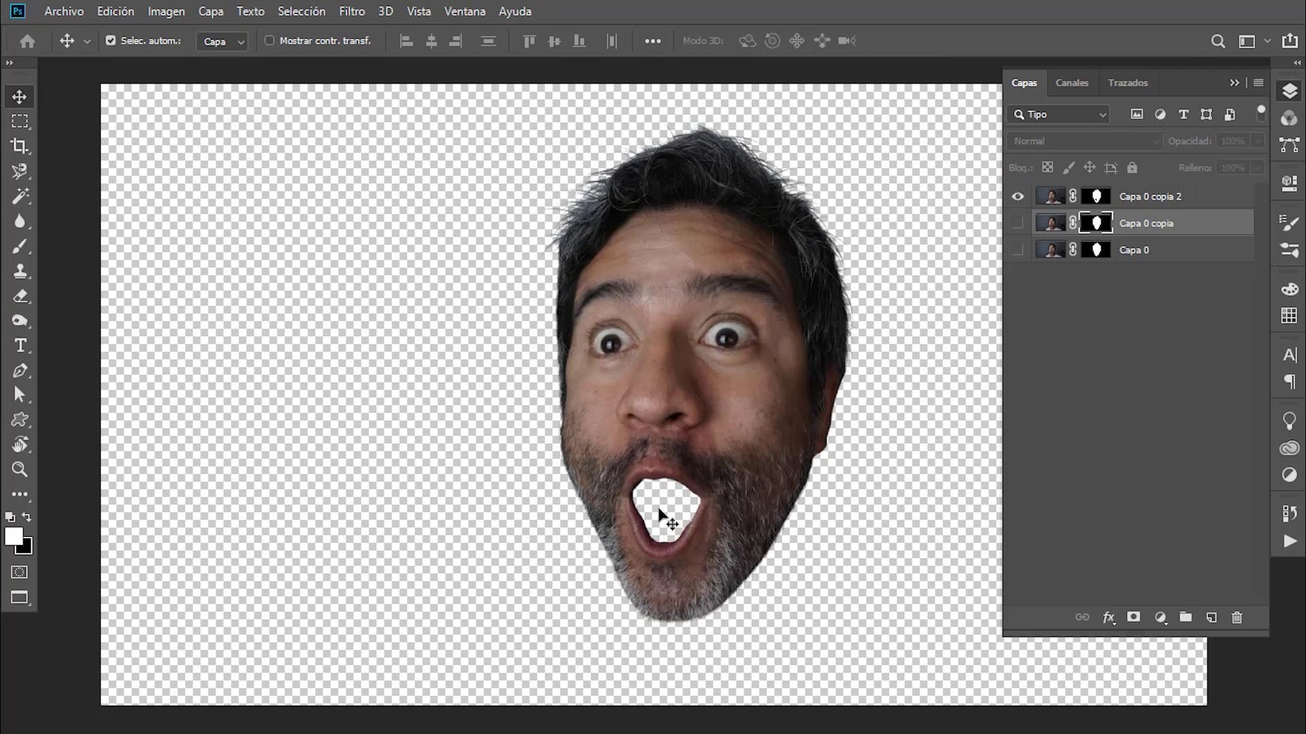
scroll(663, 518, up, 3)
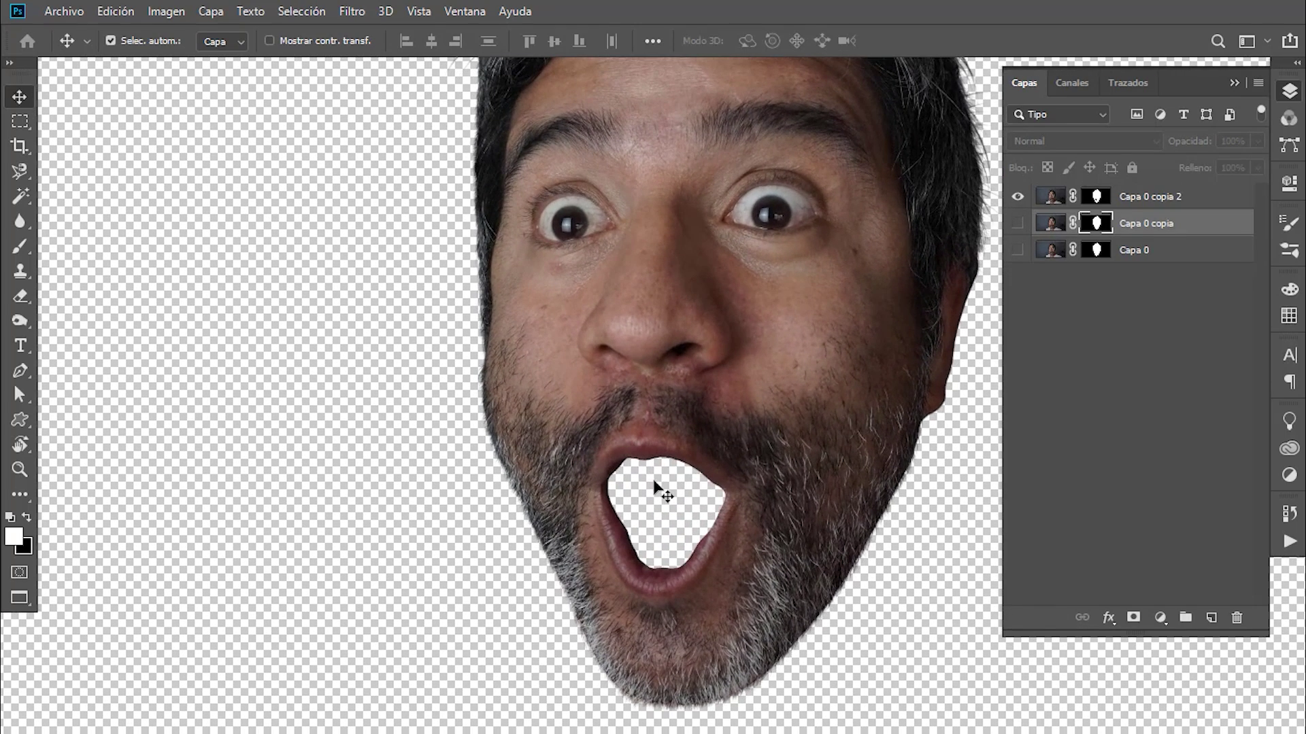
scroll(863, 374, down, 2)
scroll(894, 314, down, 1)
scroll(809, 373, down, 2)
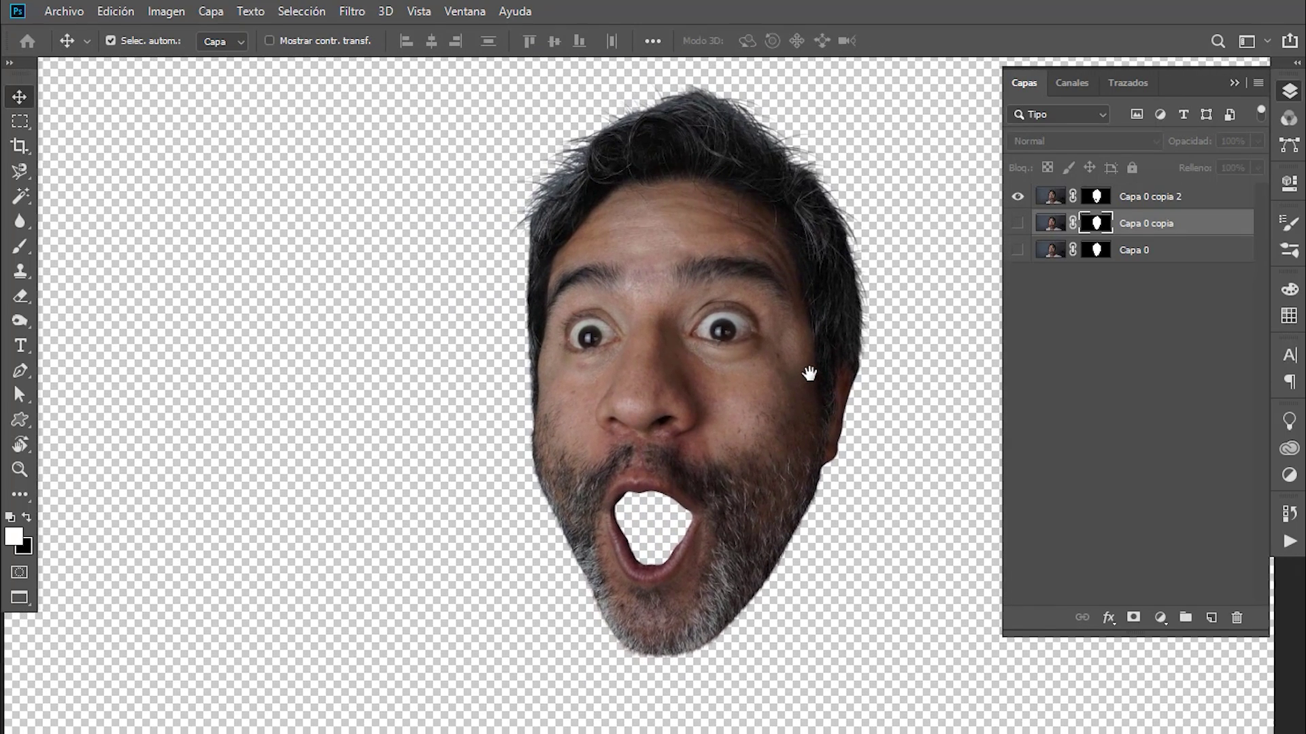
click(1138, 198)
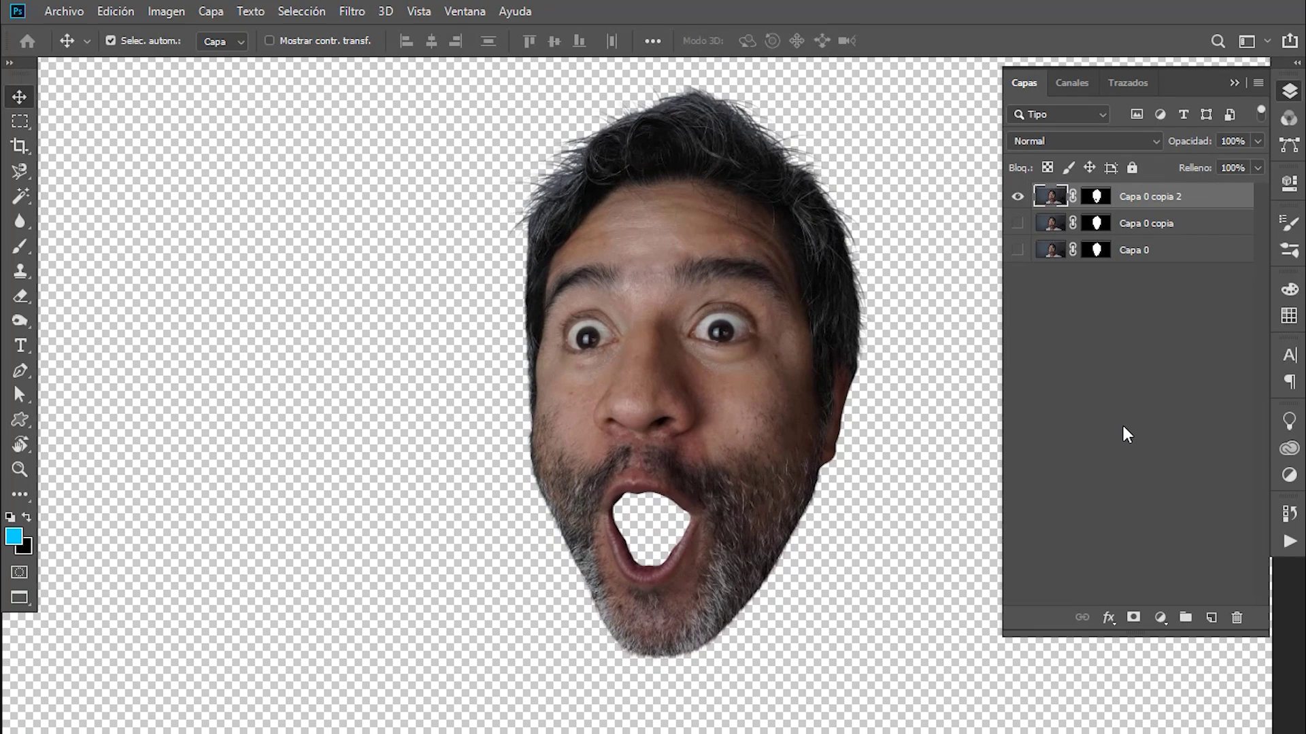
Step: Duplicate Capa 0 copia 2, convert the copy to a smart object, and name it 'yo'
key(ctrl+j)
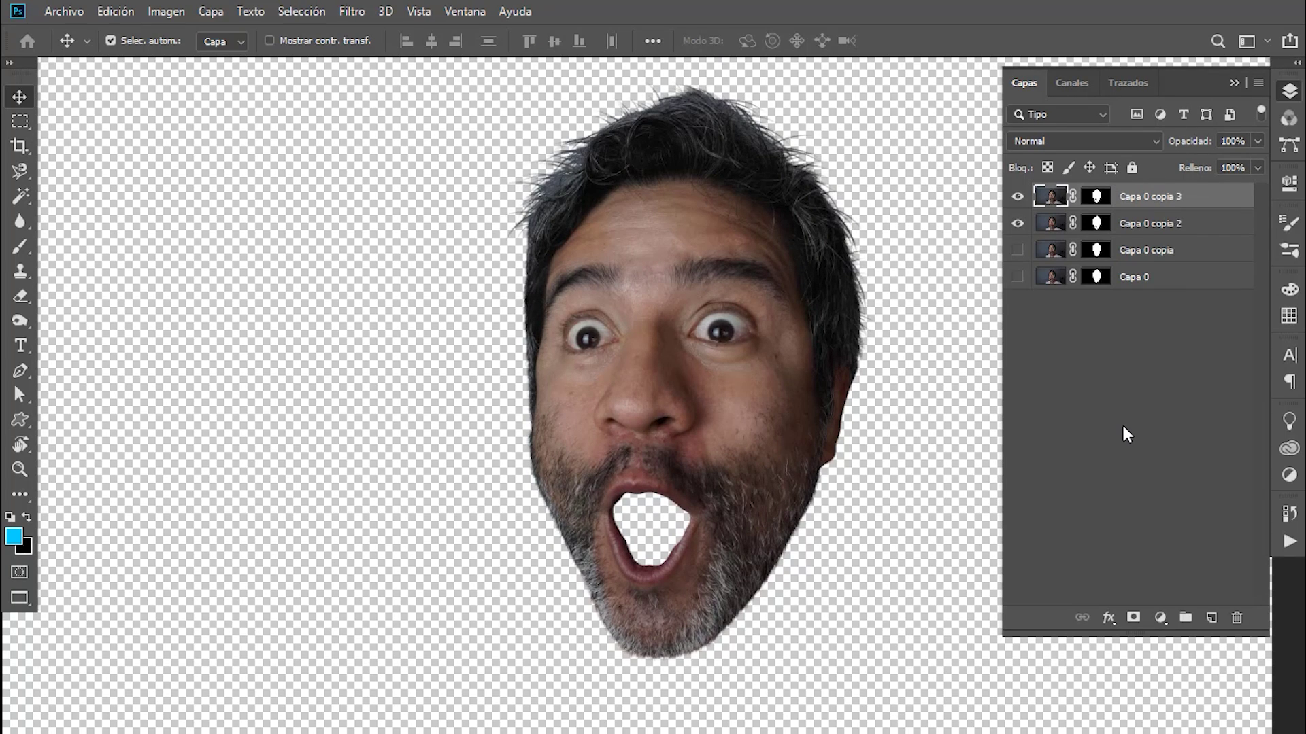
right_click(1191, 204)
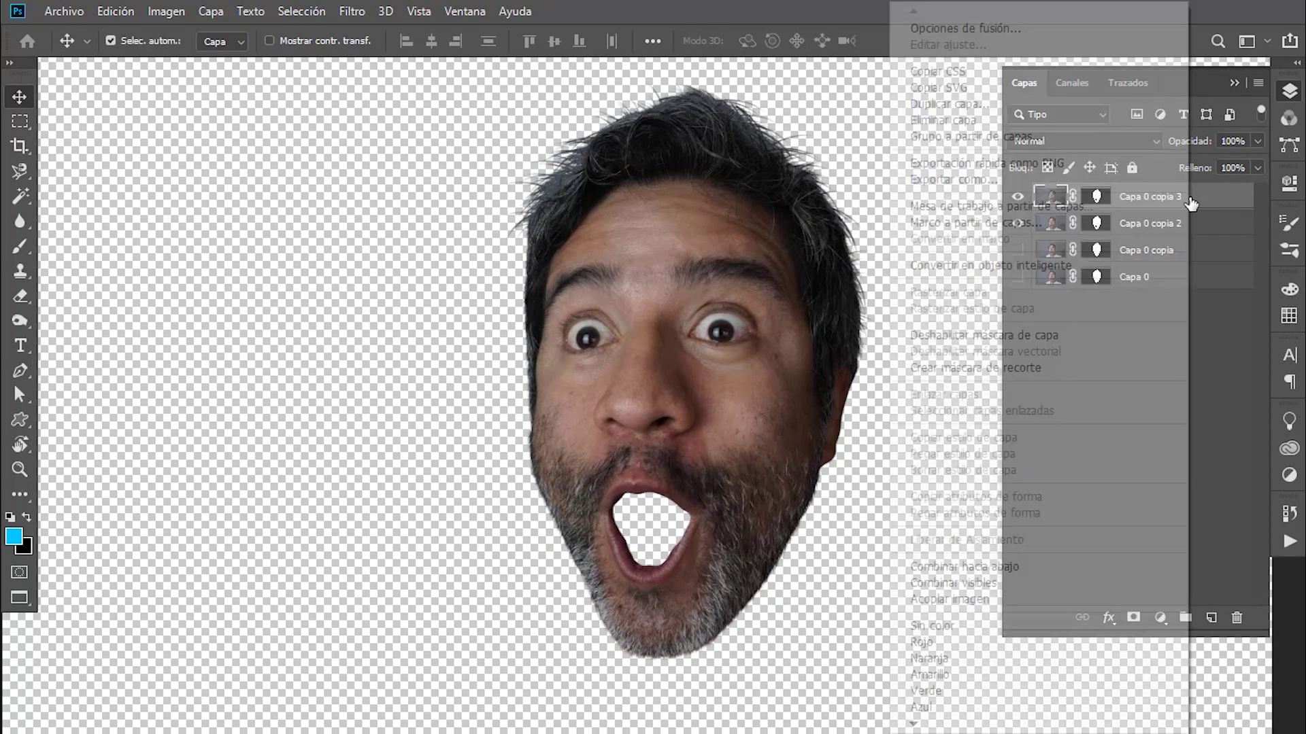
click(1058, 265)
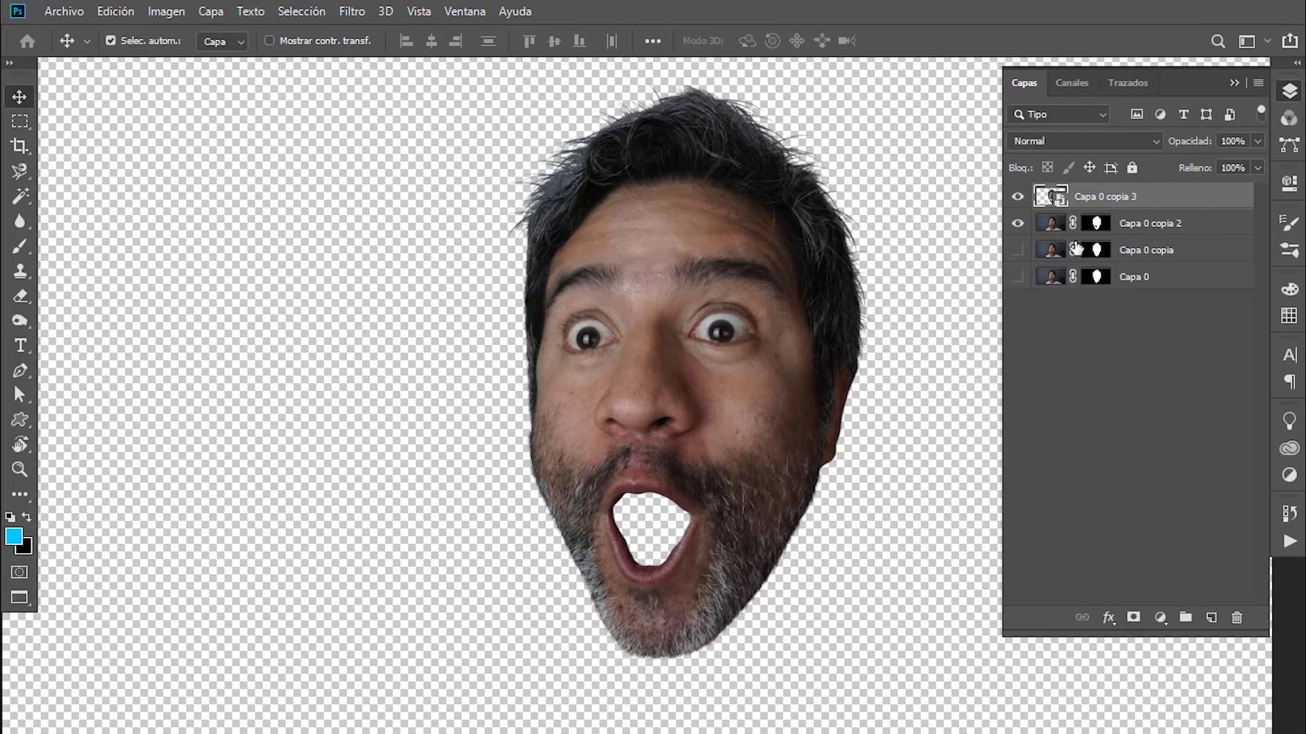
double_click(1100, 197)
text(yo)
Step: Create a new document with Anchura and Altura both set to 3000 pixels
click(55, 12)
key(Escape)
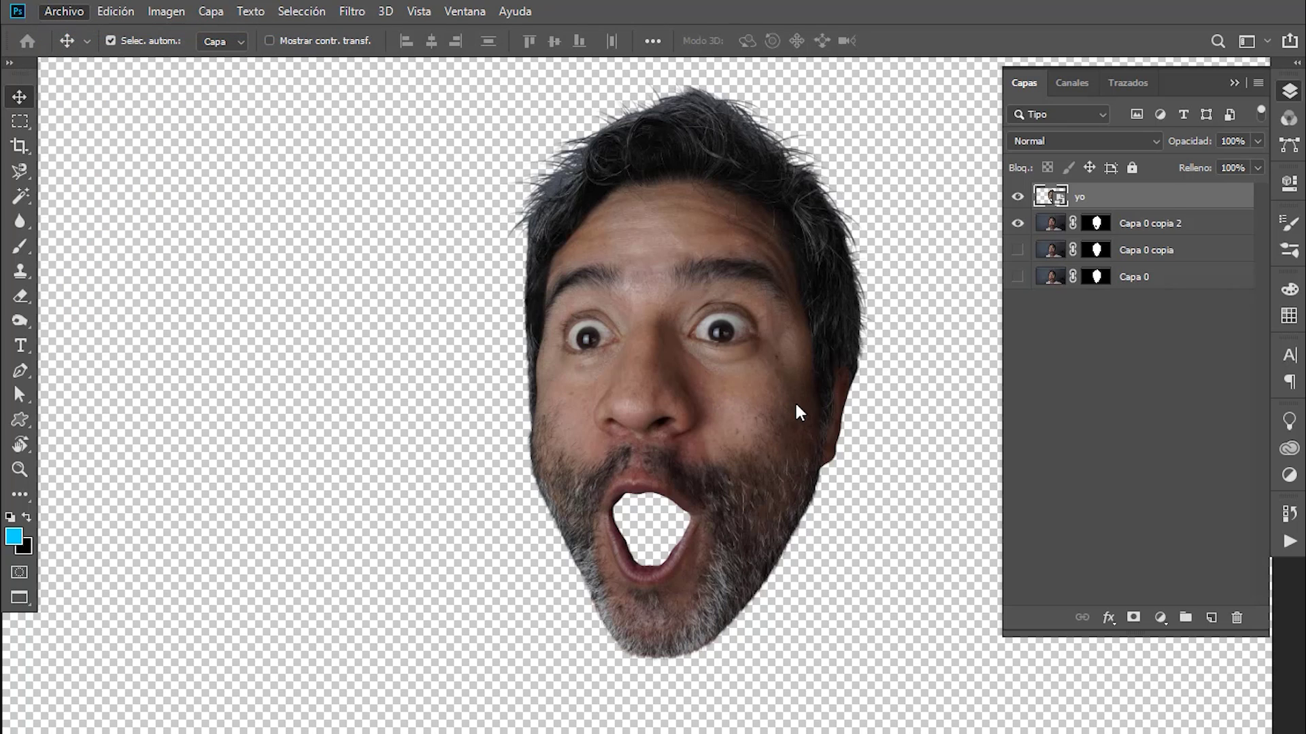
key(ctrl+n)
double_click(944, 316)
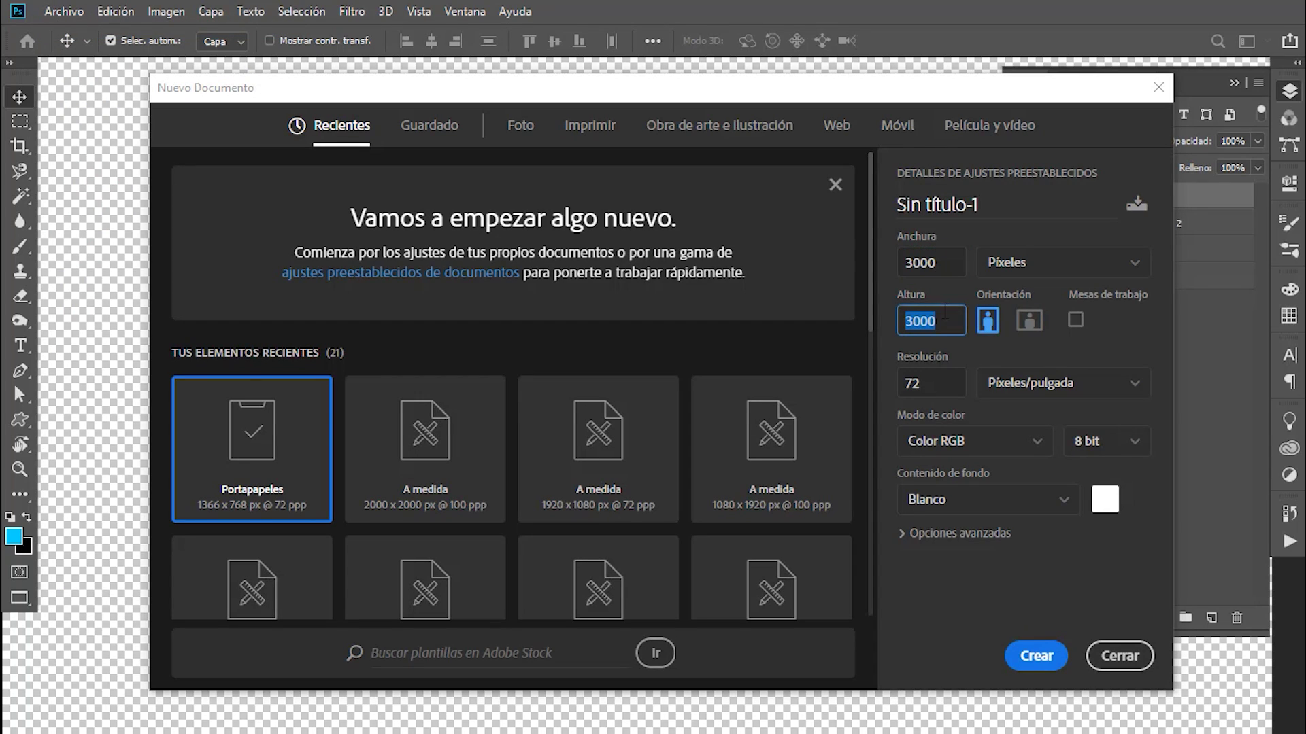
double_click(949, 263)
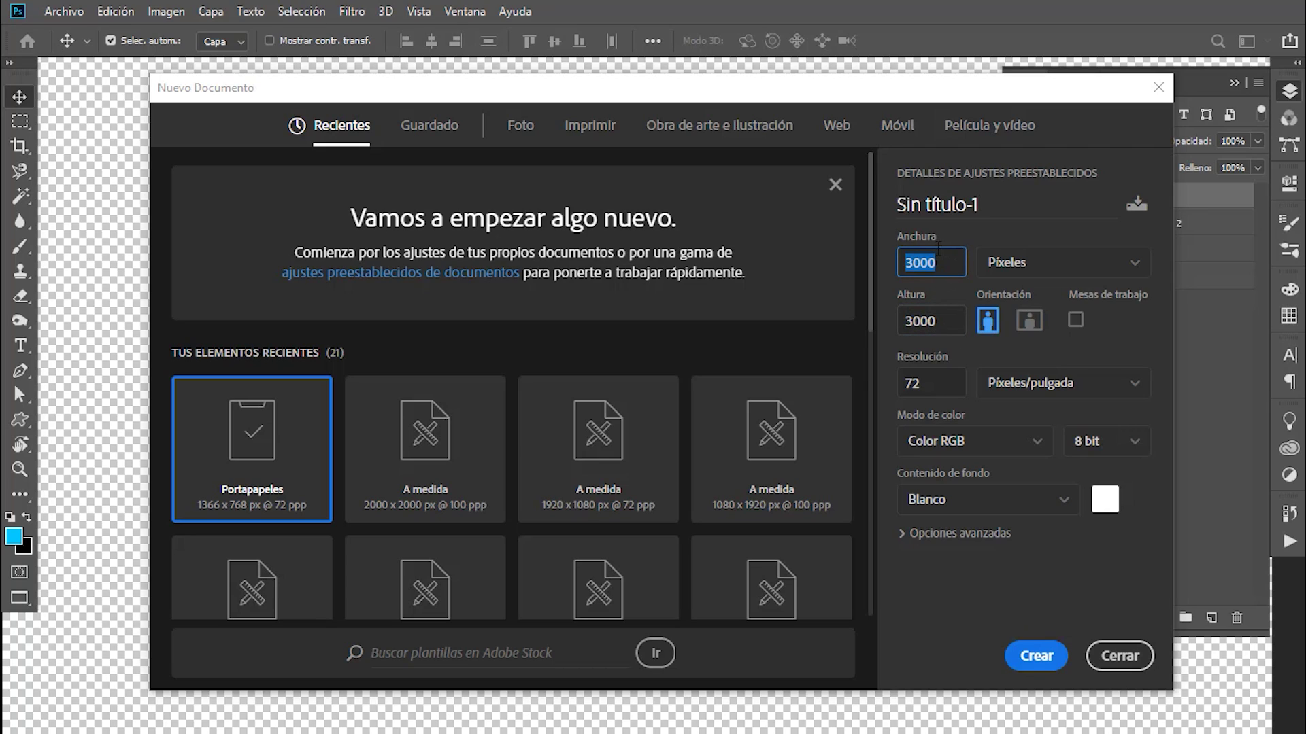
double_click(951, 317)
double_click(948, 263)
click(1035, 658)
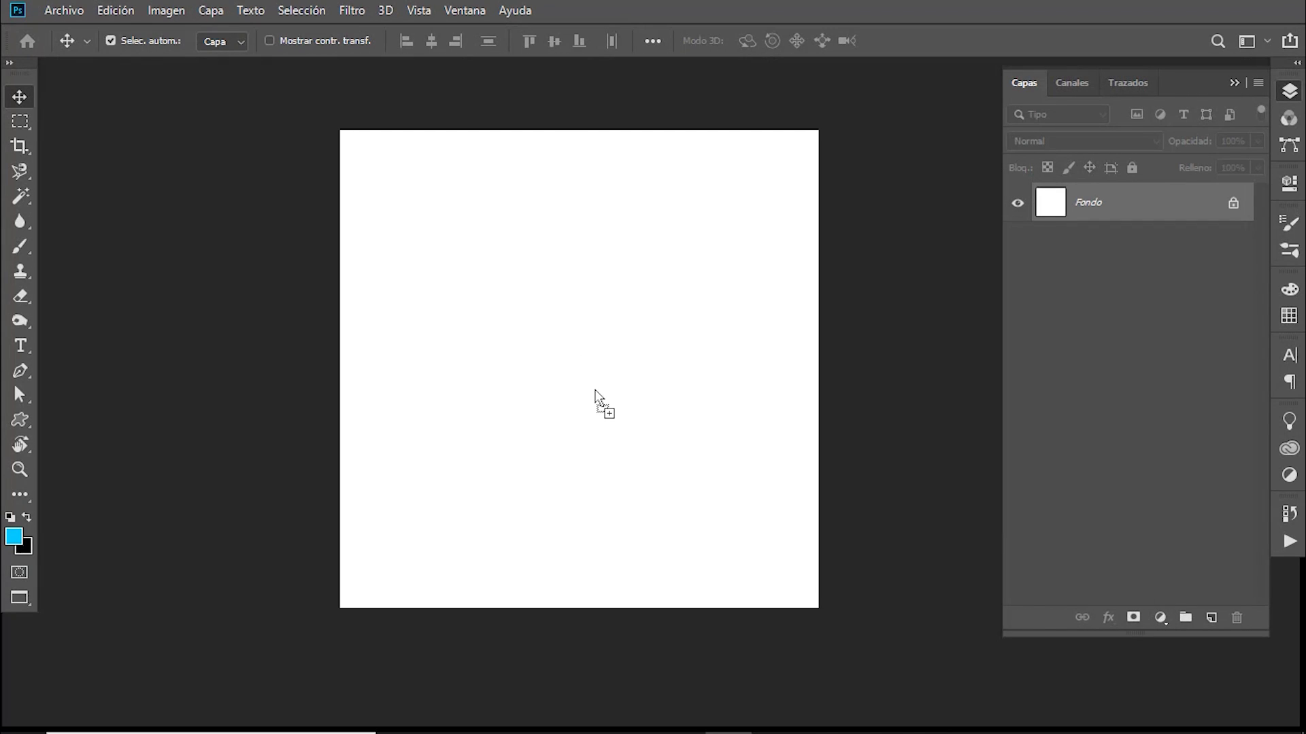
Step: Place the milky-way image on the new canvas, scaled to cover it entirely
drag(595, 393, 595, 391)
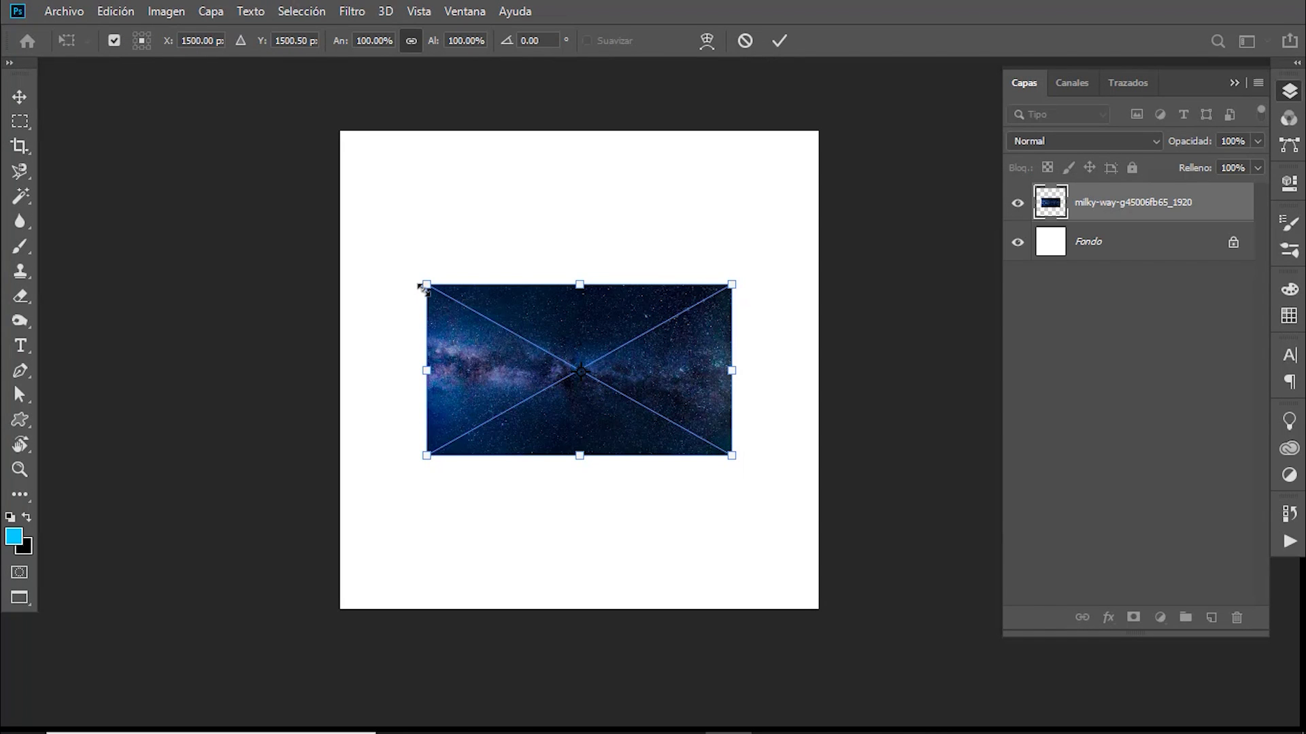
mouse_move(424, 284)
mouse_down()
mouse_move(217, 101)
mouse_move(147, 127)
mouse_up()
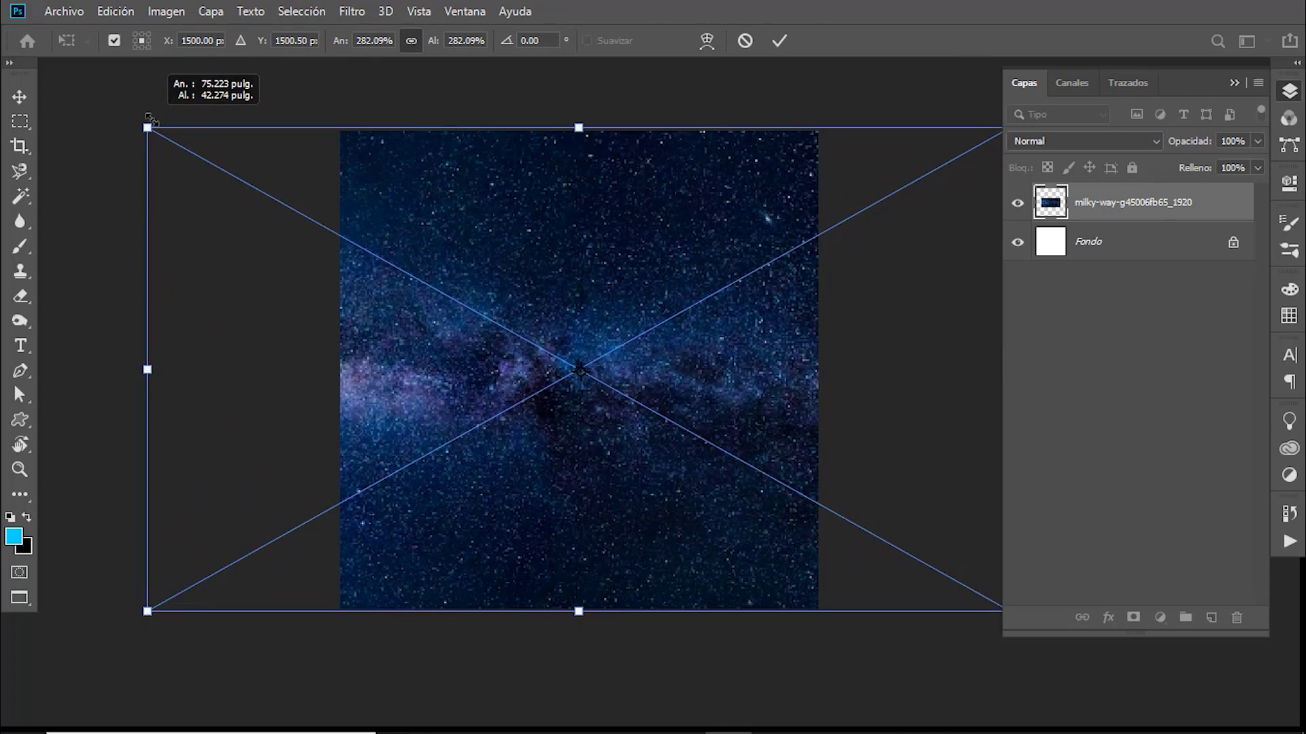
key(Return)
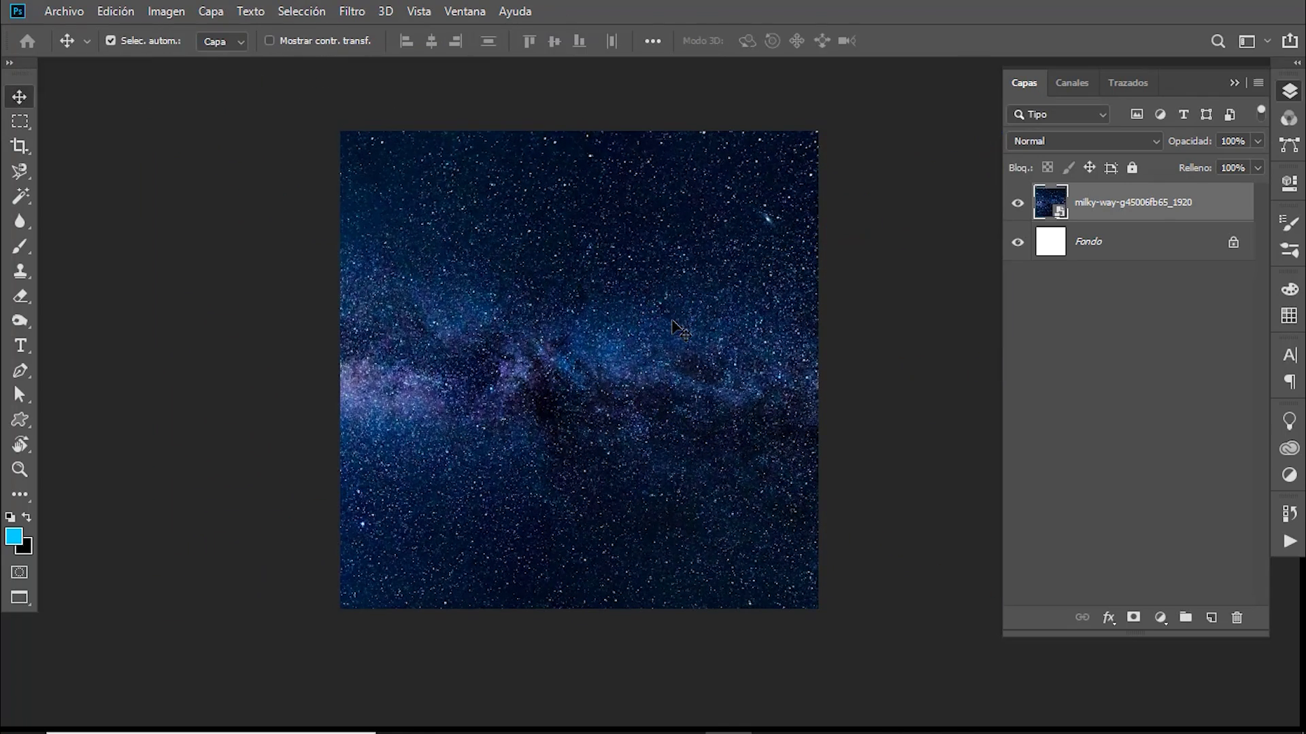
Step: Add a 060e19 dark blue solid fill beneath the milky-way photo and set the photo to 20% opacity
click(1097, 251)
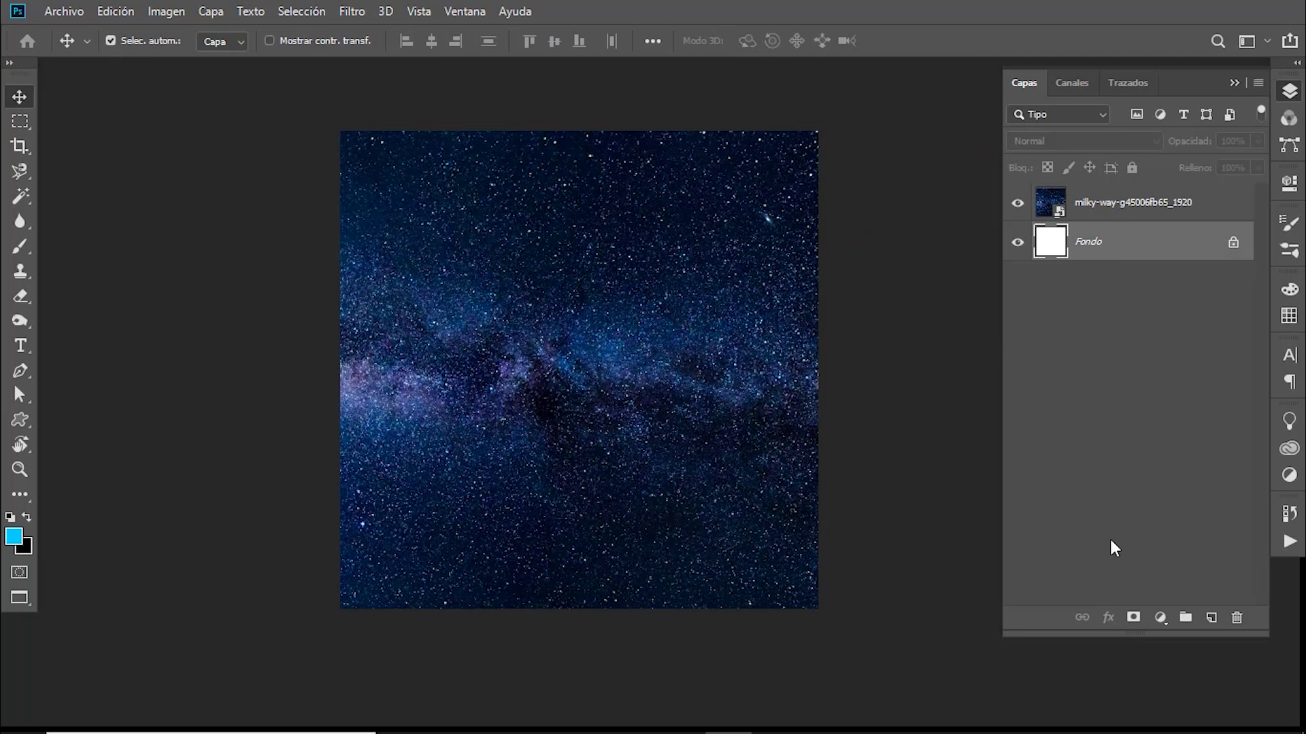
click(1160, 618)
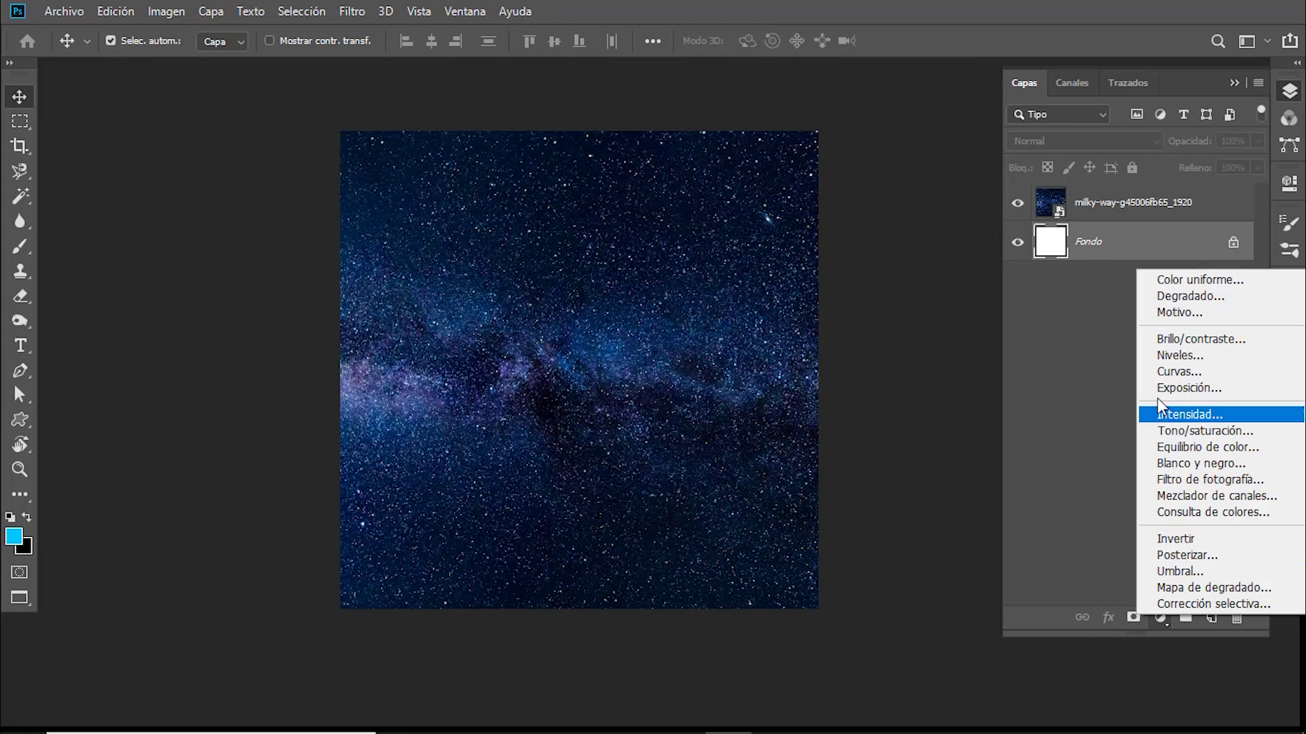
click(1161, 281)
text(060e19)
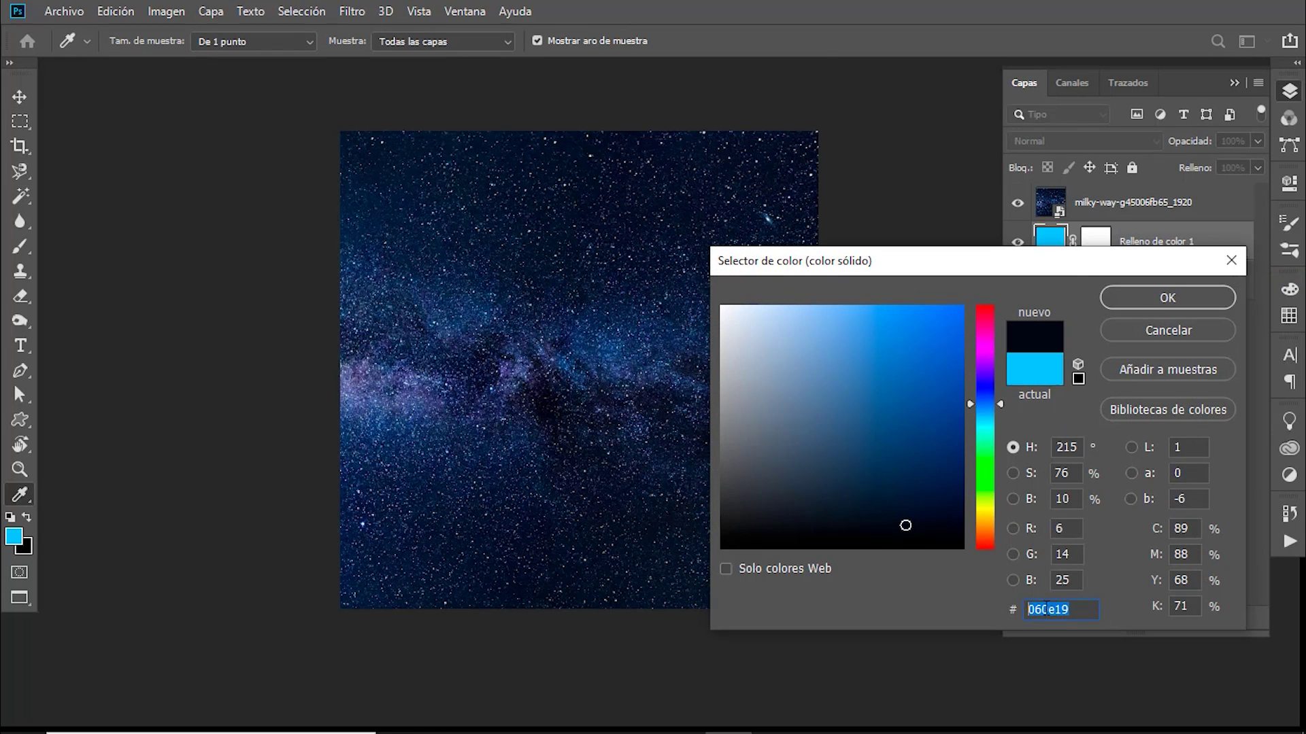
click(1080, 609)
click(1121, 295)
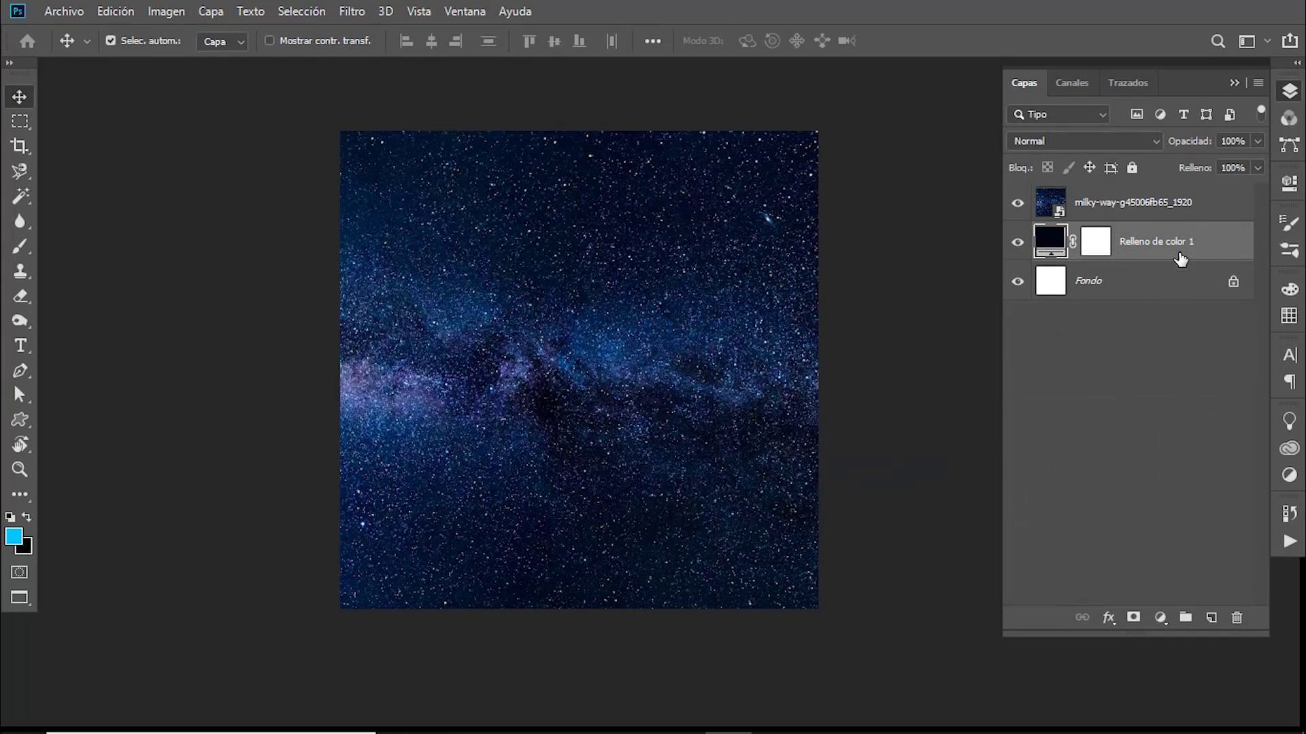
click(1175, 212)
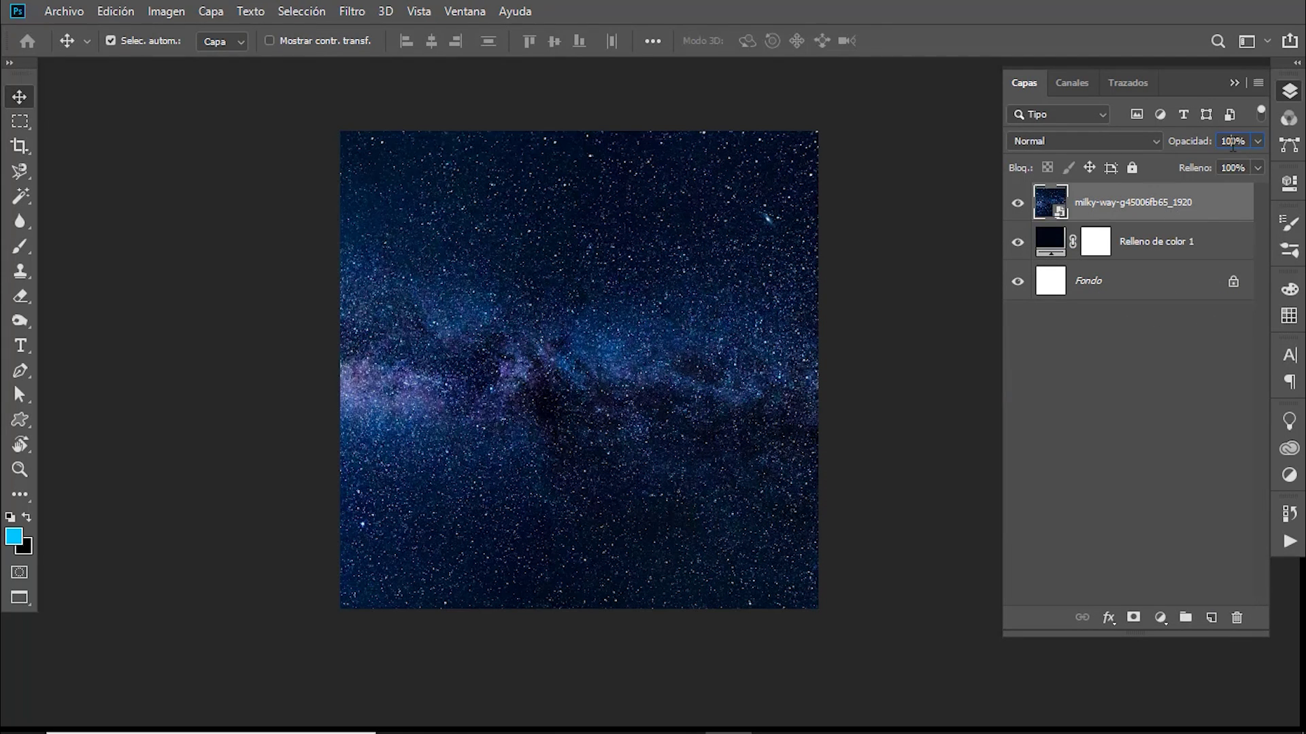
text(20)
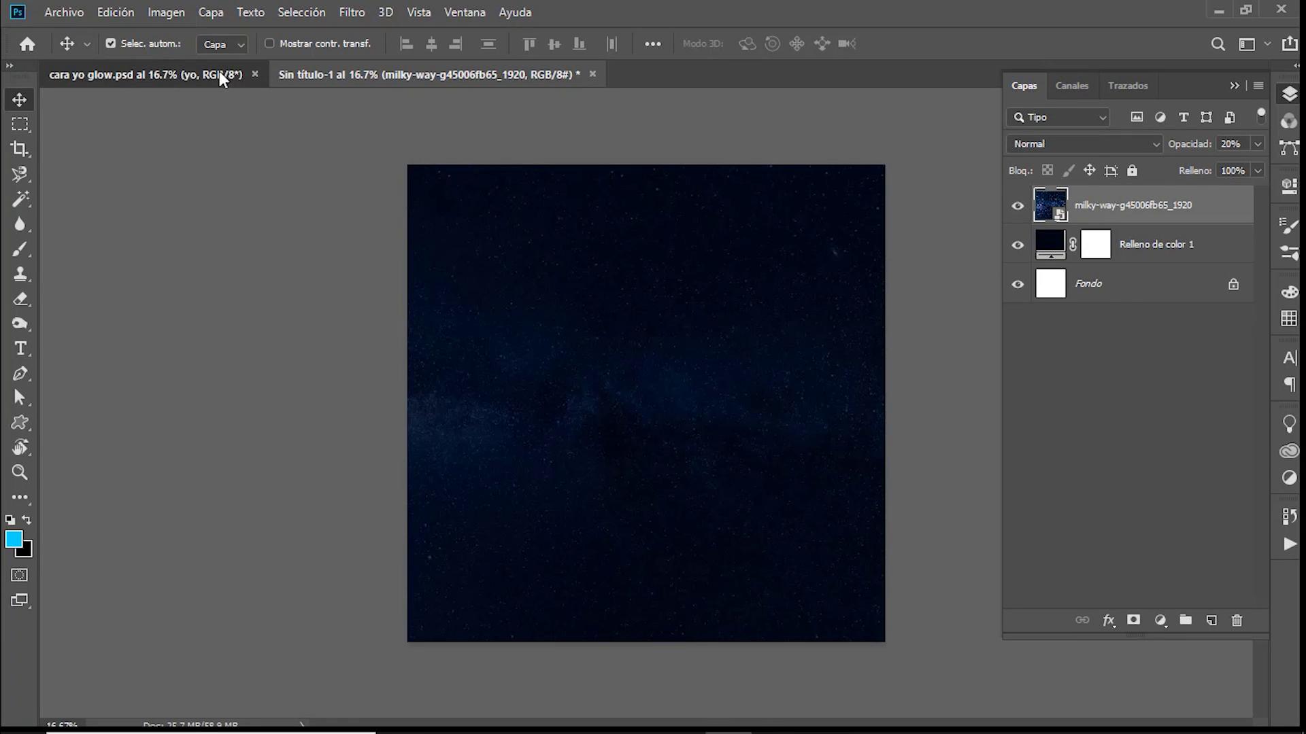
Step: Drag the face from cara yo glow.psd into the starry document and centre it
click(219, 71)
mouse_move(712, 281)
mouse_down()
mouse_move(513, 125)
mouse_move(676, 311)
mouse_up()
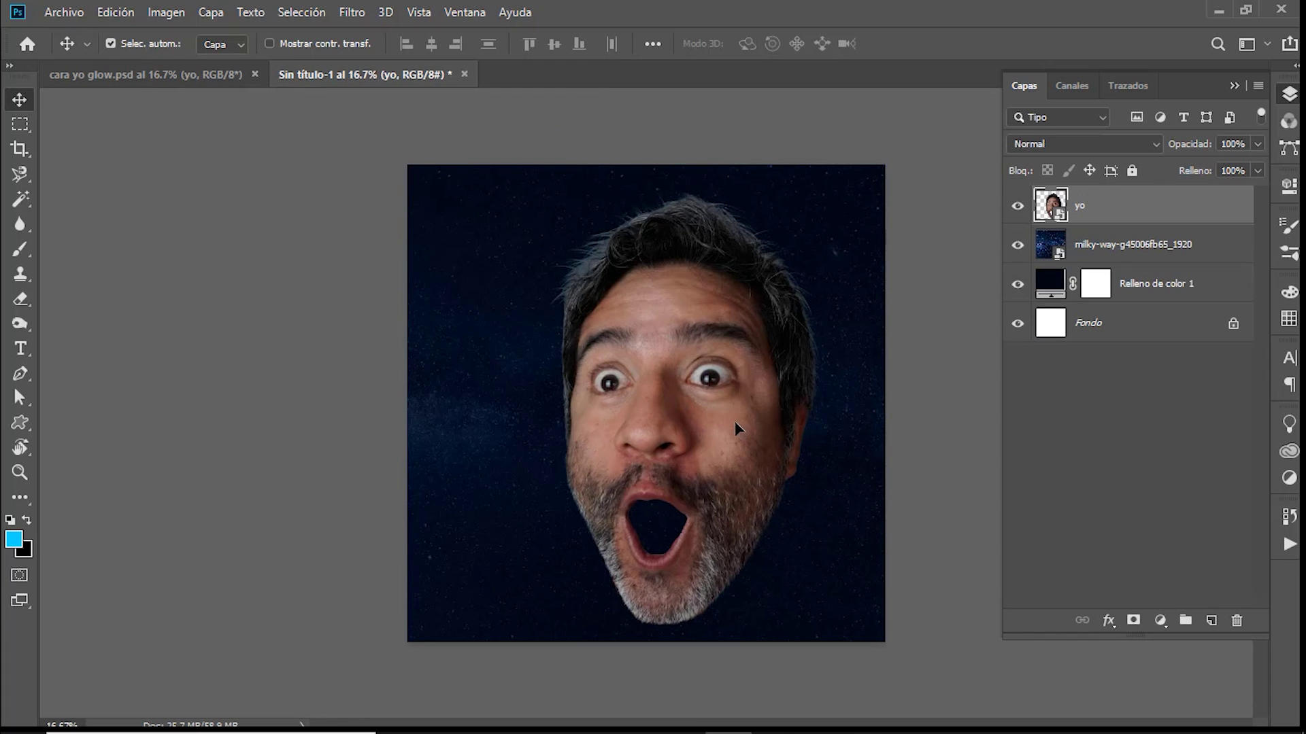
mouse_move(688, 410)
mouse_down()
mouse_move(717, 423)
mouse_move(709, 416)
mouse_up()
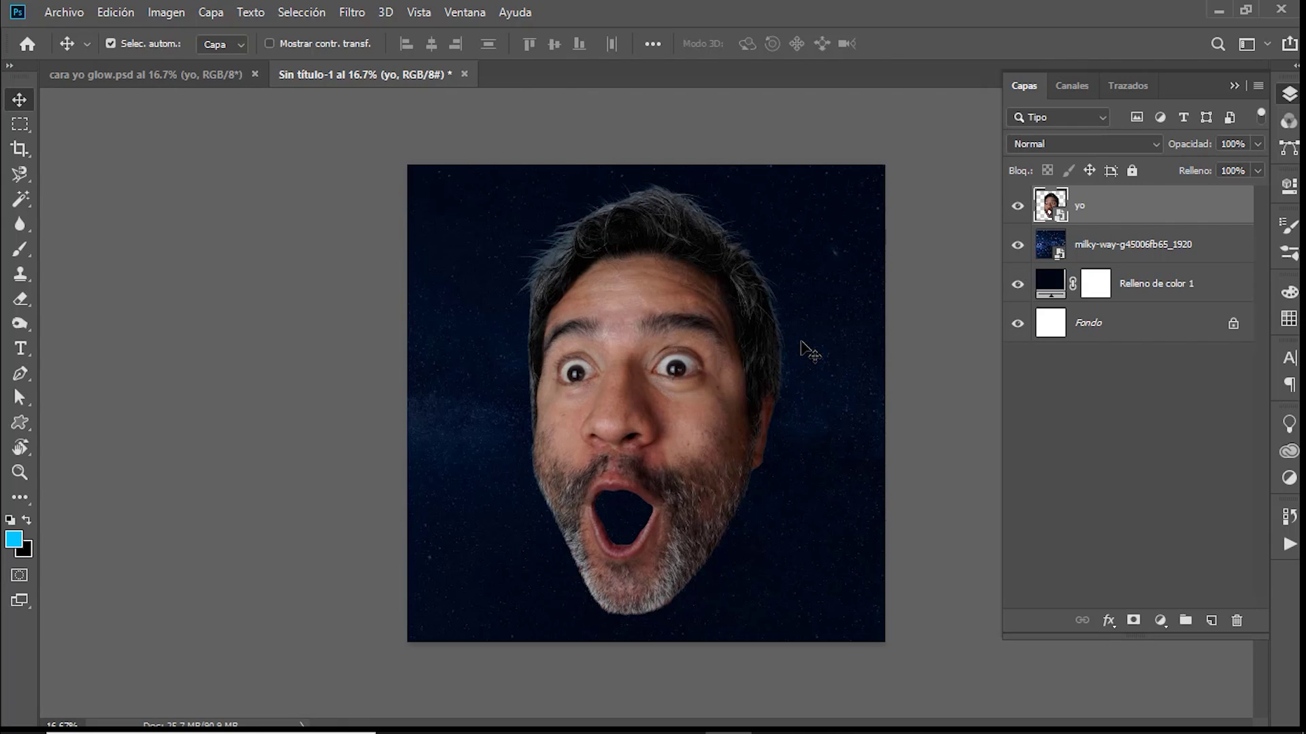
Step: Switch to full-screen view and dismiss the adjustment layers list without adding one
key(f)
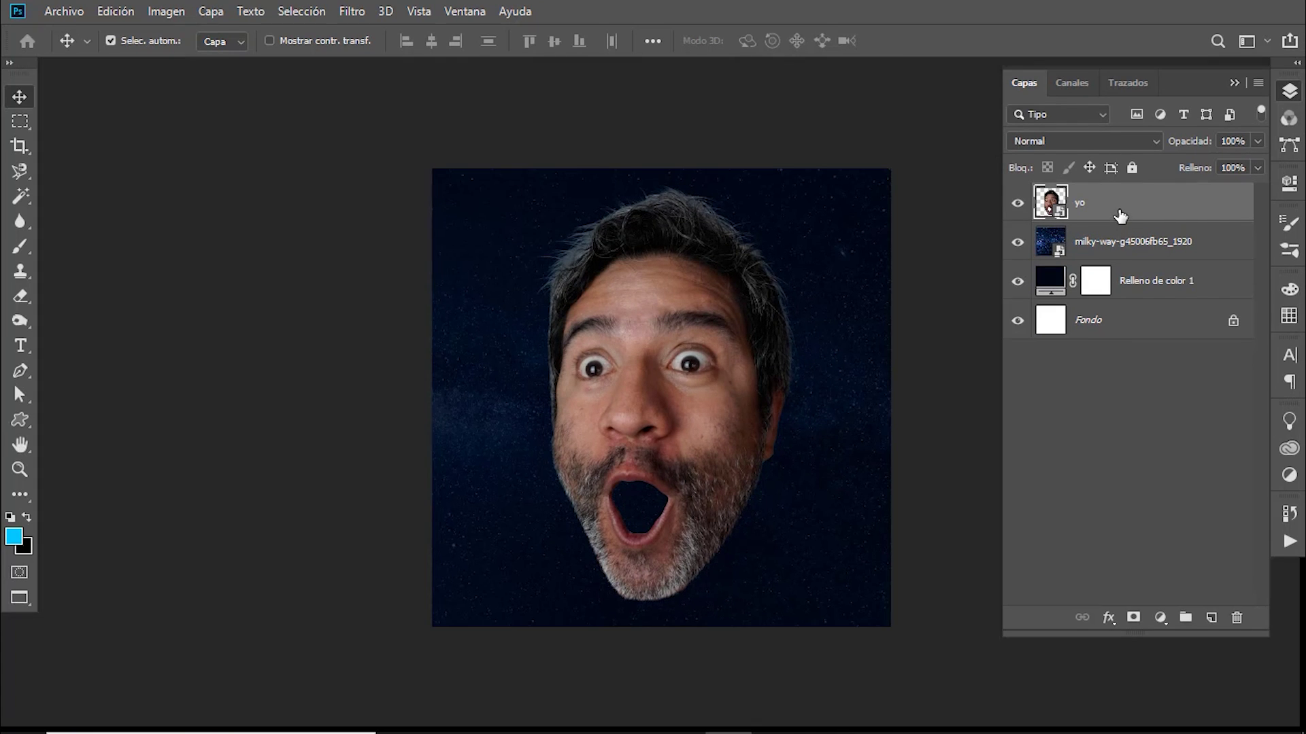
click(1163, 616)
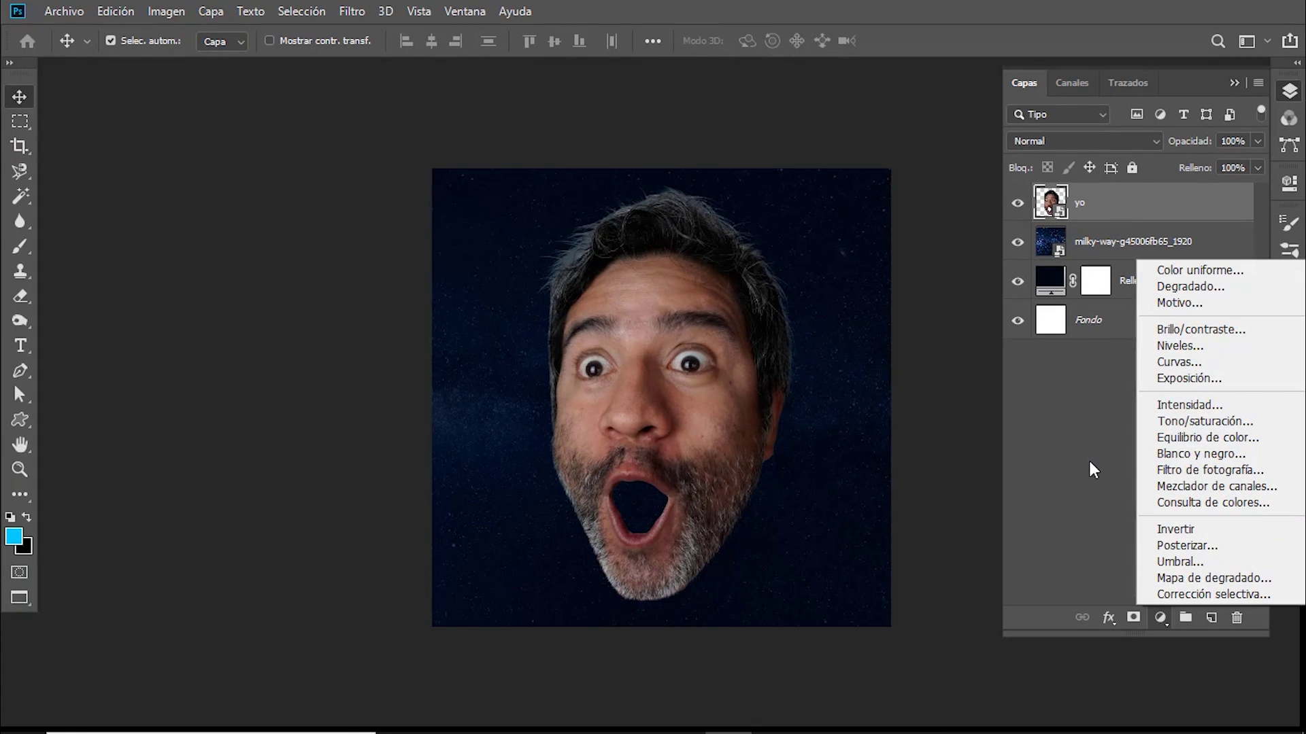
click(1100, 209)
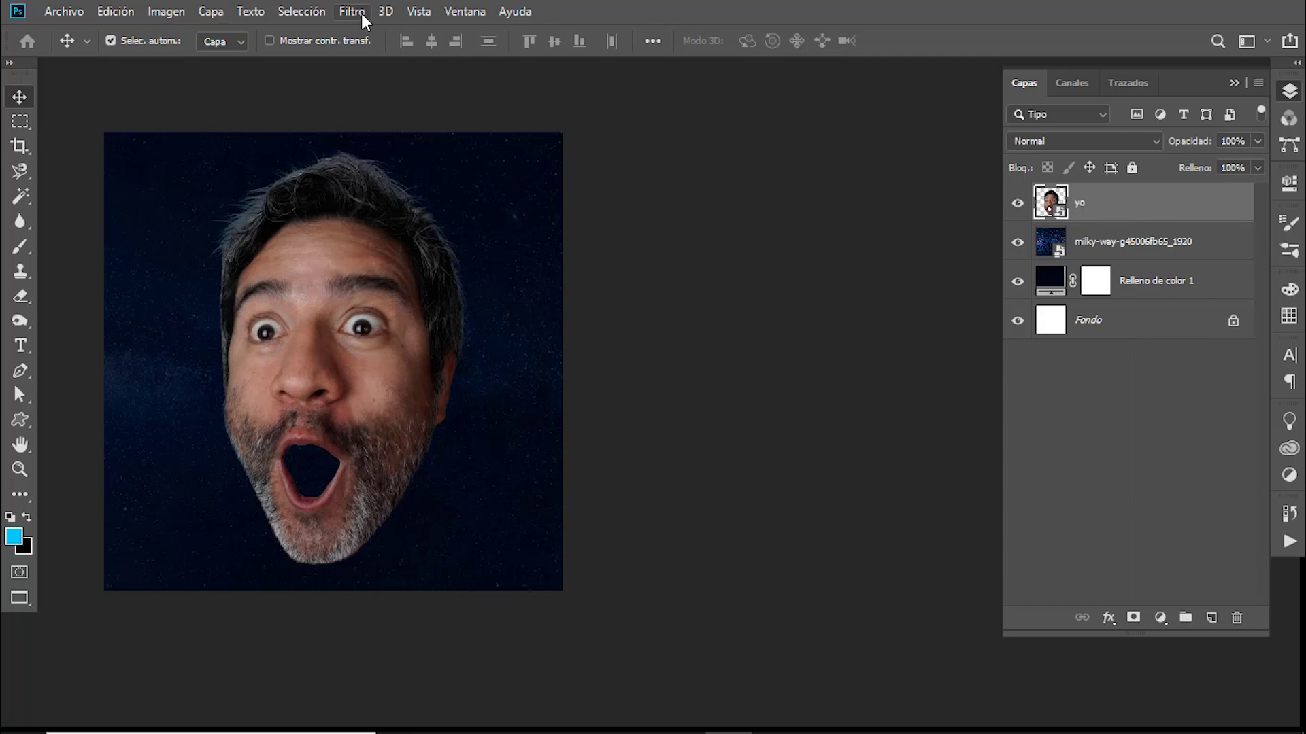
Step: Apply Desenfoque de superficie at Radio 15 and Umbral 10 to the yo face, then recheck its settings
click(352, 11)
mouse_move(380, 227)
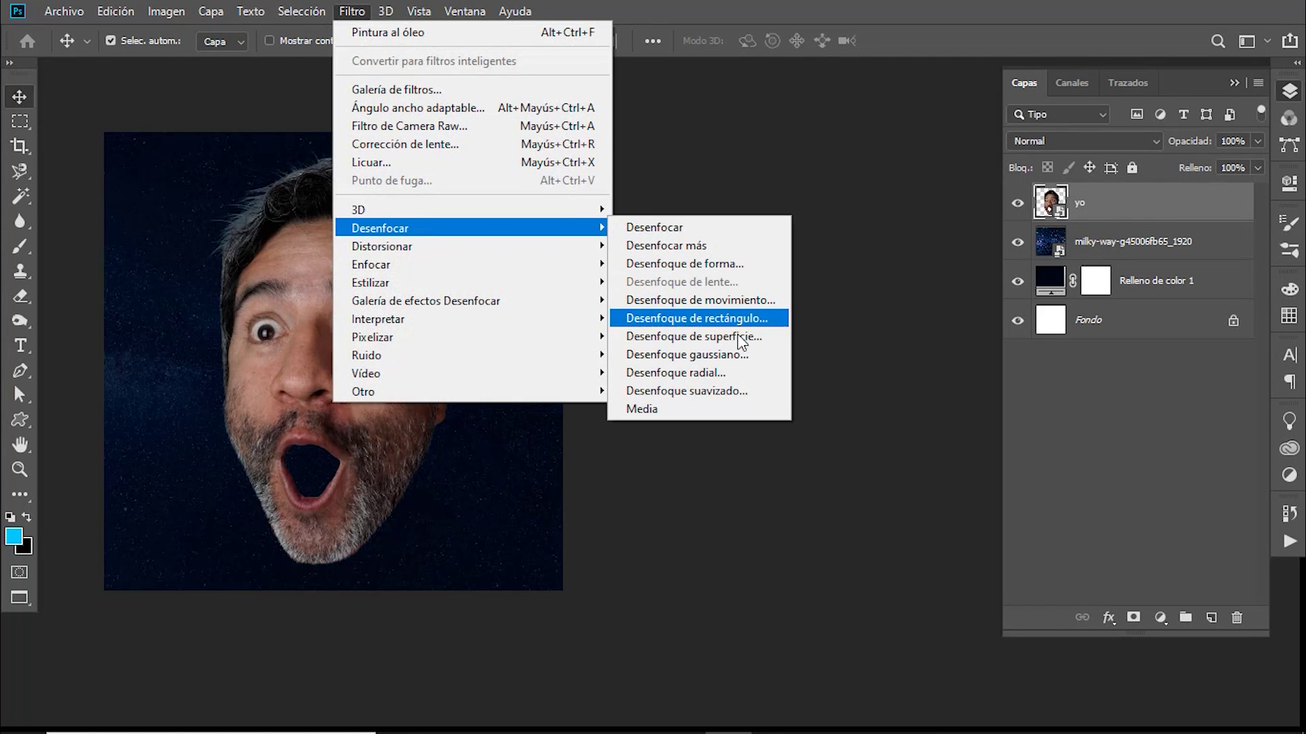
click(748, 338)
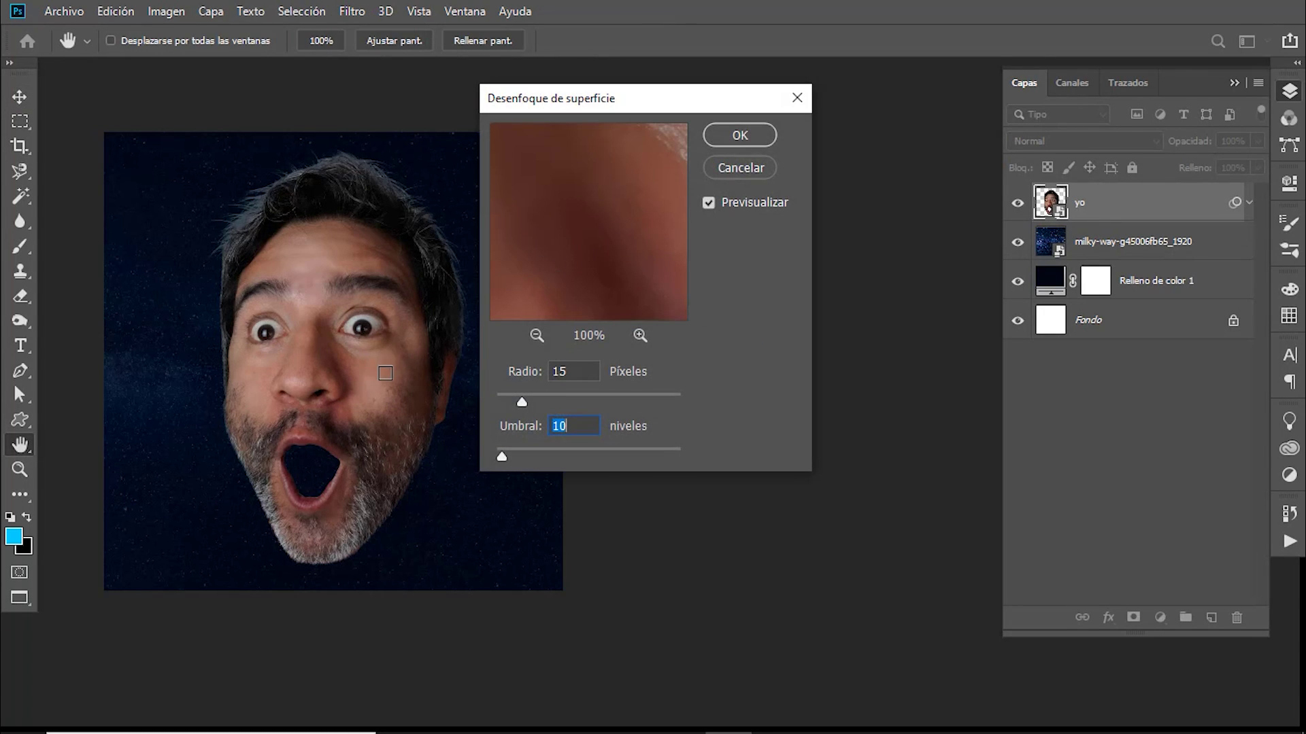
ctrl+click(355, 387)
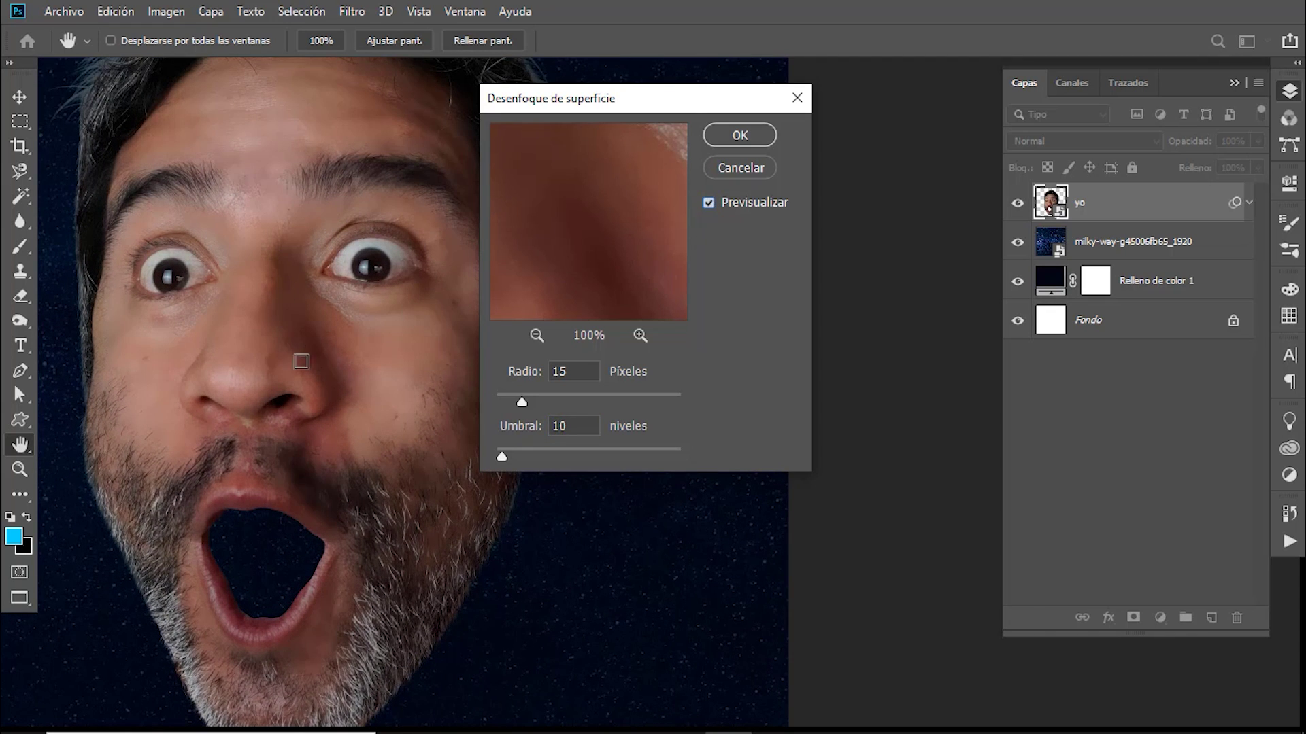
key(Return)
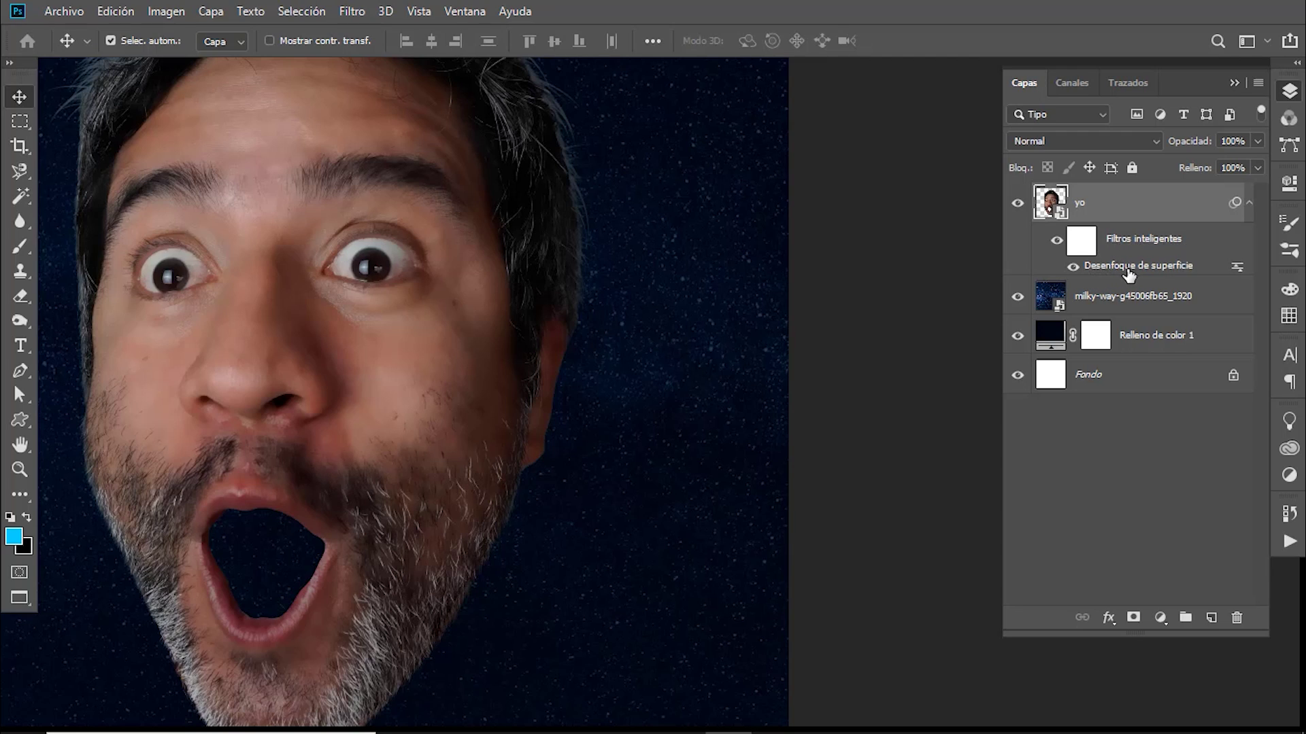
double_click(1175, 269)
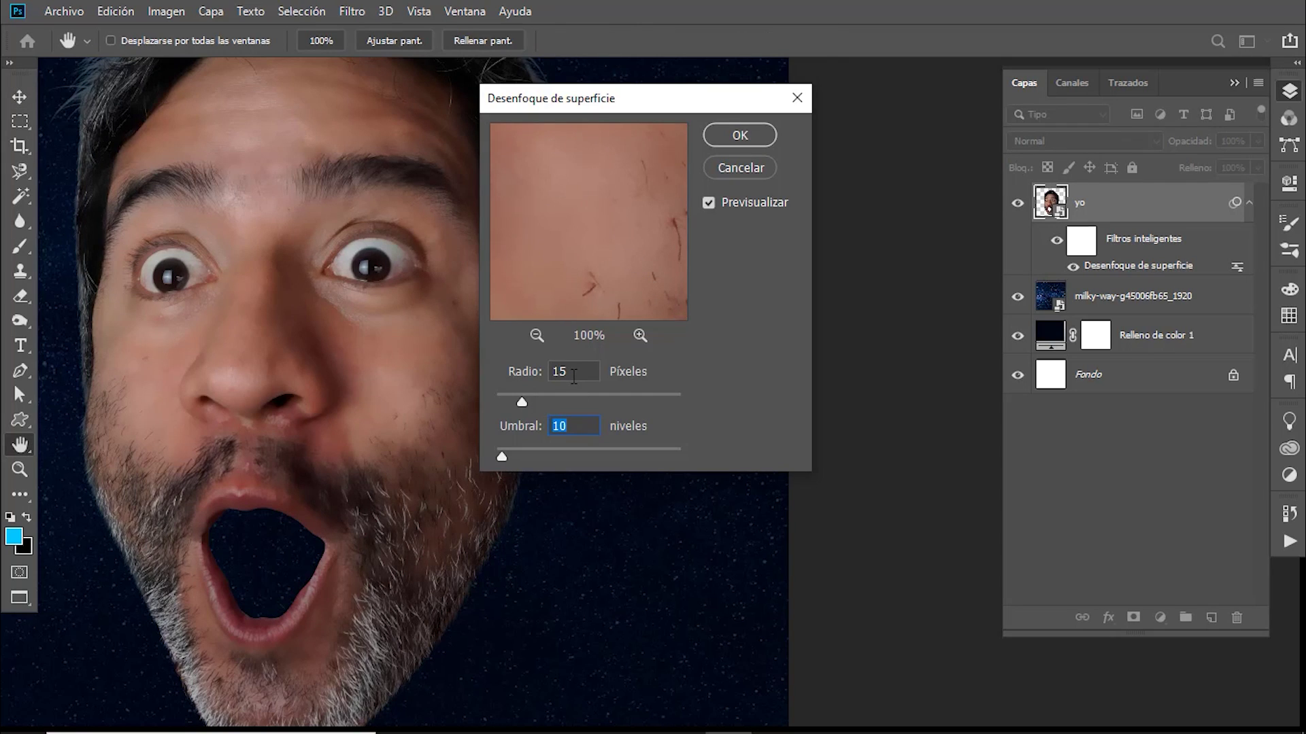
click(749, 166)
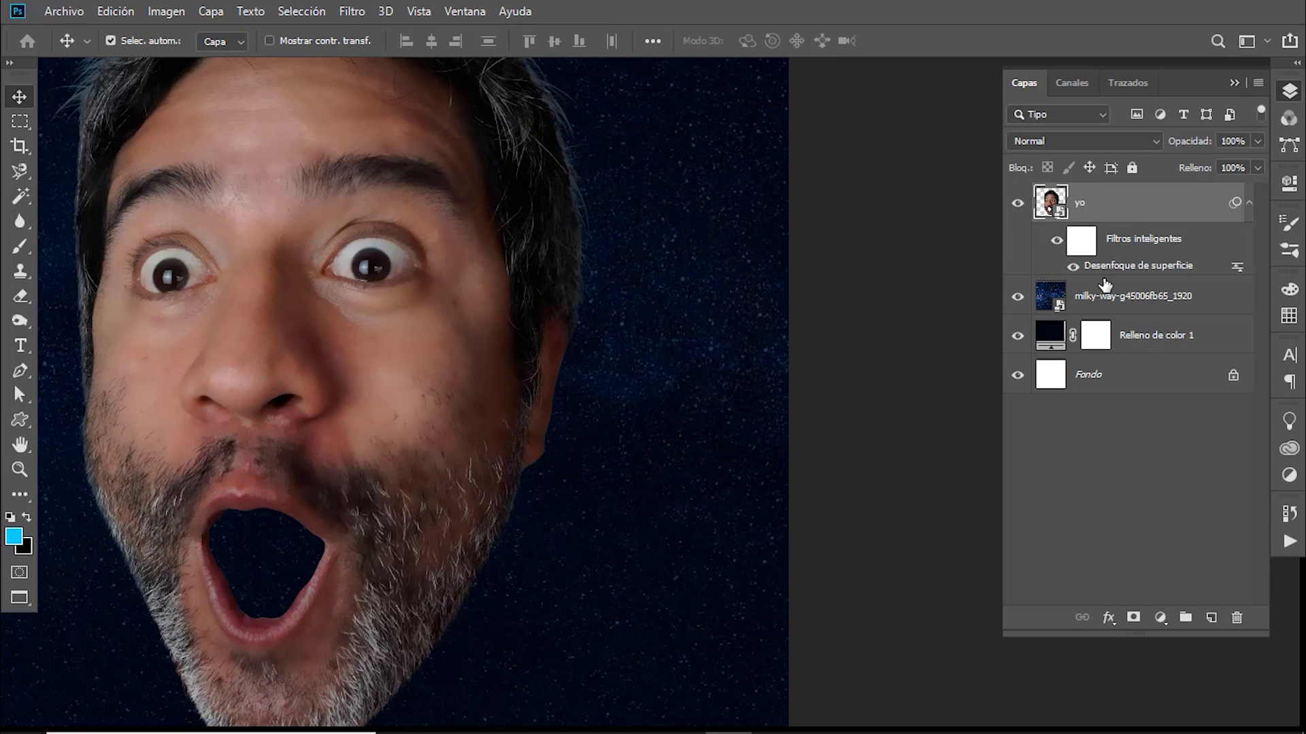
click(351, 12)
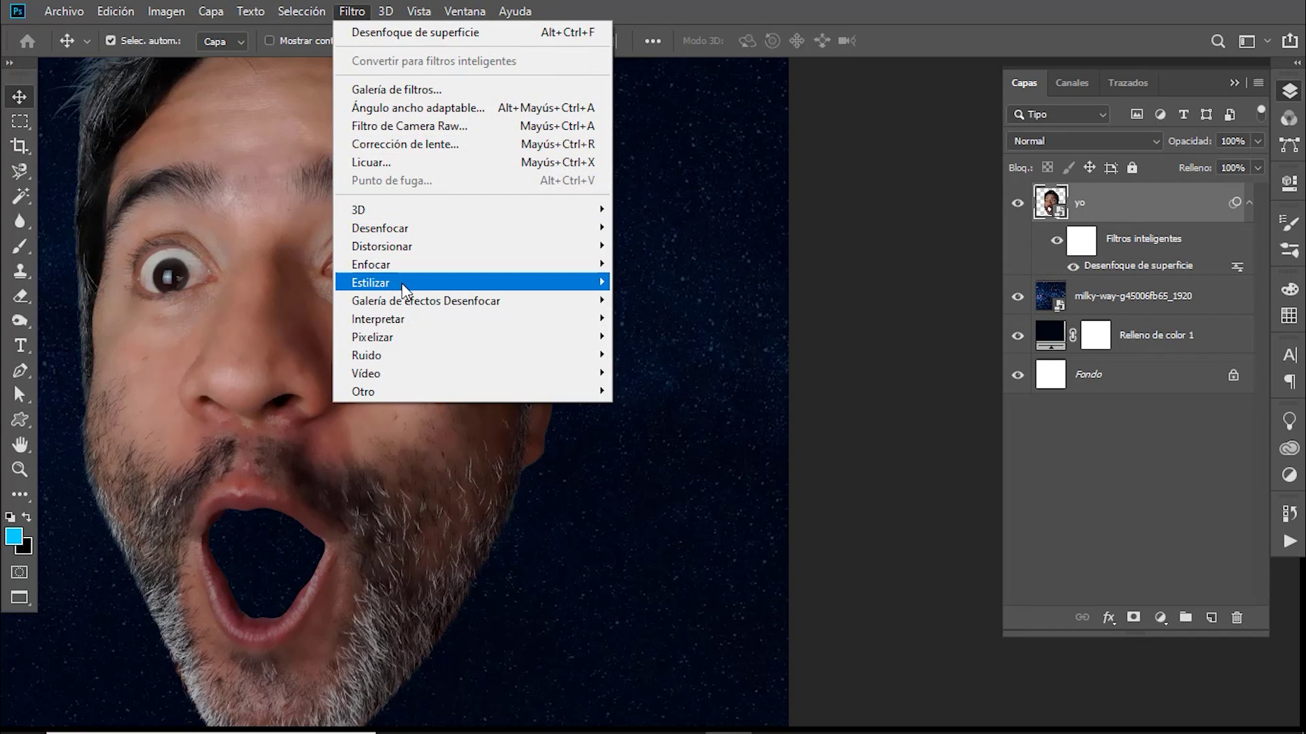
Step: Apply Pintura al óleo with Estilizado 0.9, Limpieza 8.1, Escala 0.1 and Detalle de cerdas 0.9
mouse_move(370, 283)
click(679, 354)
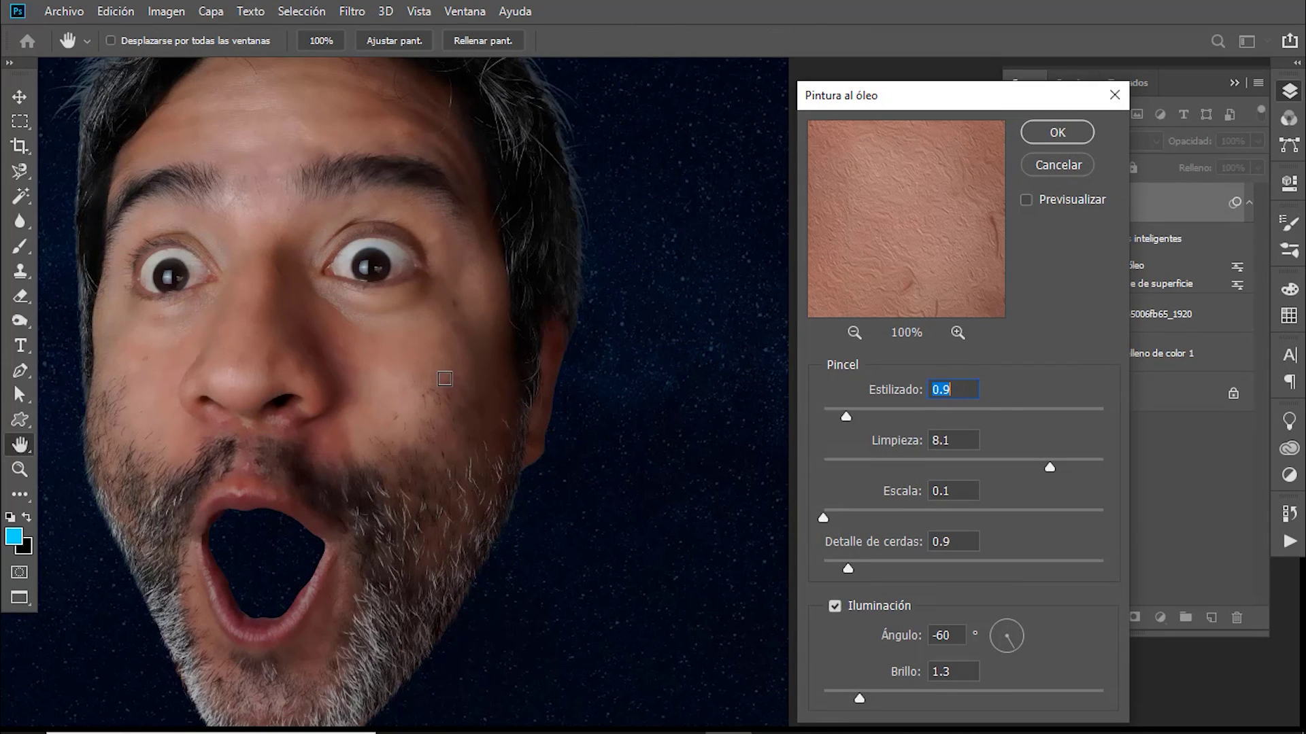
drag(897, 206, 946, 264)
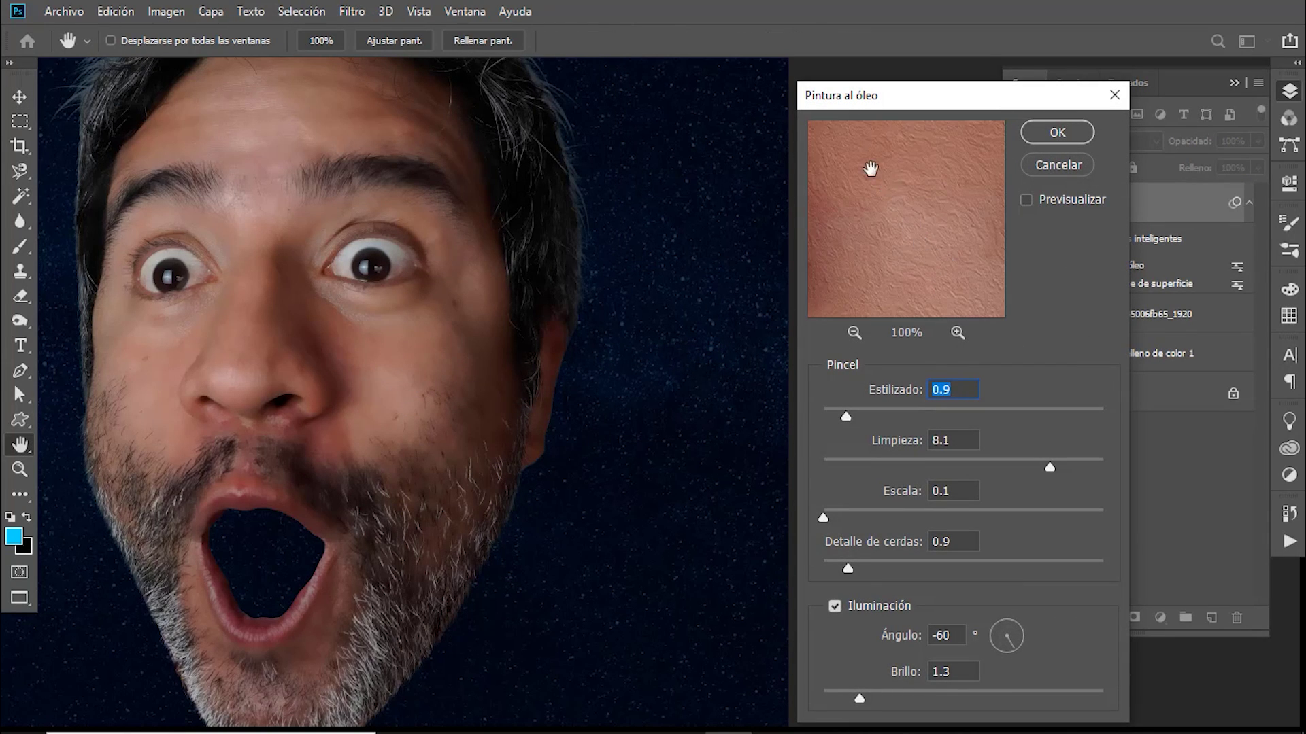
drag(869, 170, 962, 268)
key(ctrl+minus)
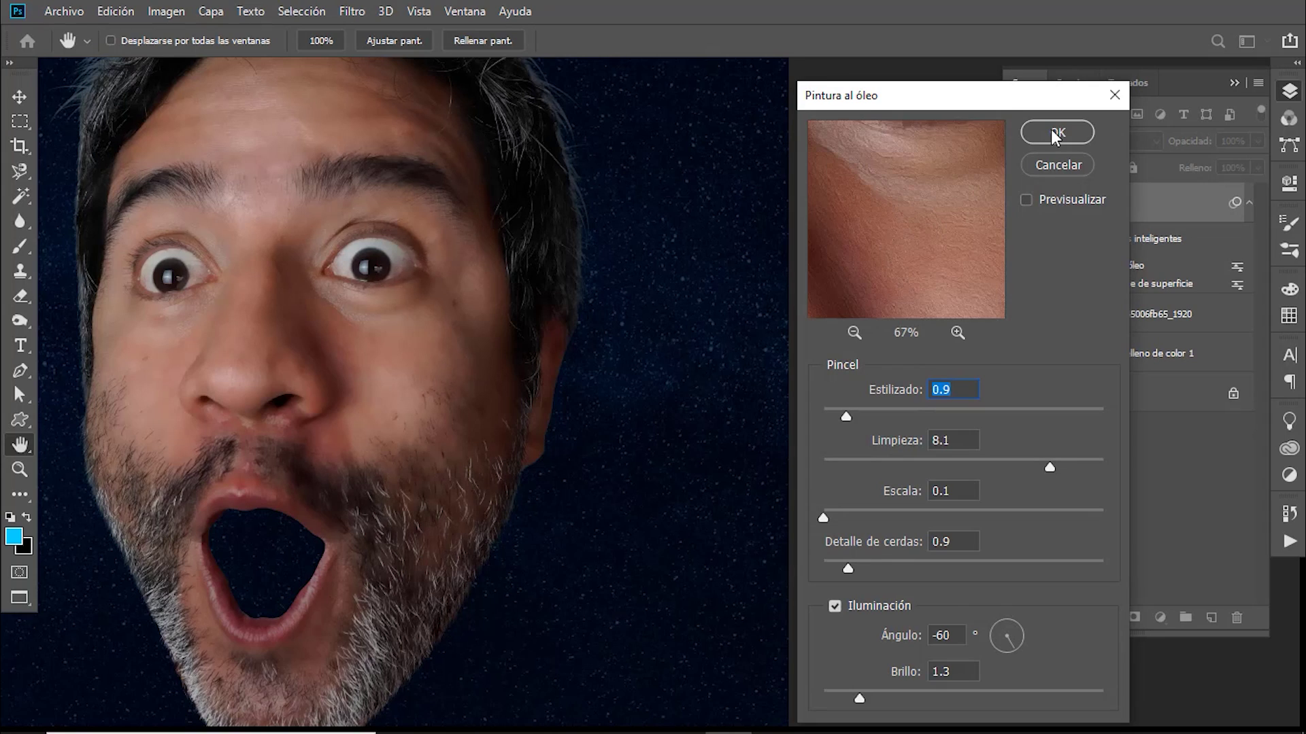
click(1056, 134)
key(v)
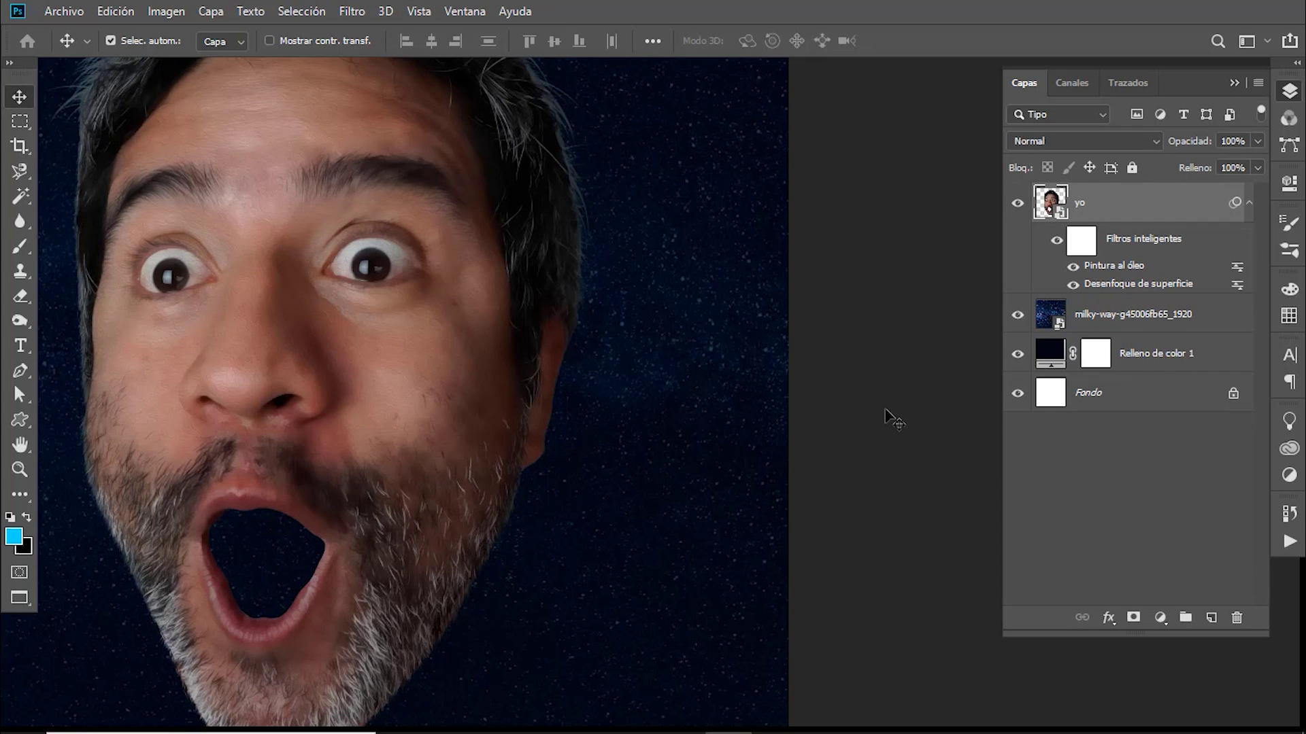
key(ctrl)
Step: Apply Niveles with input levels 26/1/226 to the yo face, comparing with preview off
key(ctrl+l)
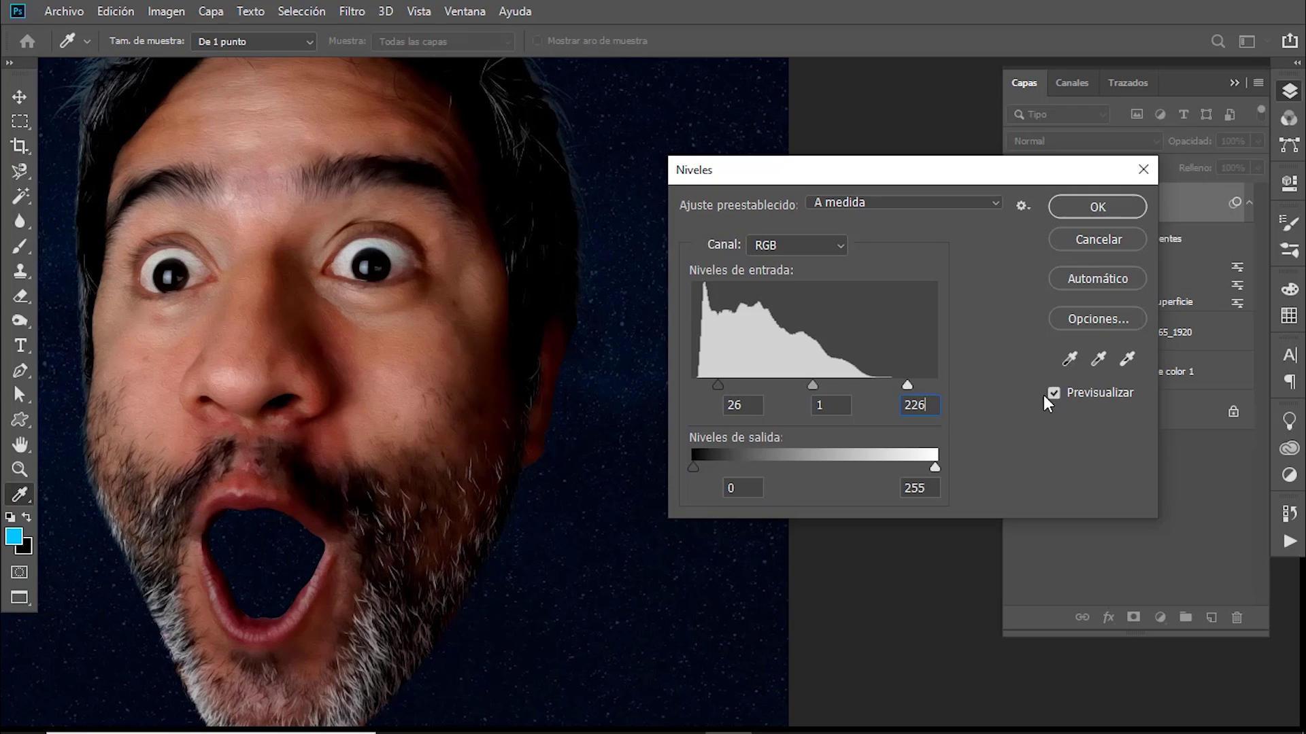
click(1053, 394)
click(1070, 207)
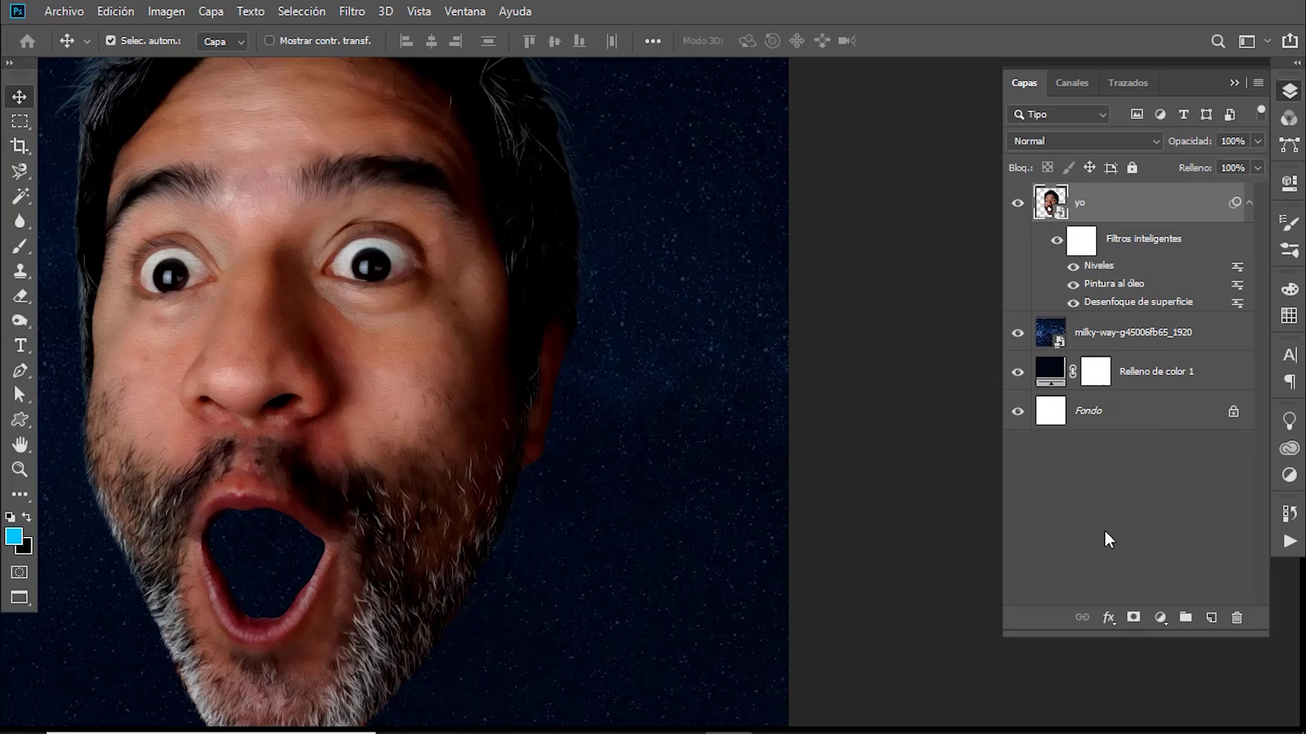
Step: Set Tono/saturación Saturación to -100 on the yo face and fit the image on screen
key(ctrl+u)
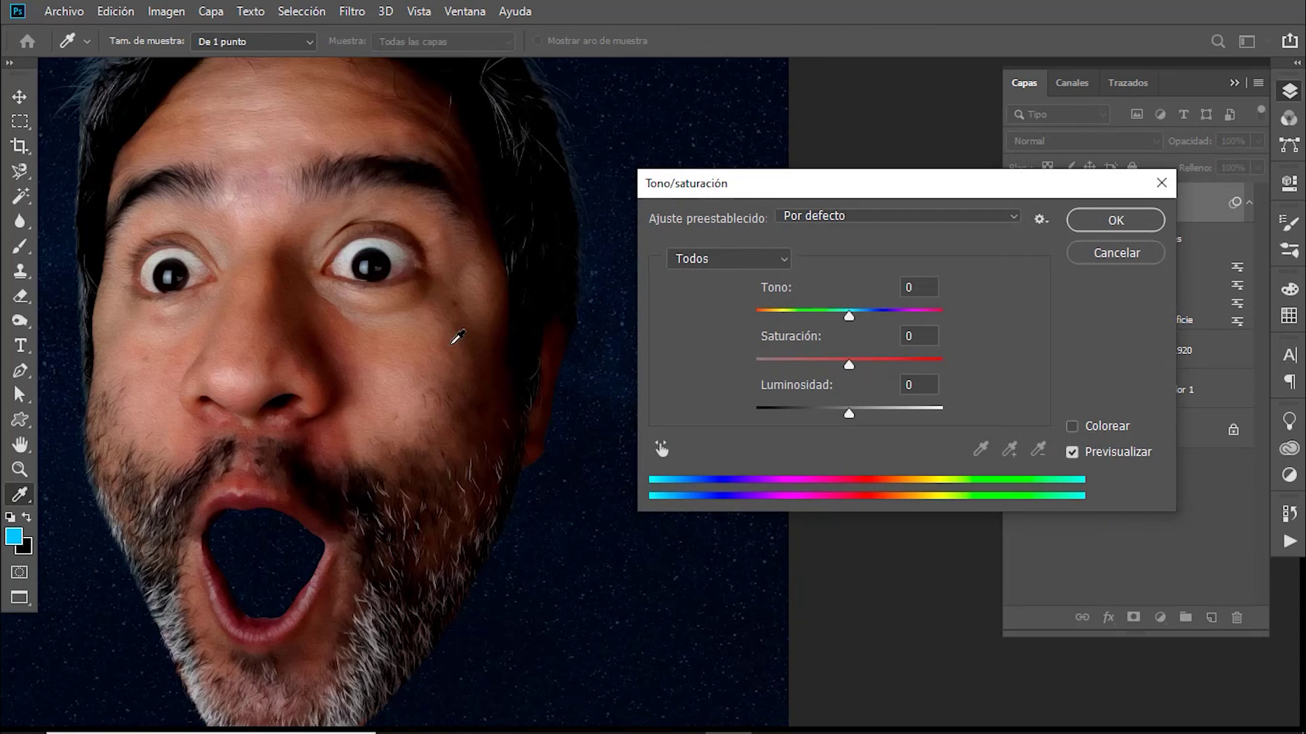
drag(850, 366, 722, 367)
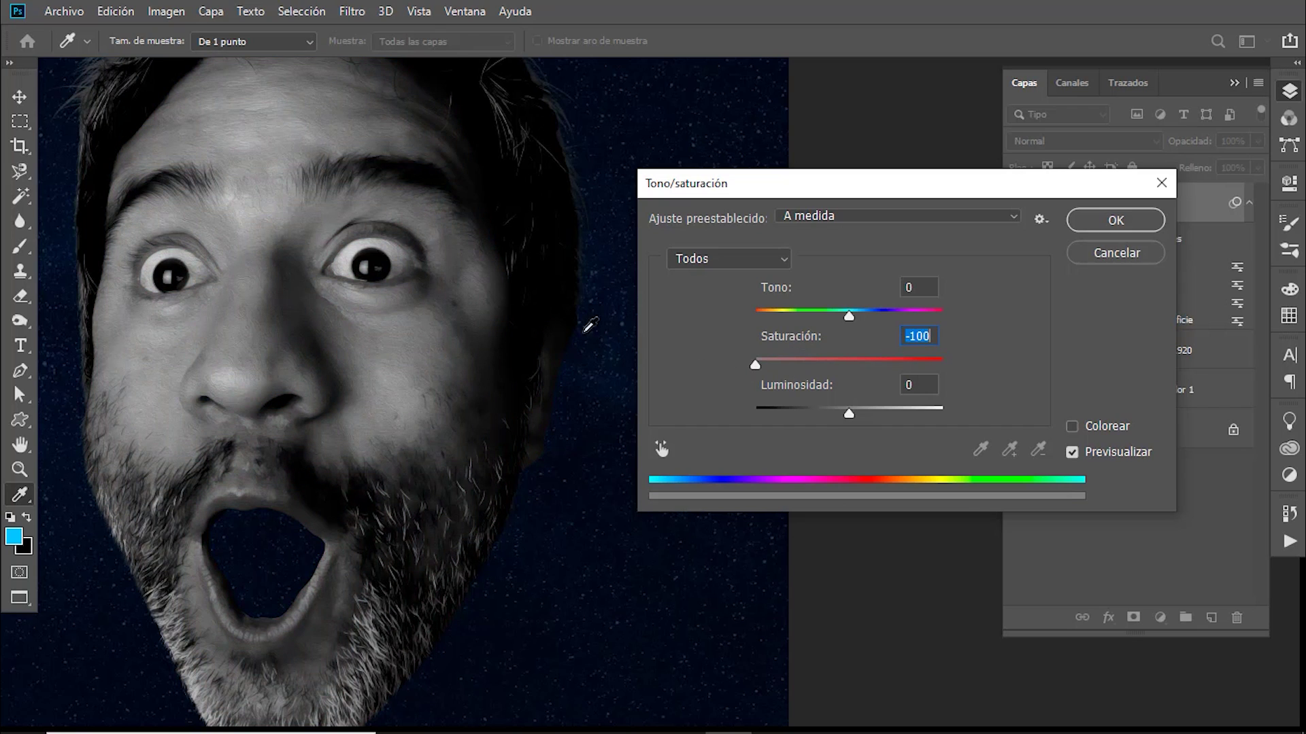
click(1074, 225)
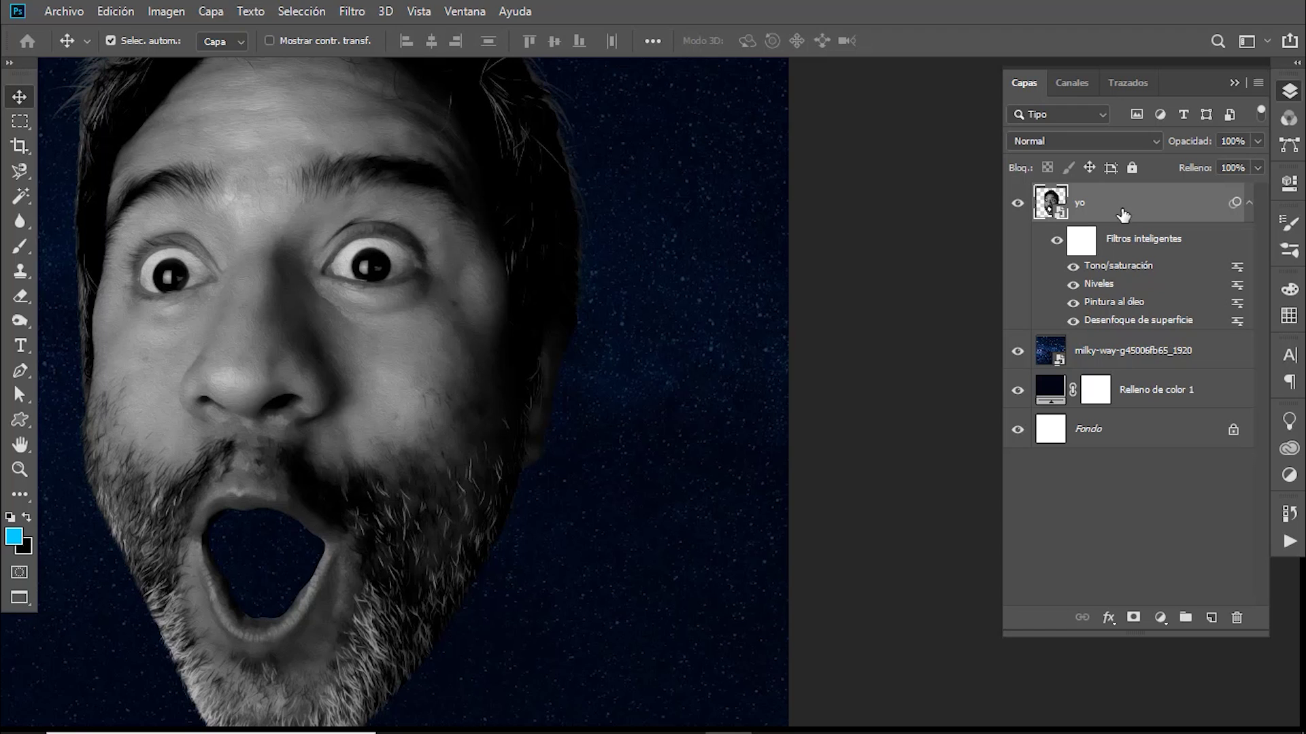
key(ctrl+0)
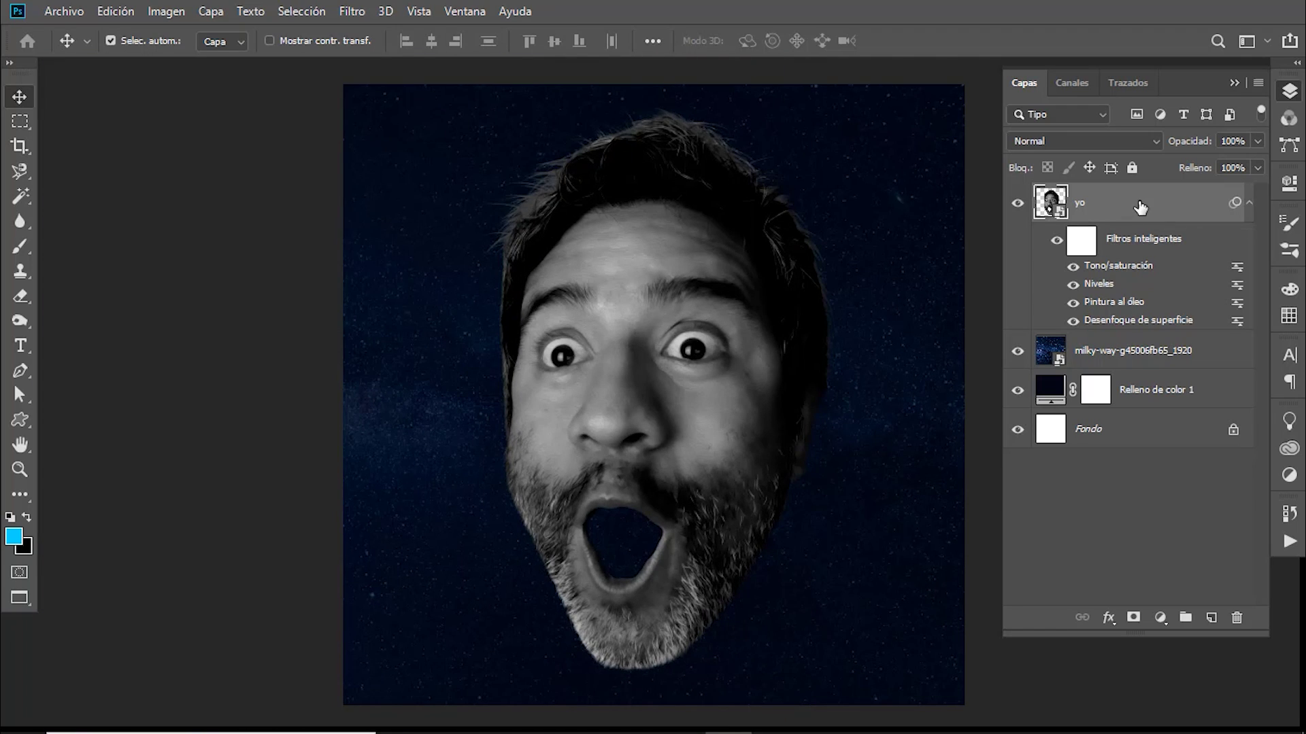
Step: Duplicate the face layer and apply a High Pass filter with radius 2.0 to the copy
key(ctrl+j)
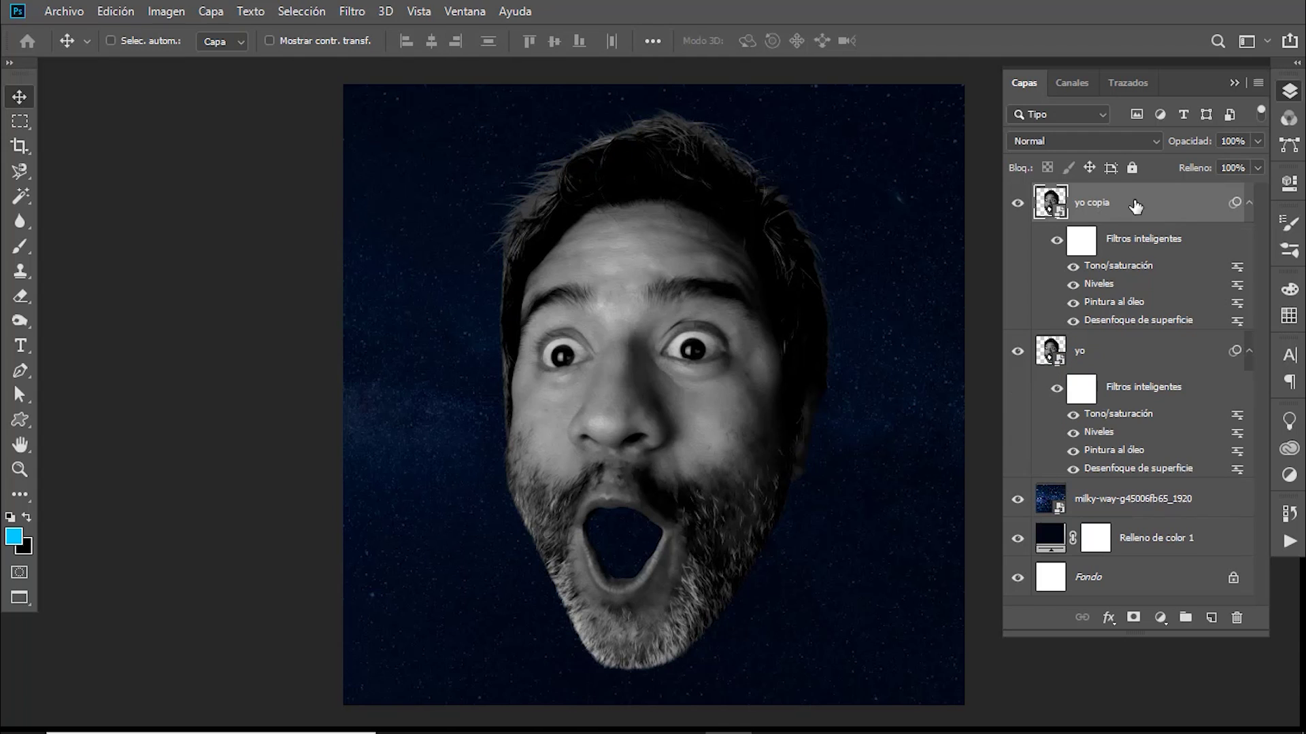
click(350, 12)
mouse_move(469, 392)
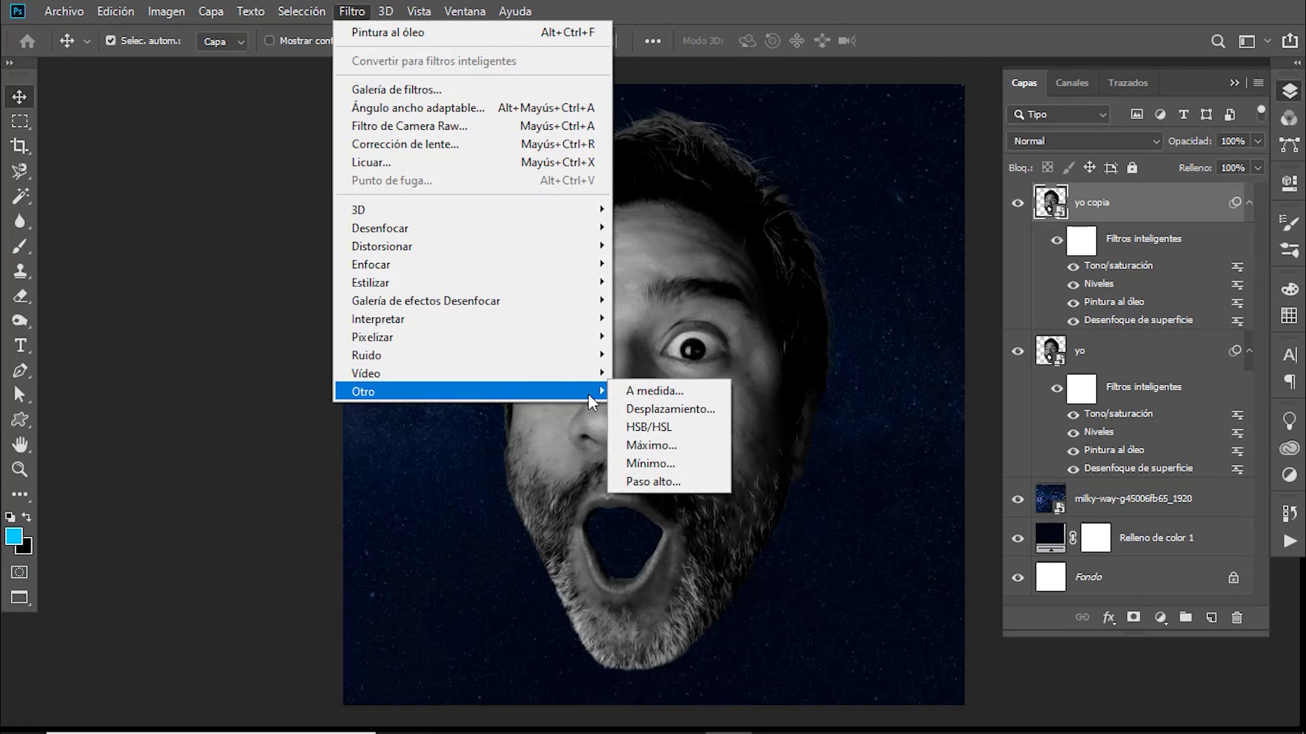
click(653, 481)
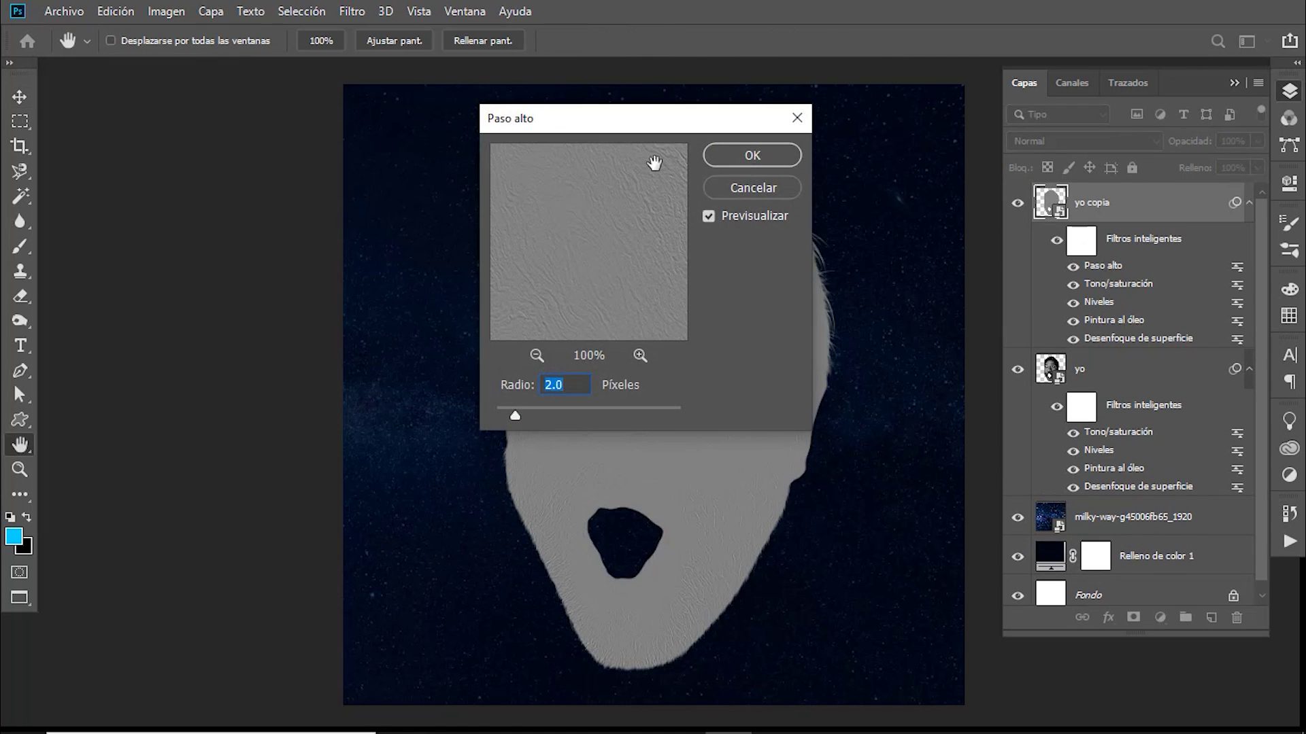
click(572, 385)
click(740, 155)
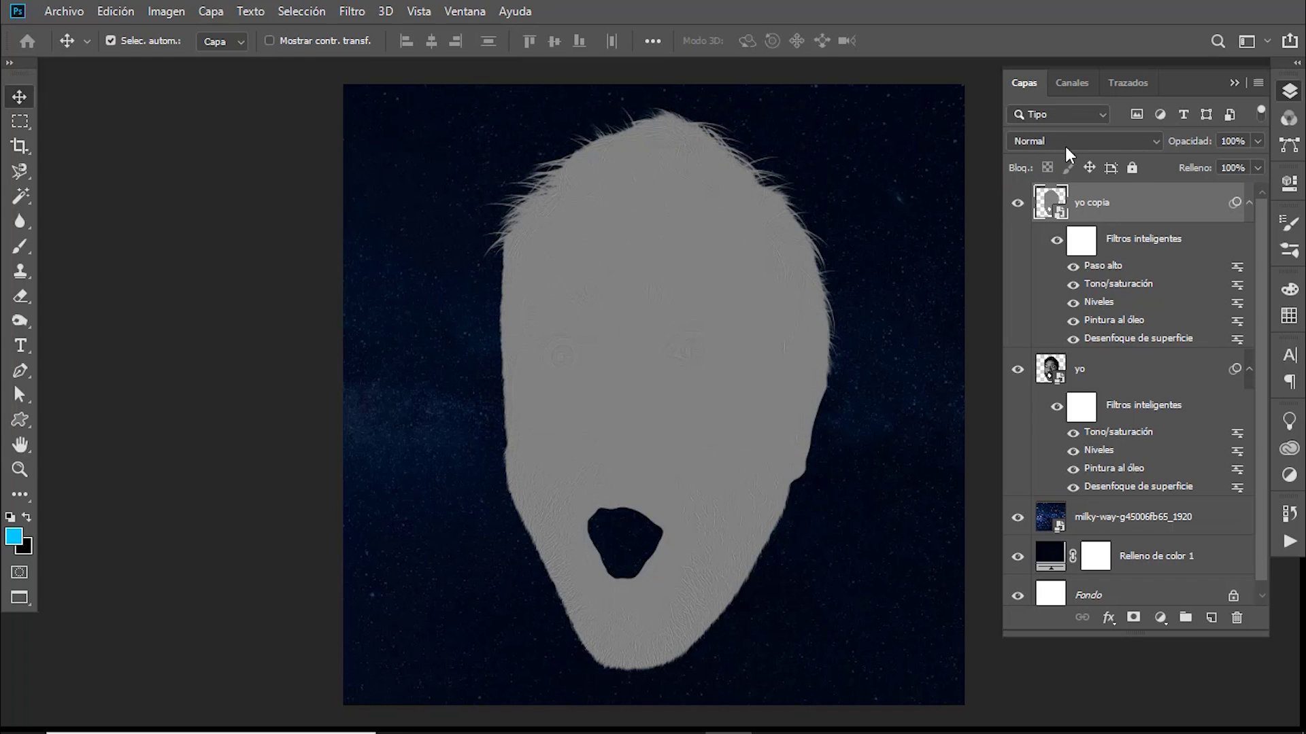
click(1099, 142)
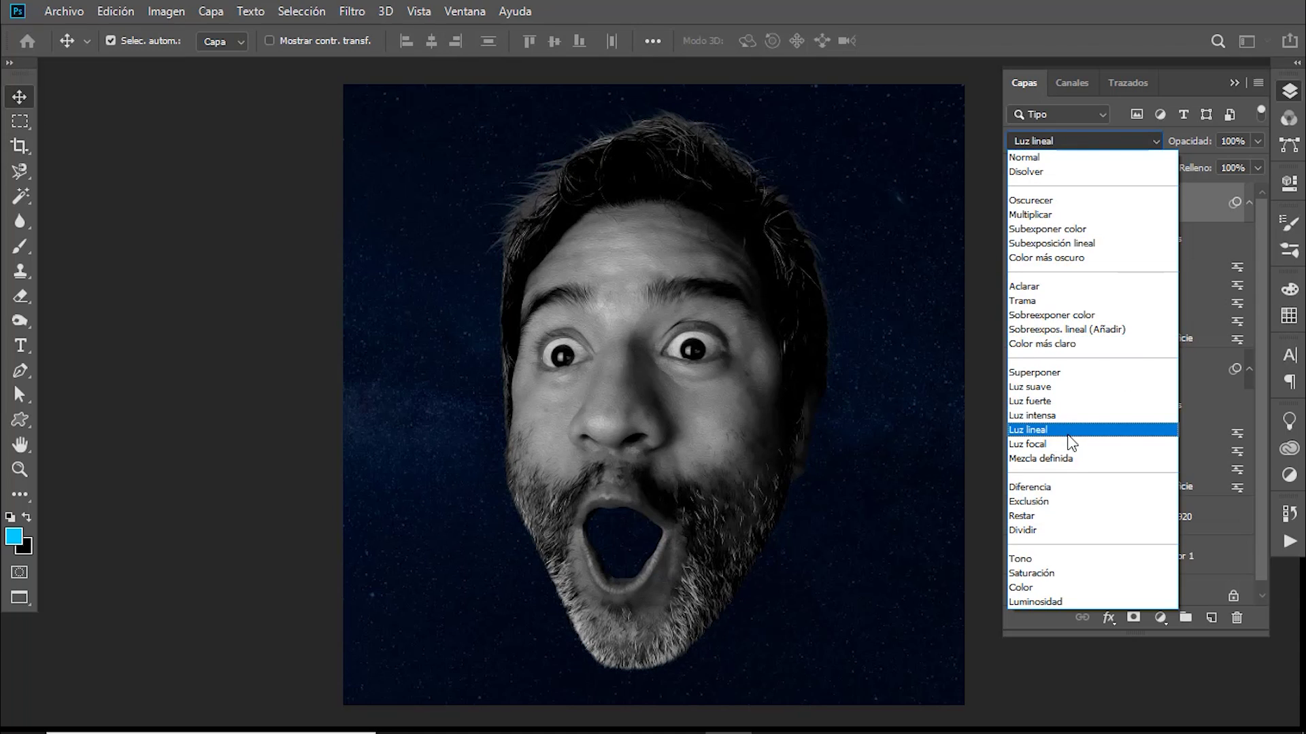
Step: Set yo copia's blend mode to Luz lineal and toggle its visibility to compare
click(1067, 434)
scroll(673, 348, up, 2)
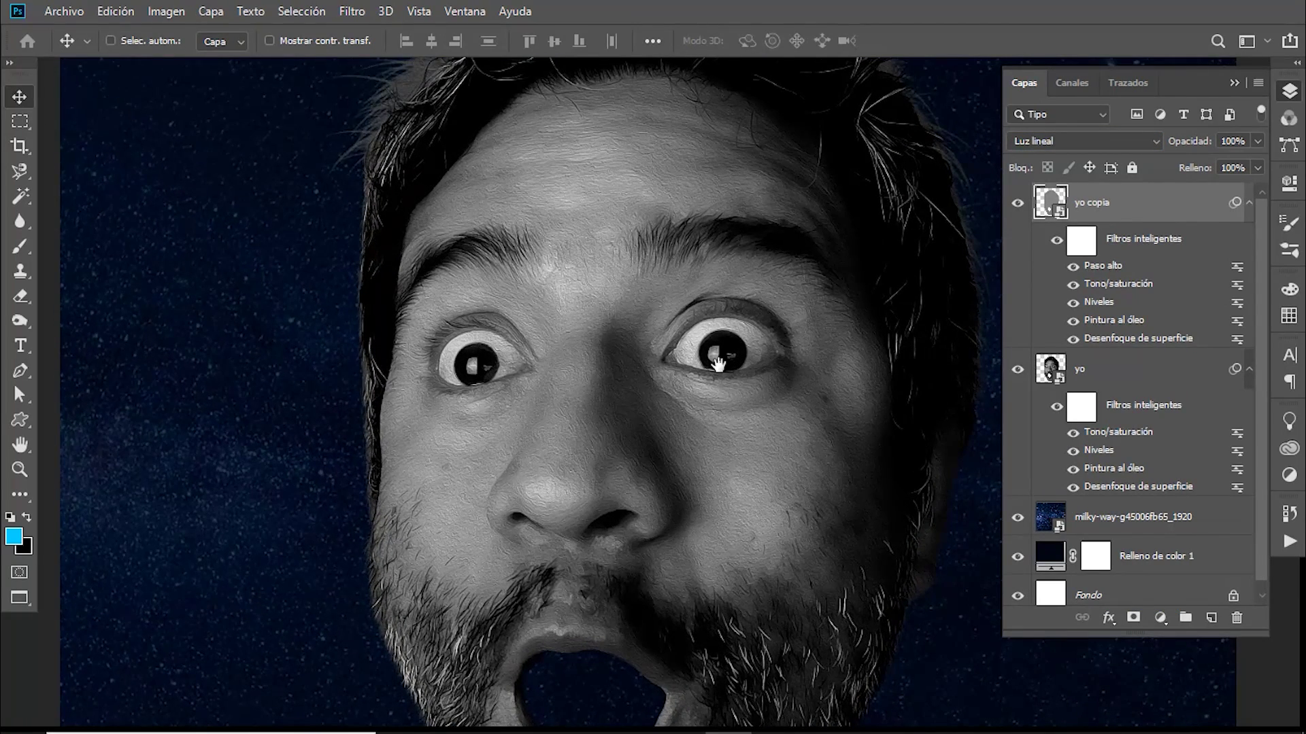
drag(734, 510, 721, 451)
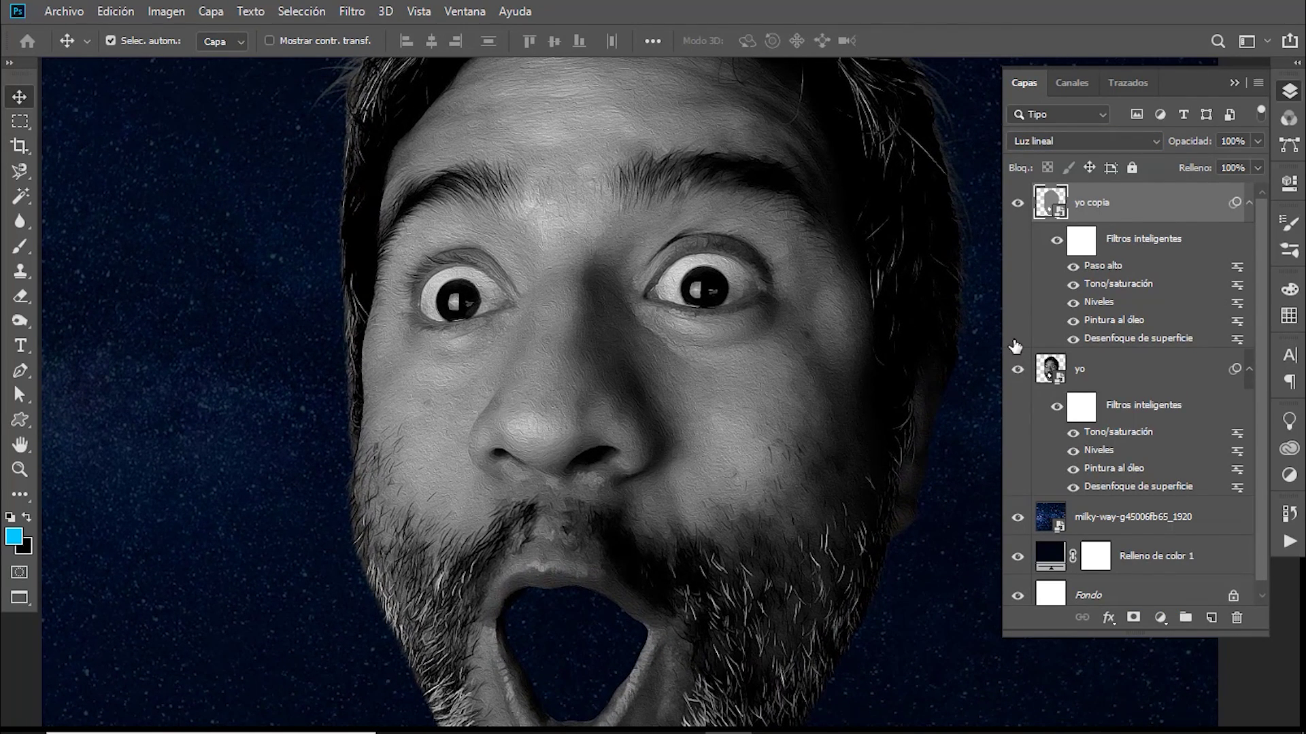
click(1021, 204)
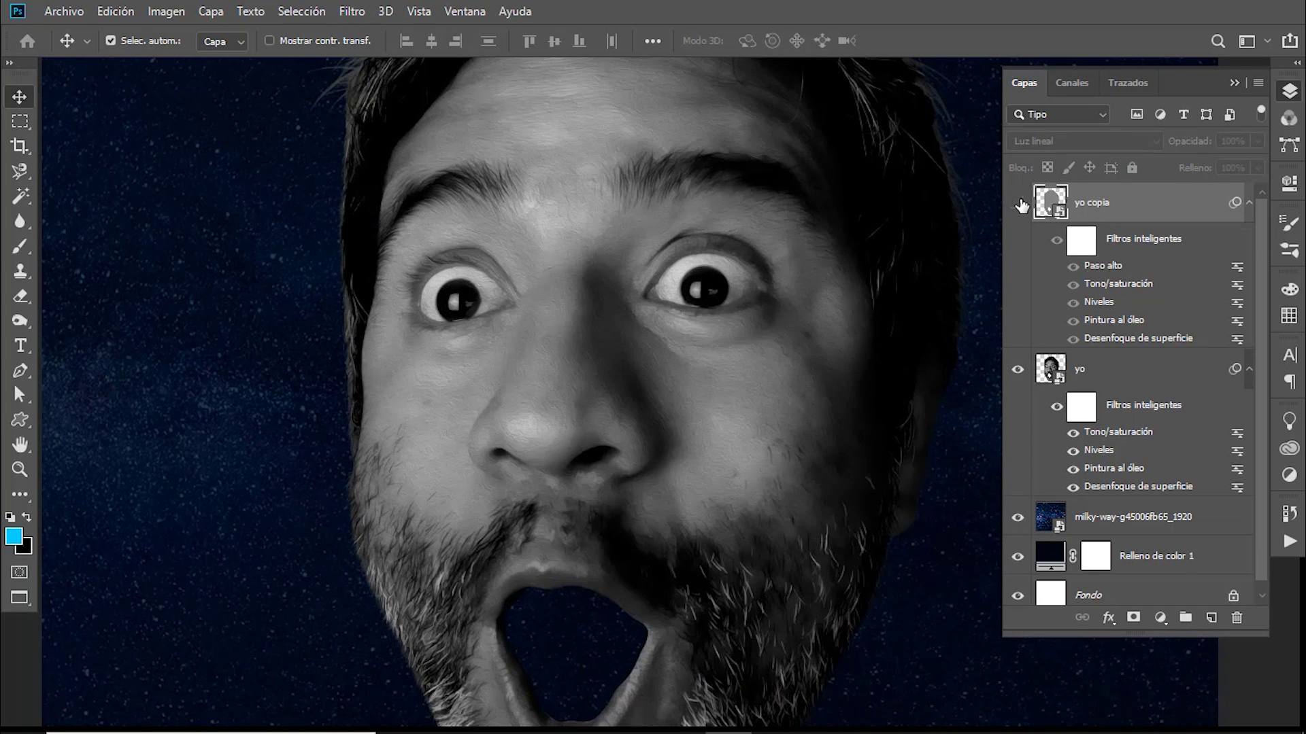
click(1018, 206)
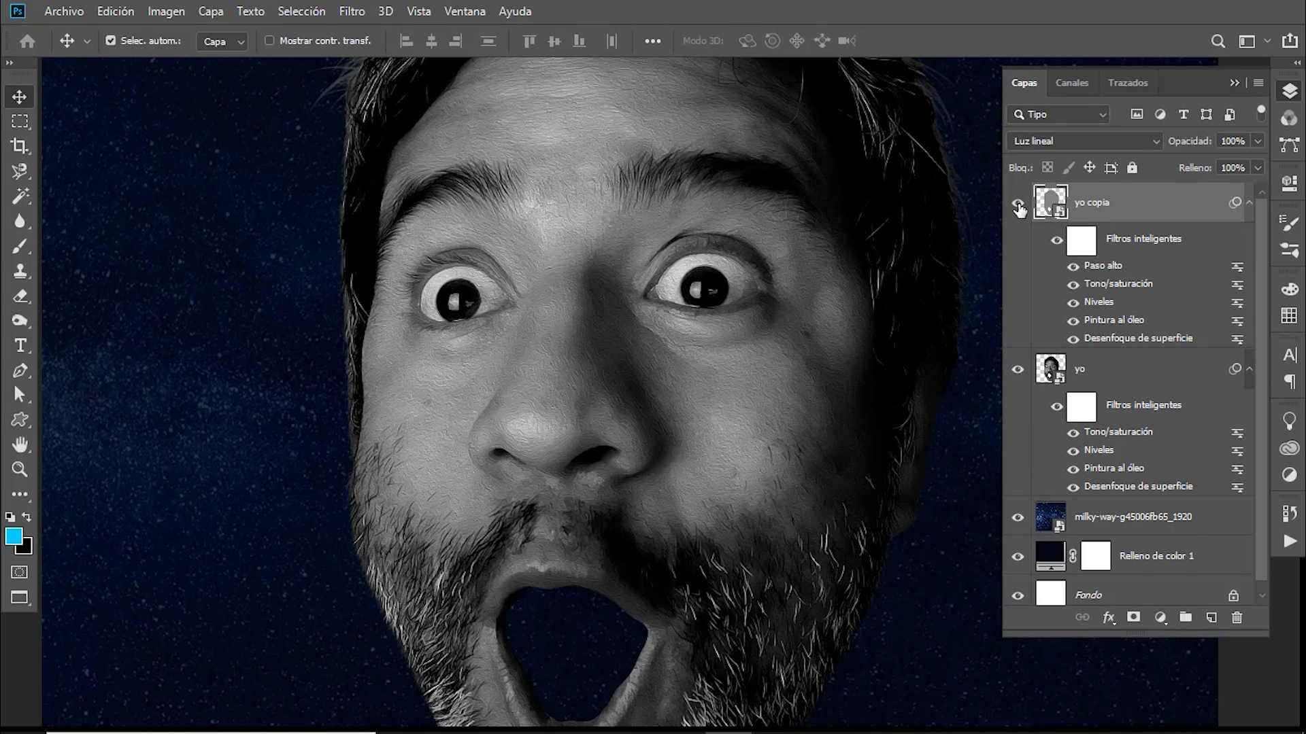
Step: Fit the image on screen and collapse the filter lists of yo copia and yo
key(ctrl+minus)
key(ctrl+minus)
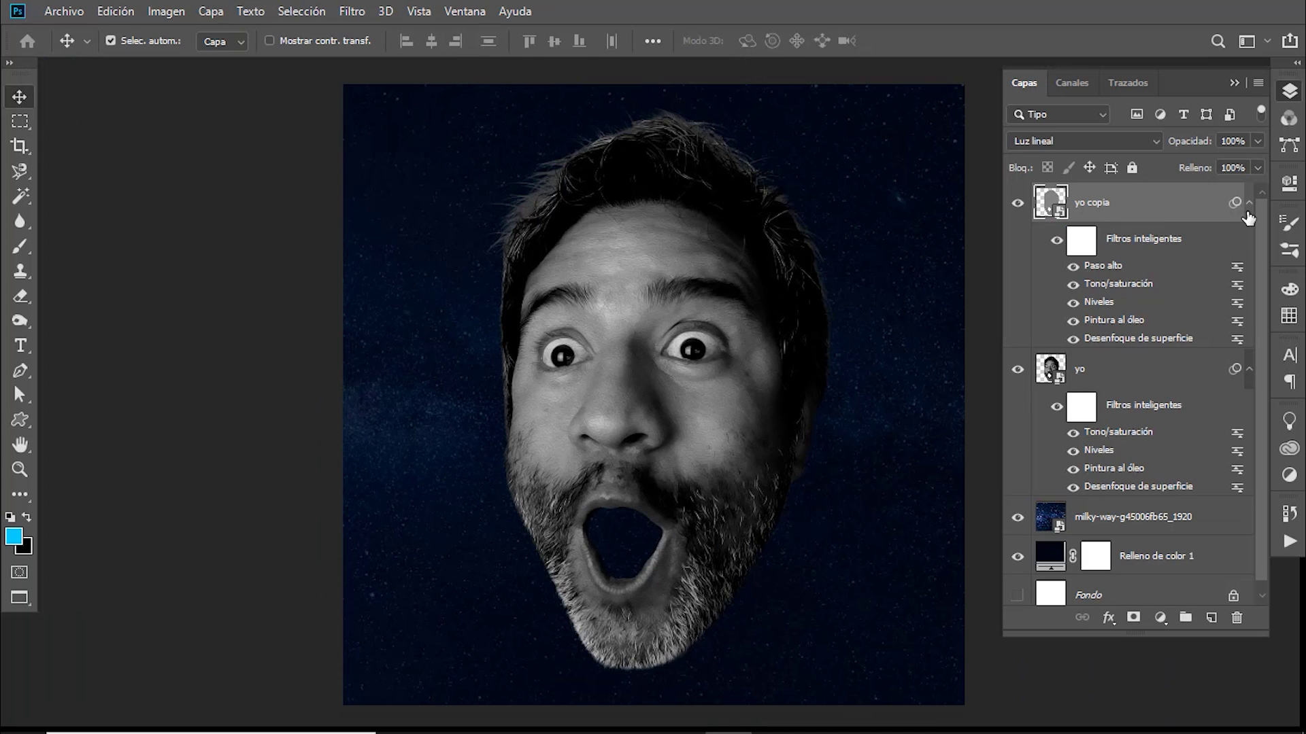
click(1248, 202)
click(1248, 242)
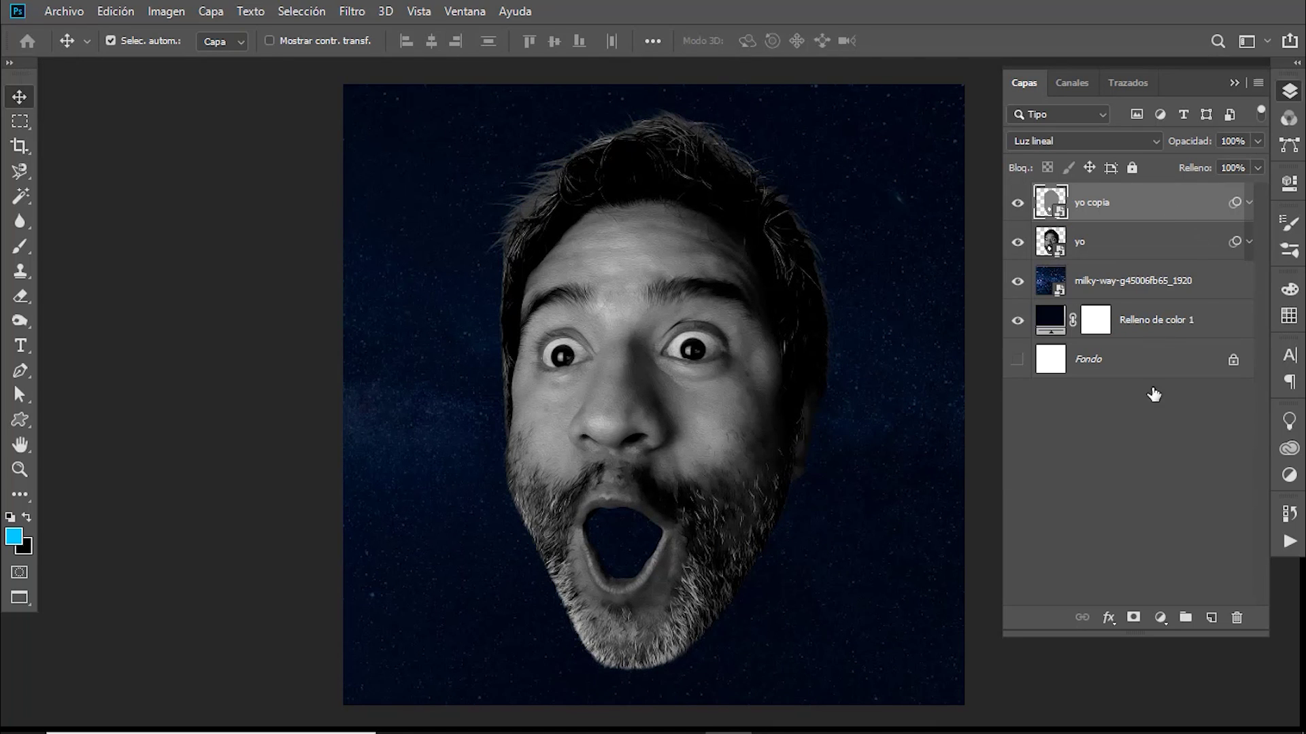
click(1157, 618)
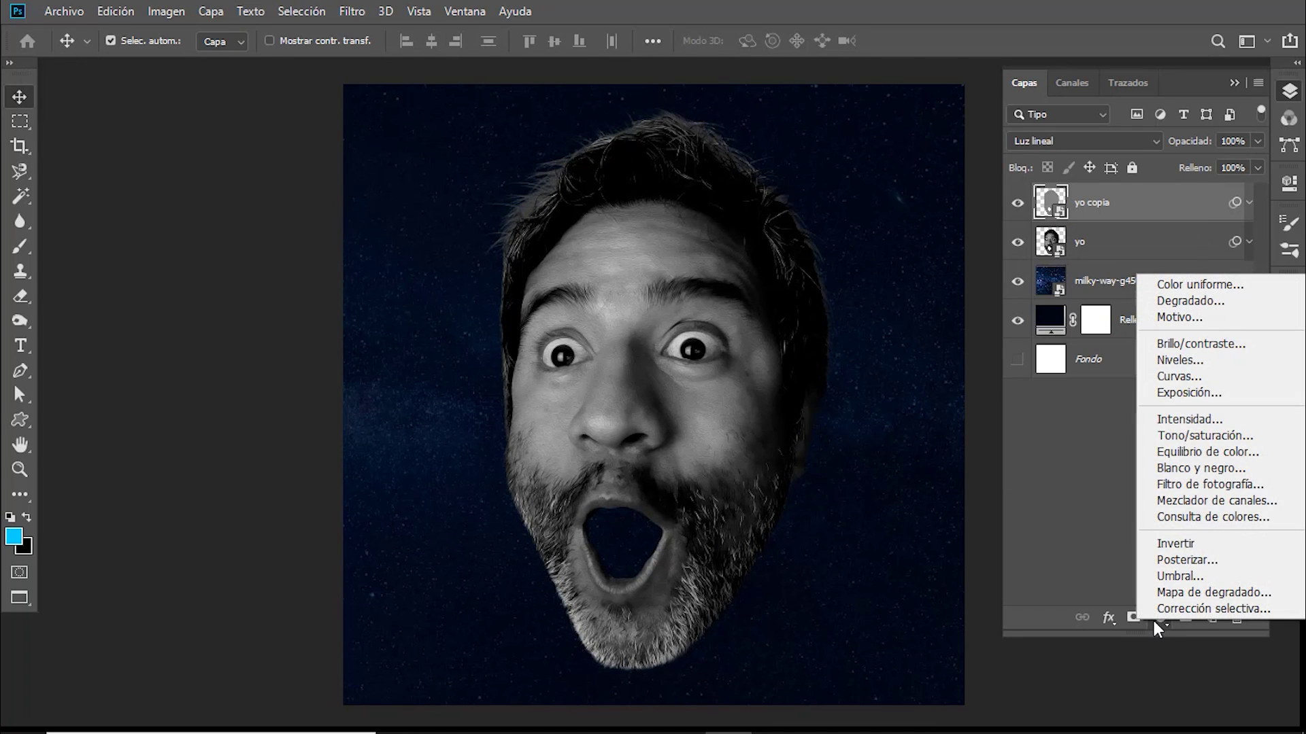
Step: Add a Gradient Map adjustment and make its right stop magenta ff03fc
click(1159, 596)
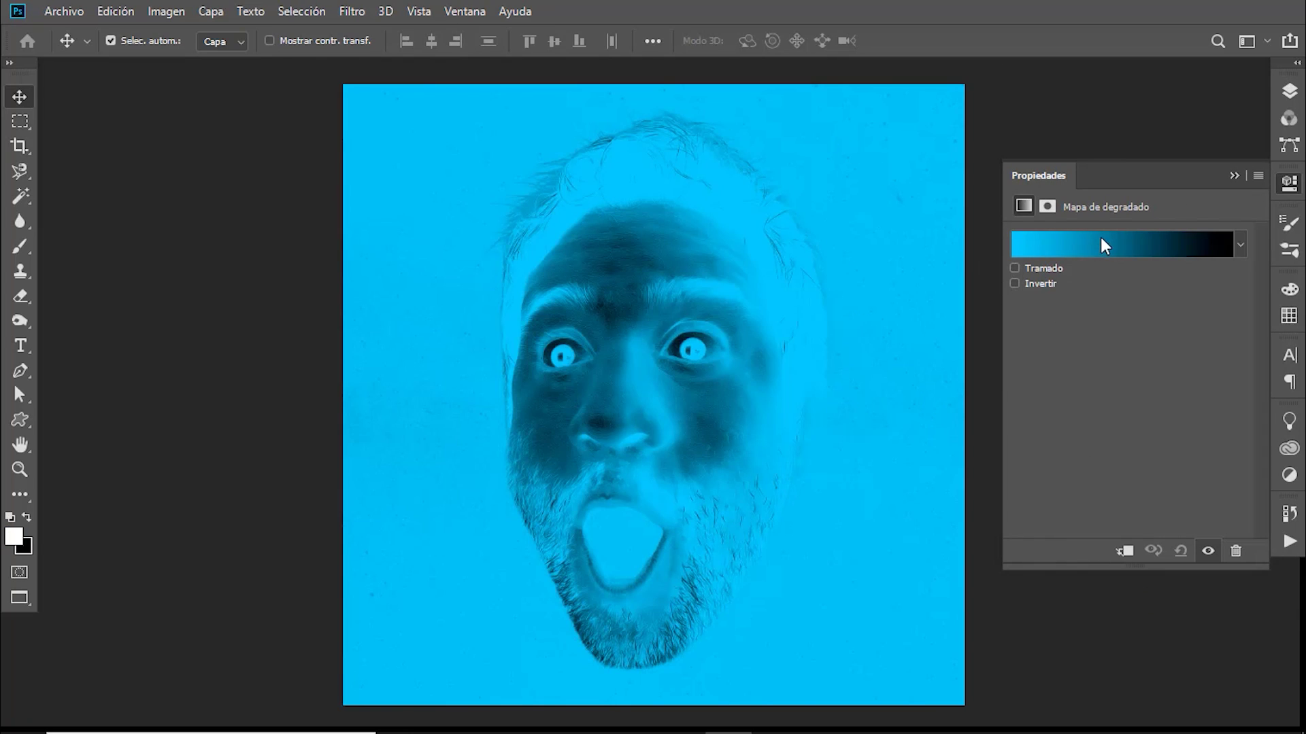
click(1118, 244)
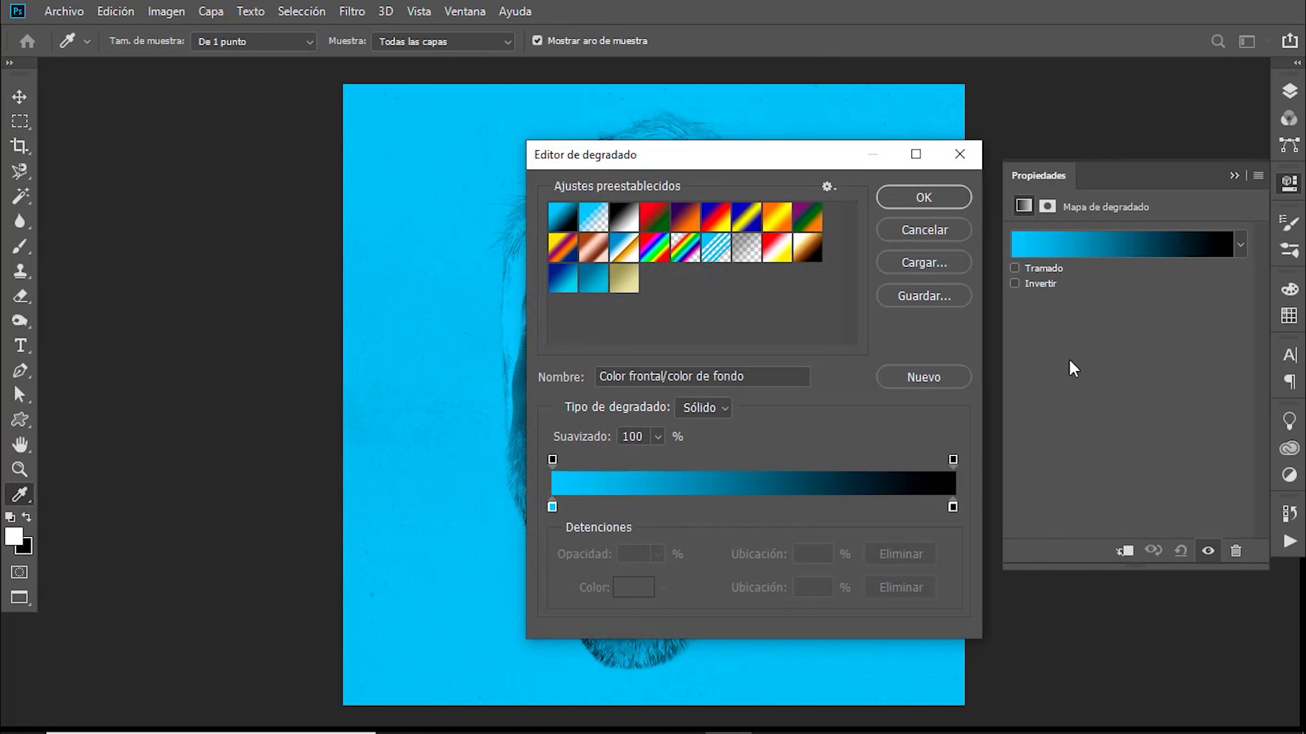
double_click(952, 505)
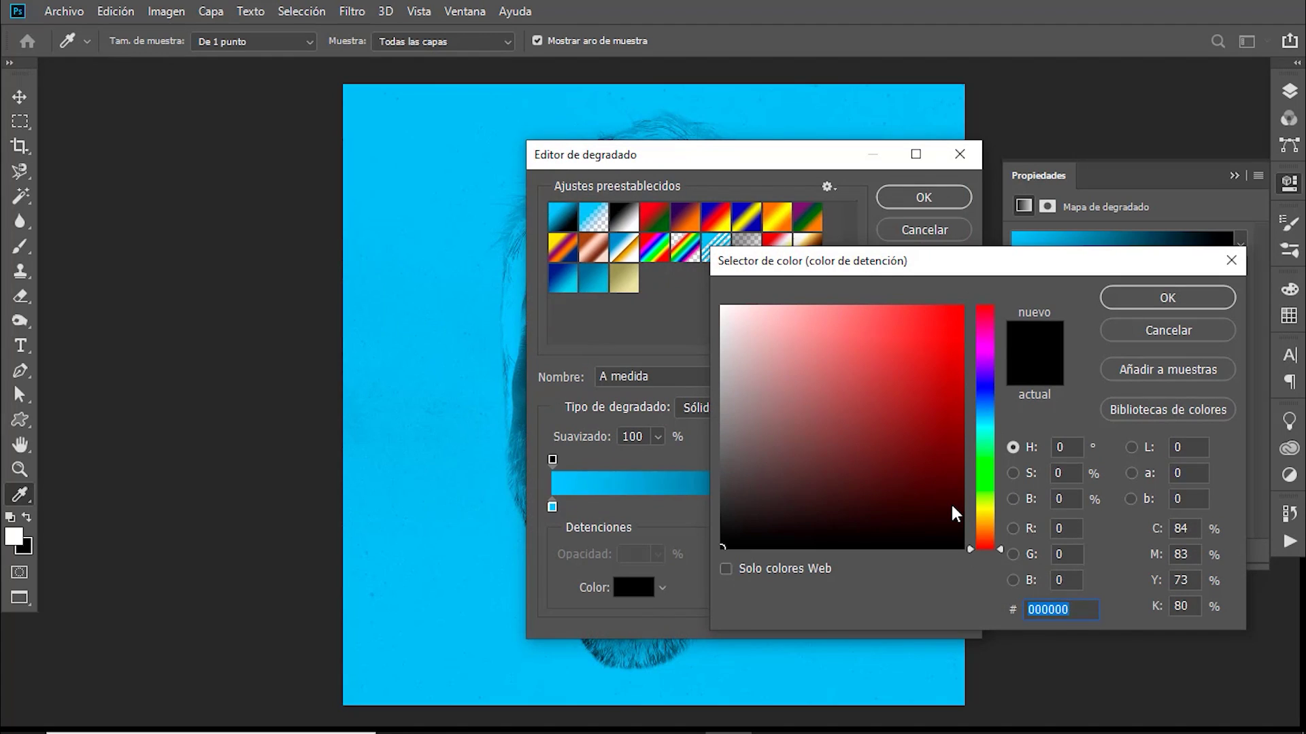
text(ff03fc)
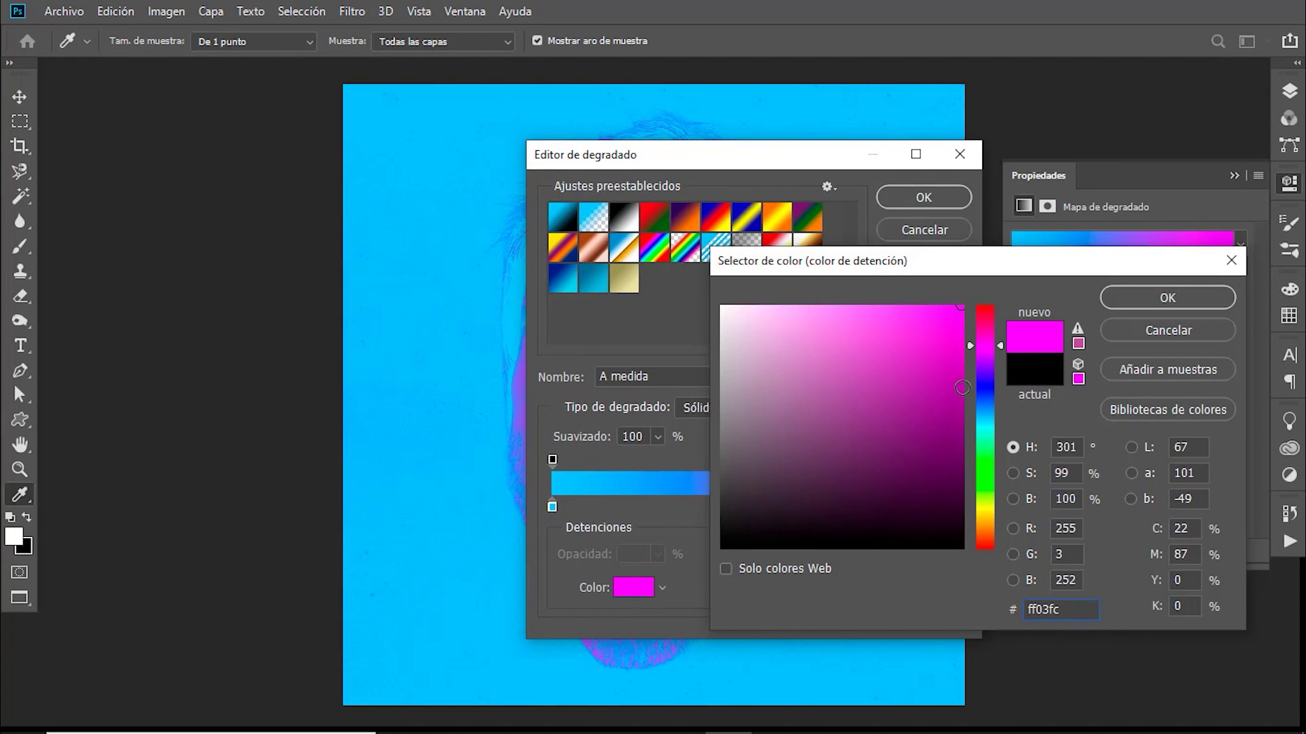
click(1126, 299)
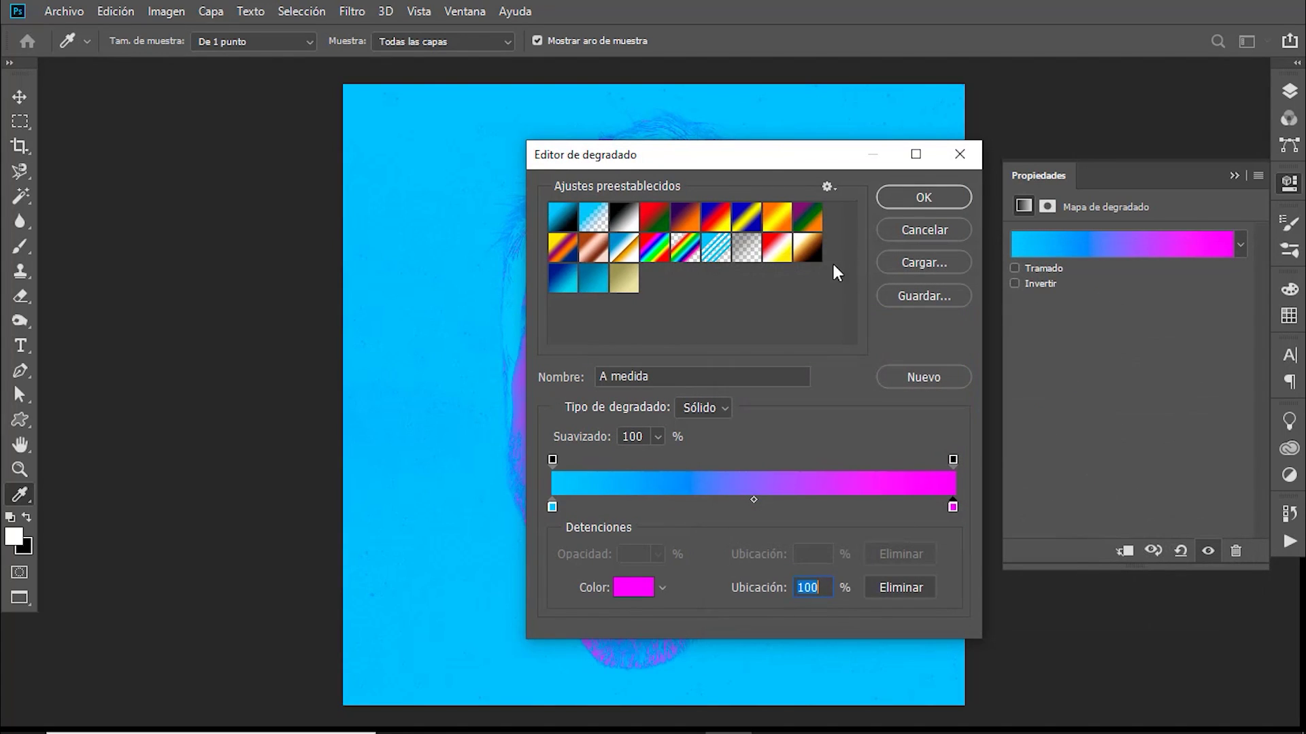
mouse_move(772, 159)
mouse_down()
mouse_move(887, 480)
mouse_move(893, 548)
mouse_move(911, 562)
mouse_move(1058, 233)
mouse_up()
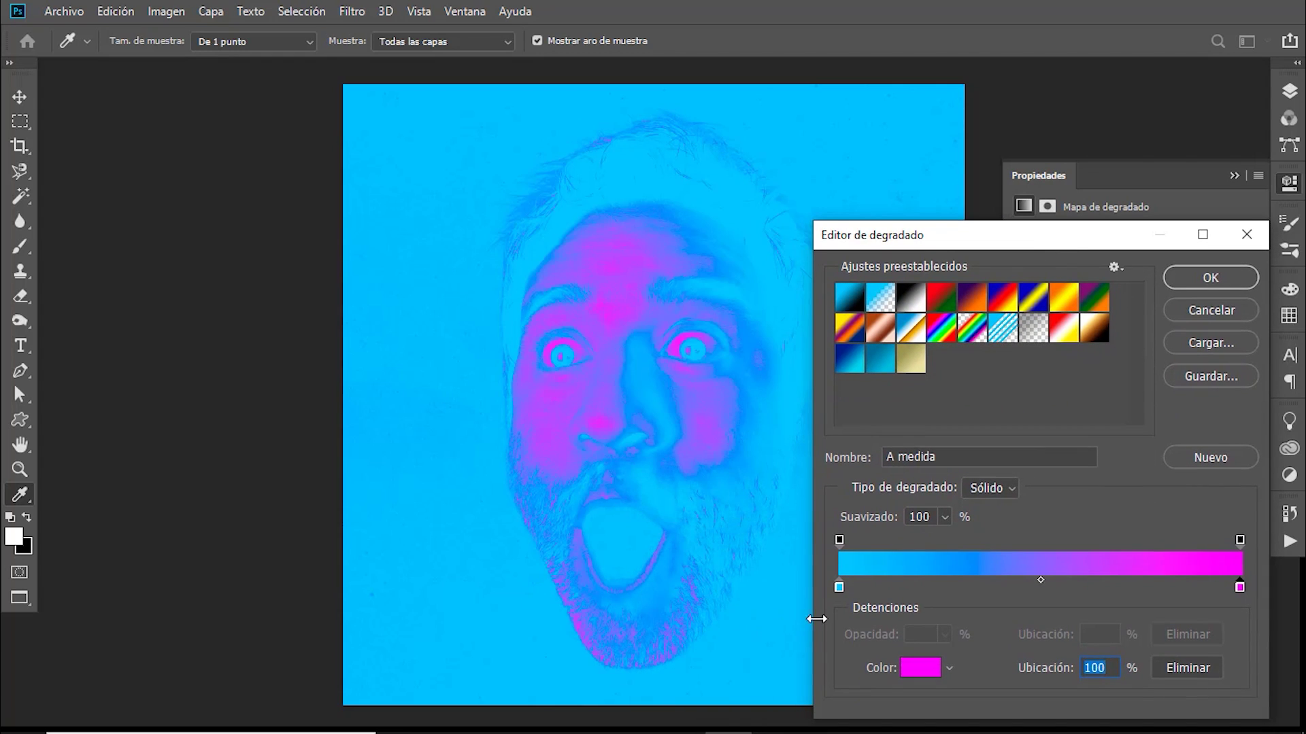
Step: Set the left stop to dark blue 091572 at 7% and move the magenta stop to 85%
click(838, 589)
double_click(838, 588)
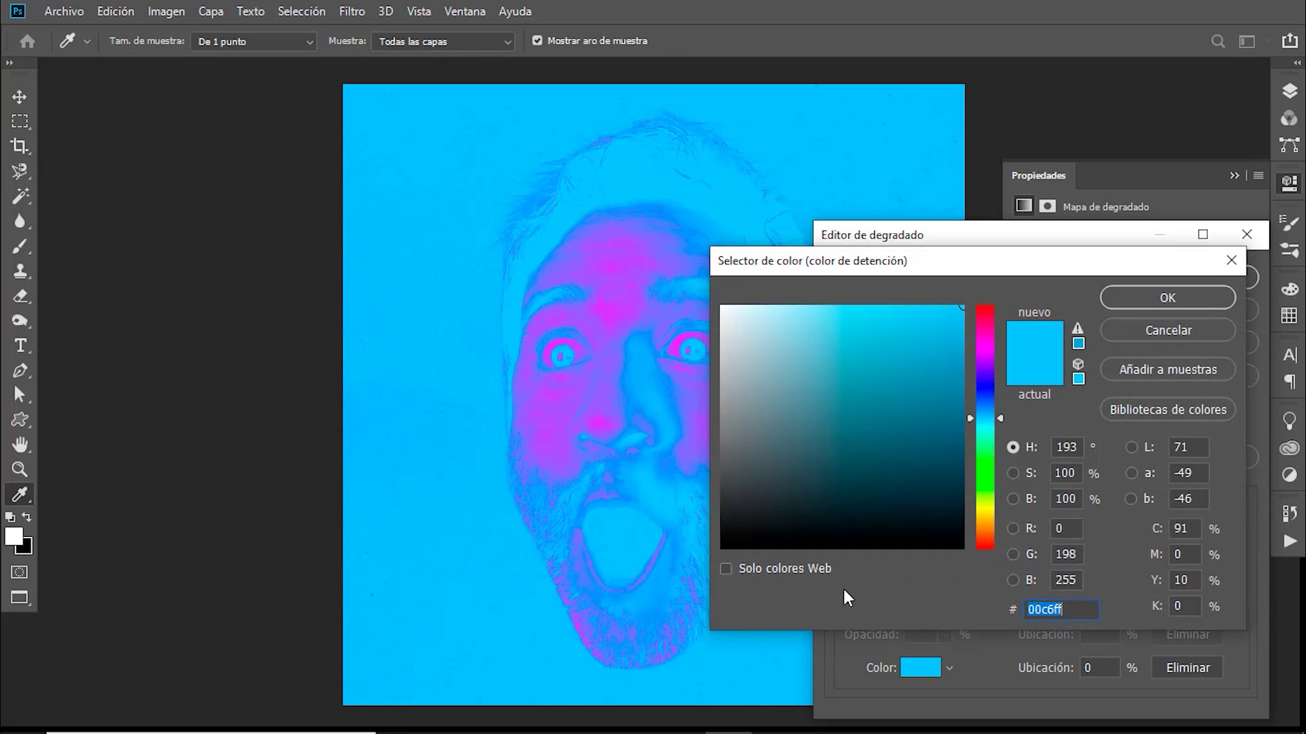
text(091572)
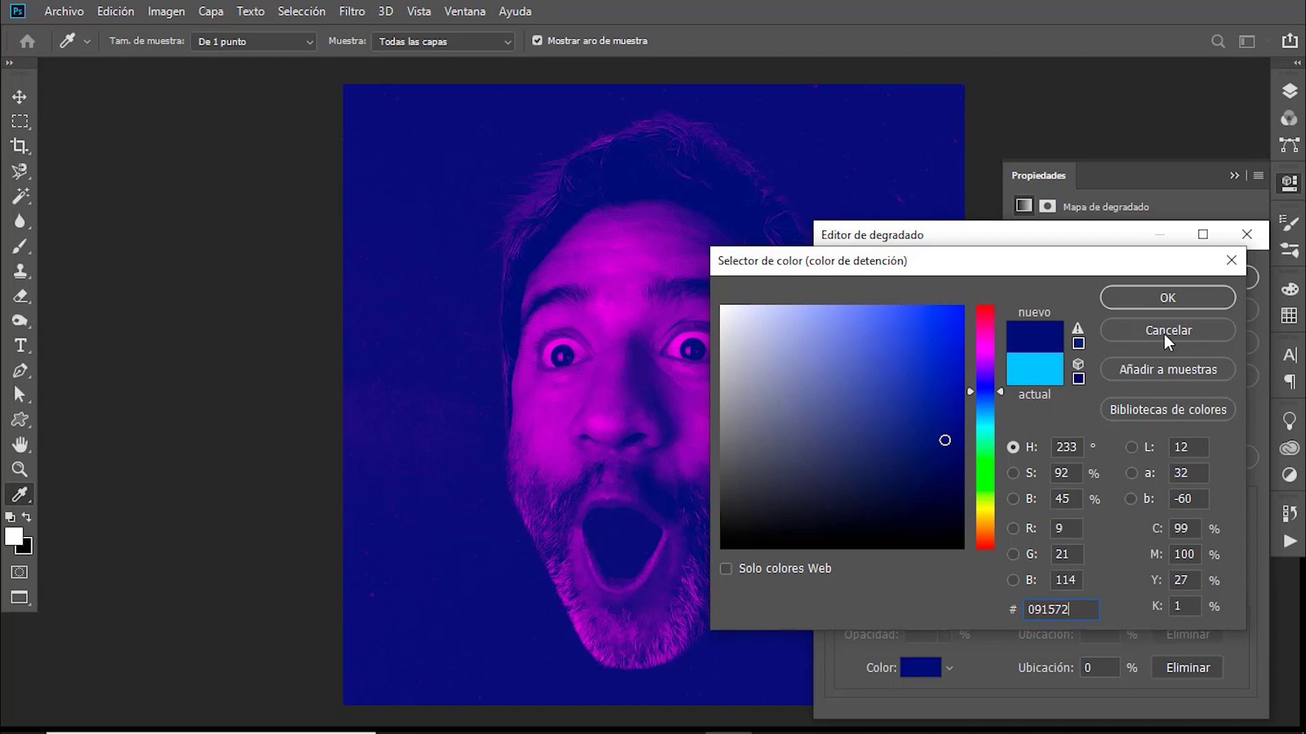
click(1149, 298)
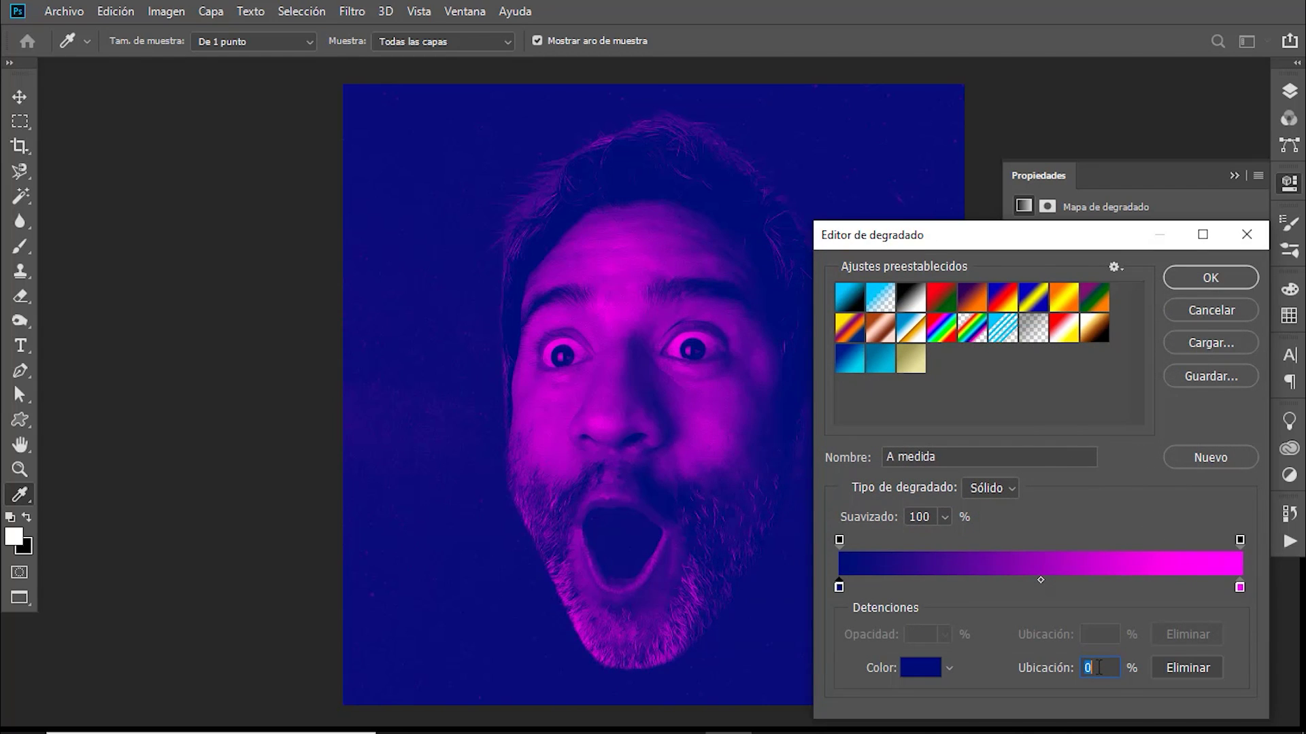
text(7)
click(1239, 586)
drag(1239, 587, 1179, 589)
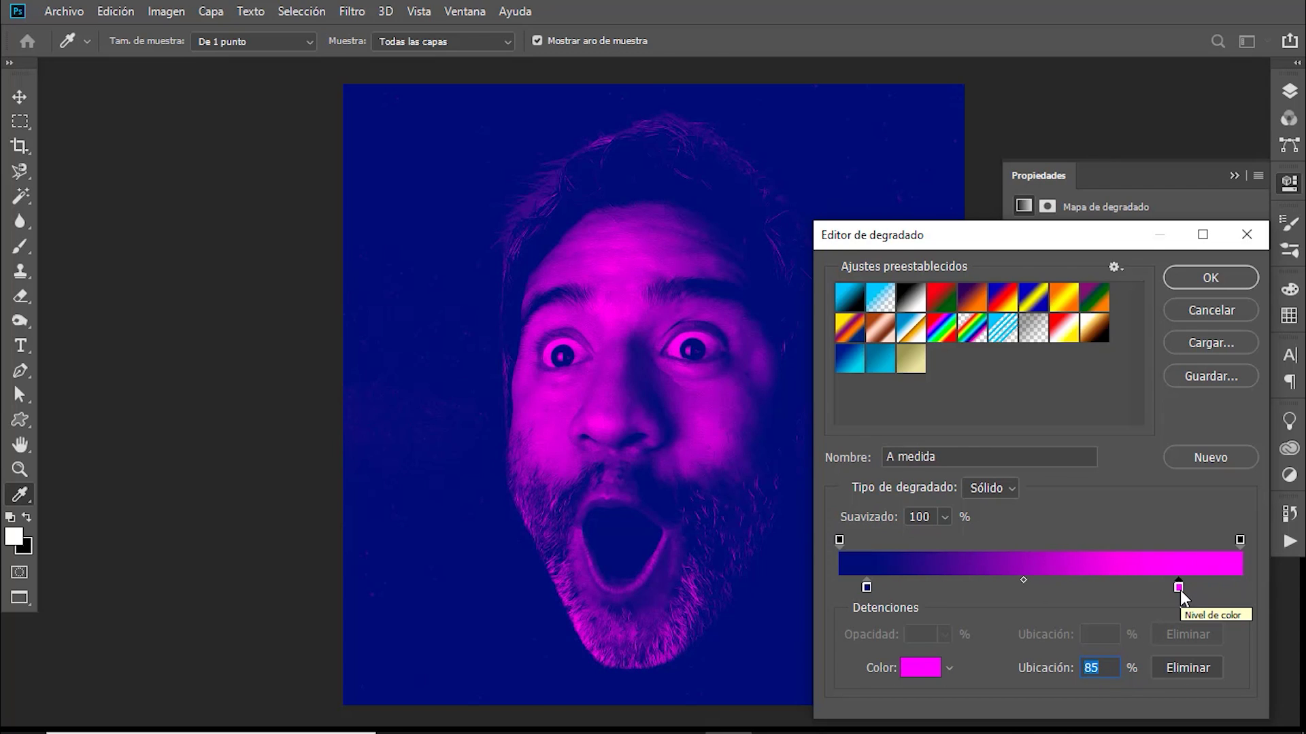
click(1182, 280)
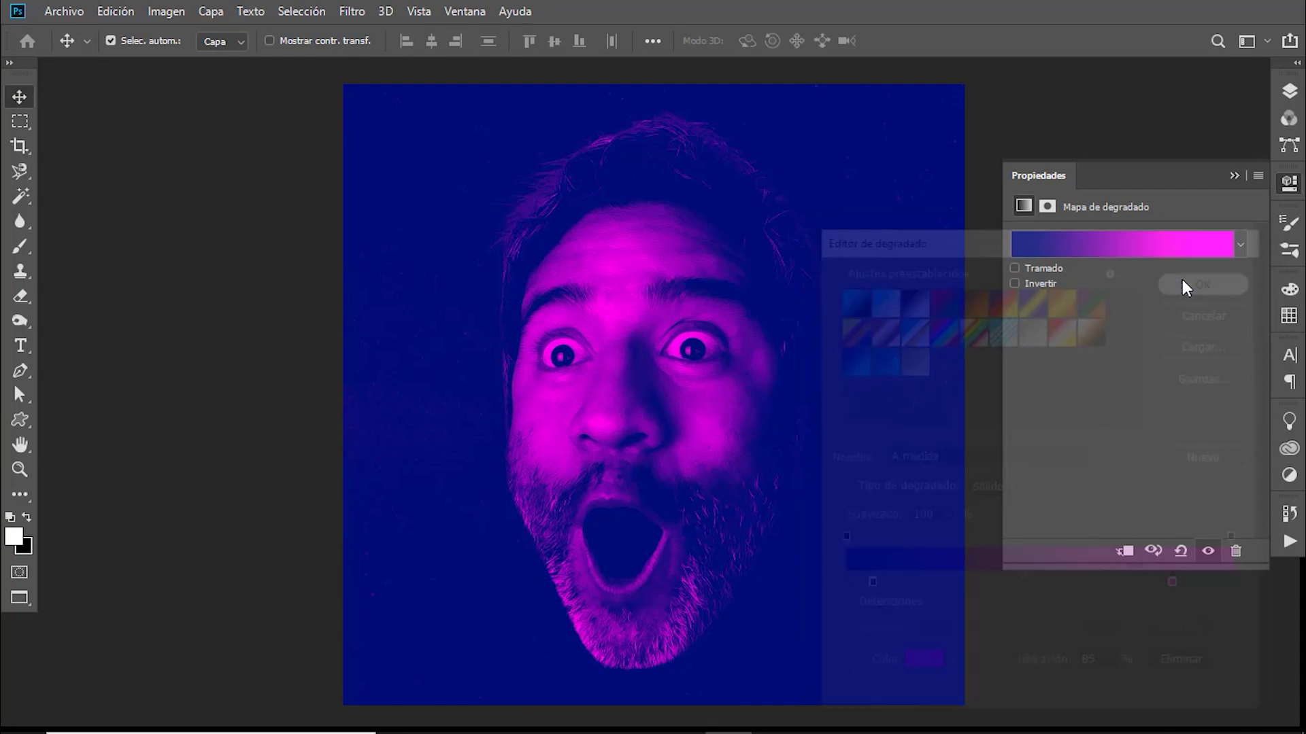
Step: Clip the gradient map to yo copia and hide the starry background and colour fill layers
click(1290, 95)
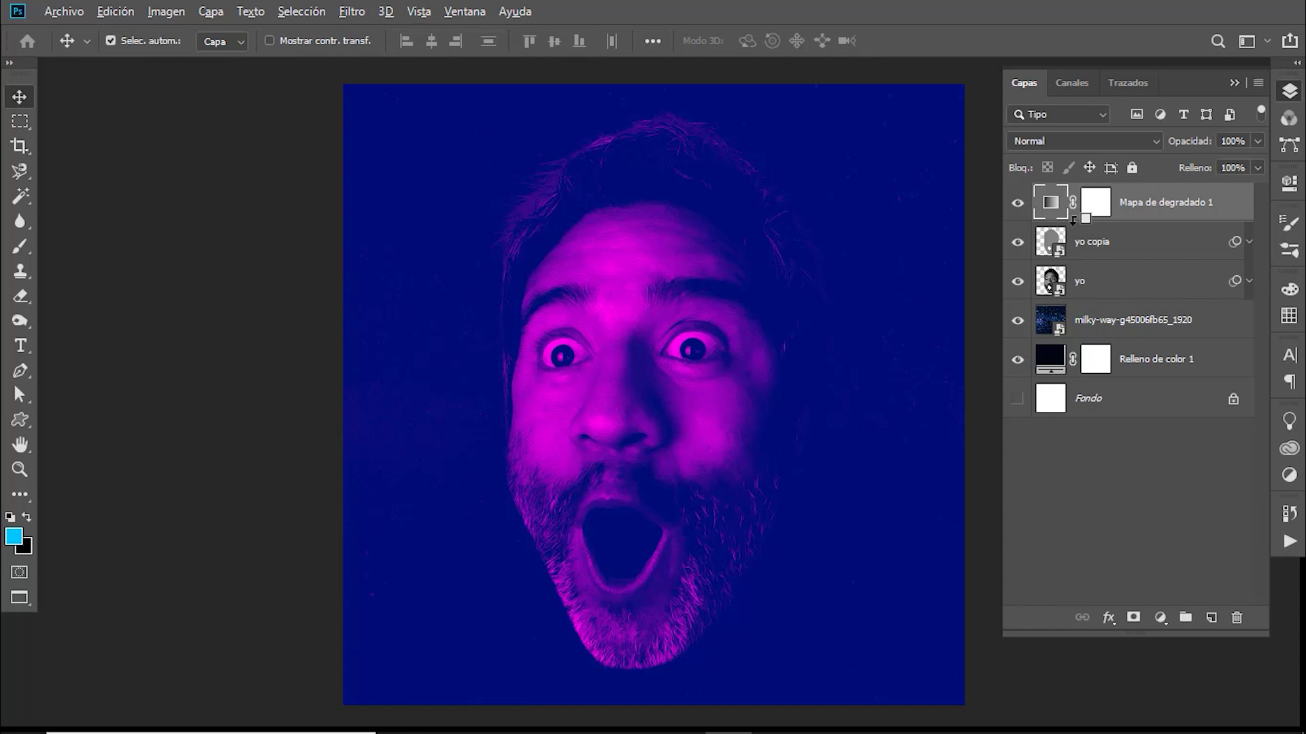
alt+click(1073, 218)
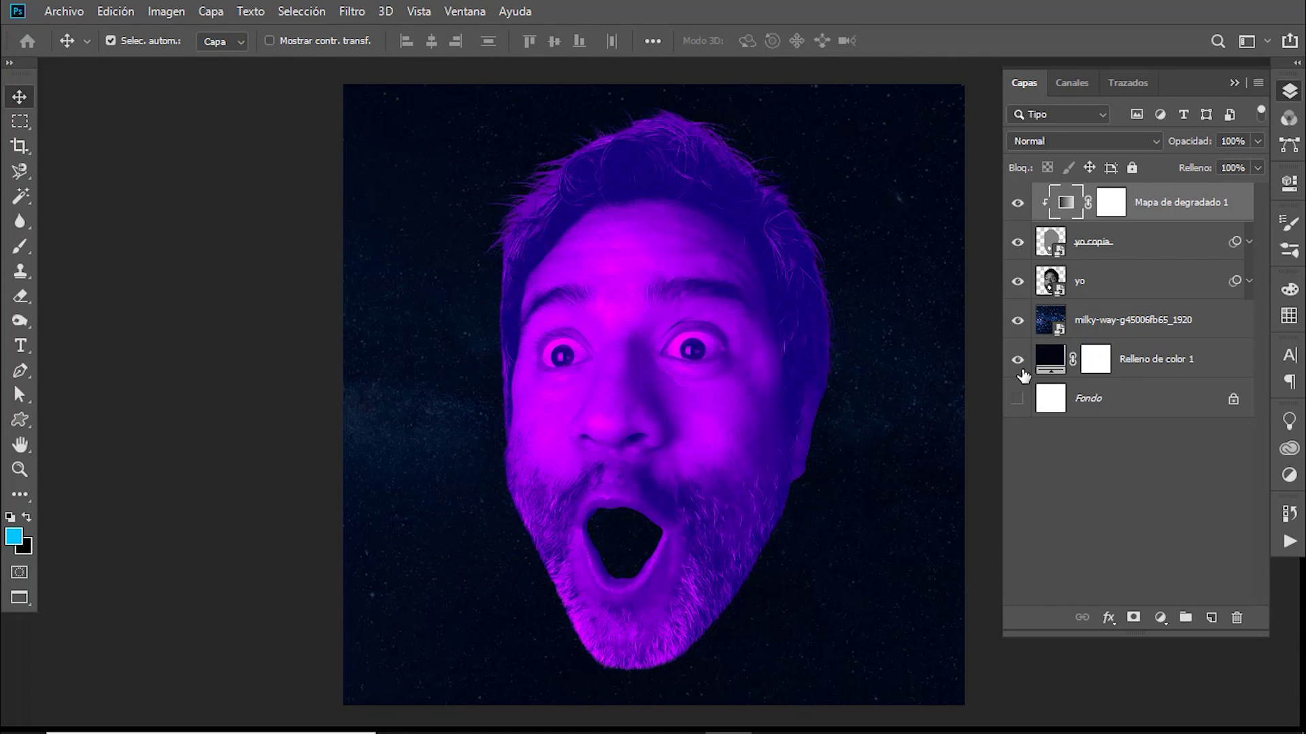
drag(1017, 320, 1017, 359)
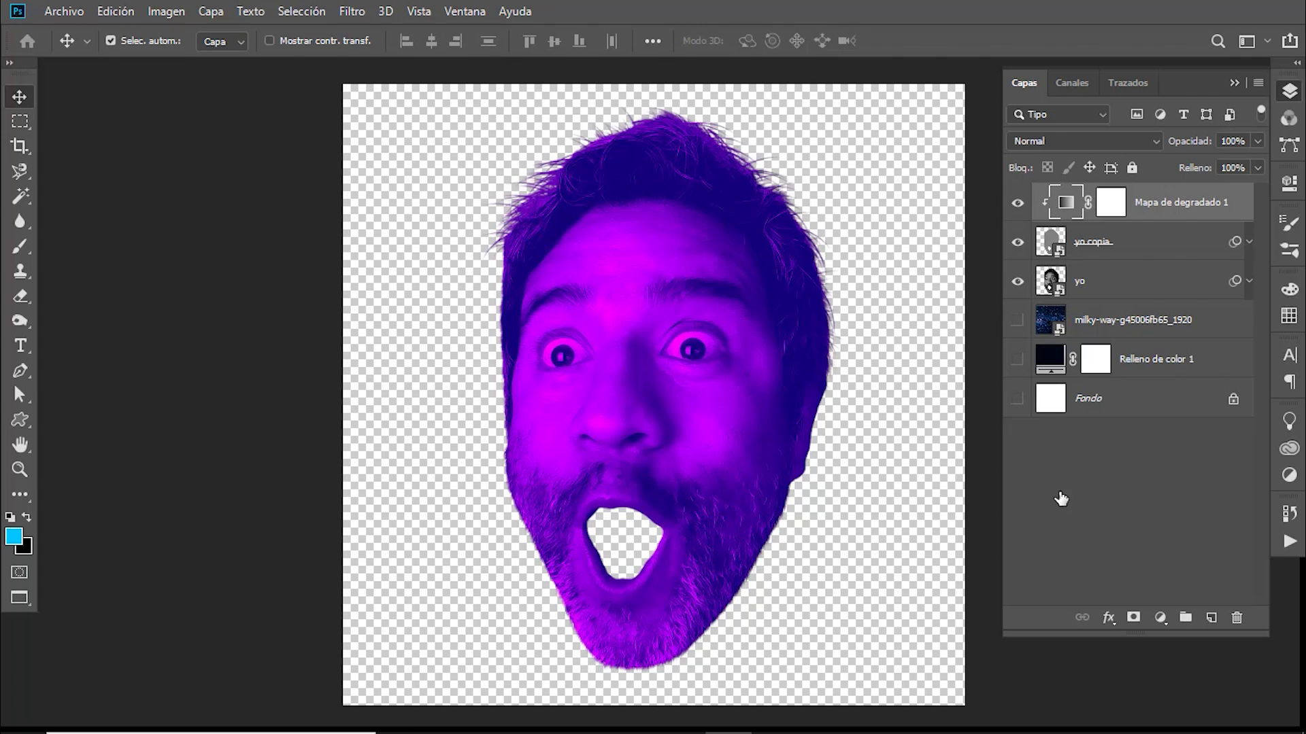
Step: Merge the visible layers into Capa 1 and apply the Camera Raw B&N Plana preset
key(ctrl)
key(ctrl+shift+alt+e)
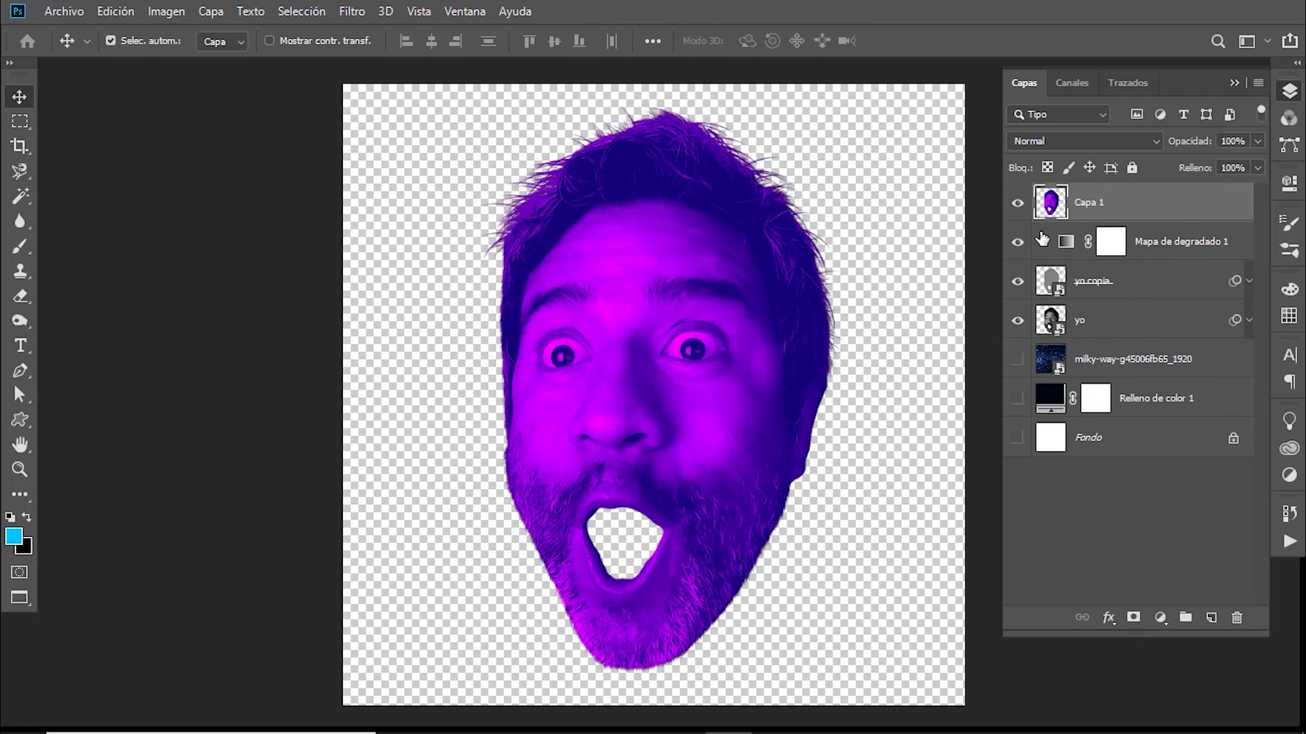
click(359, 14)
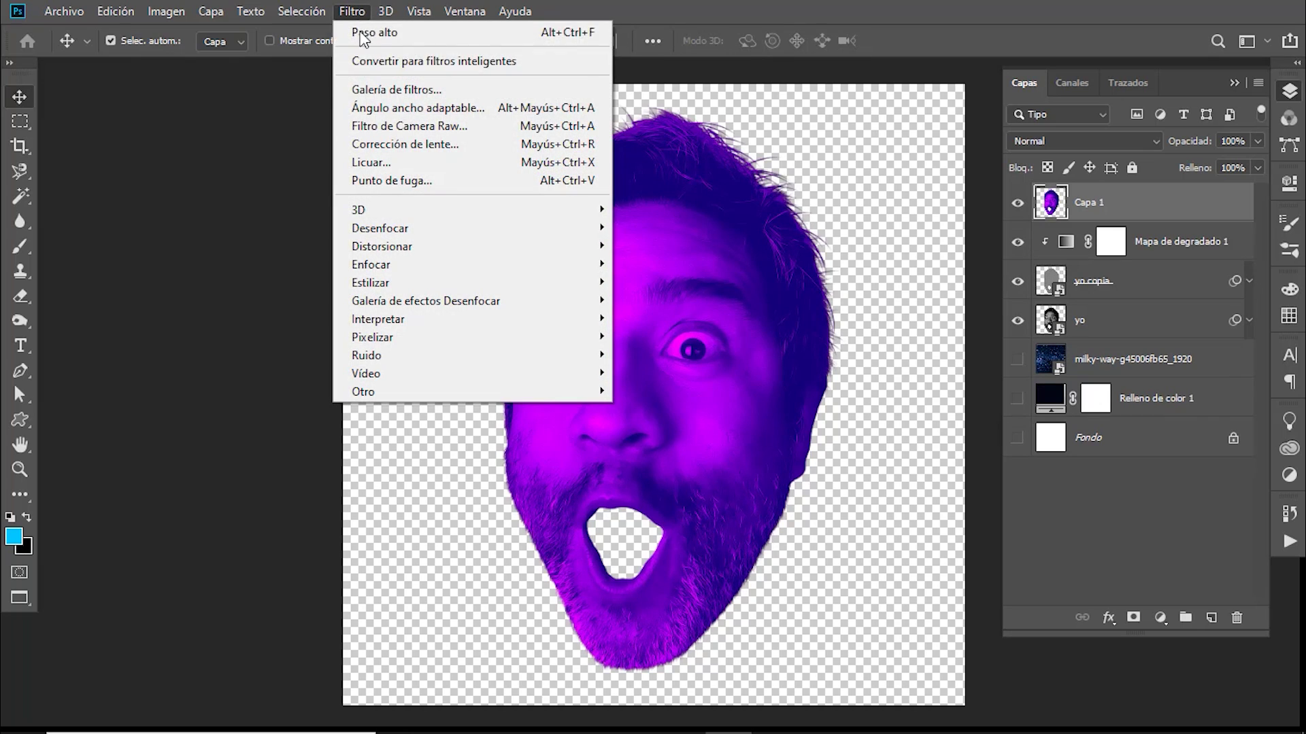
click(369, 130)
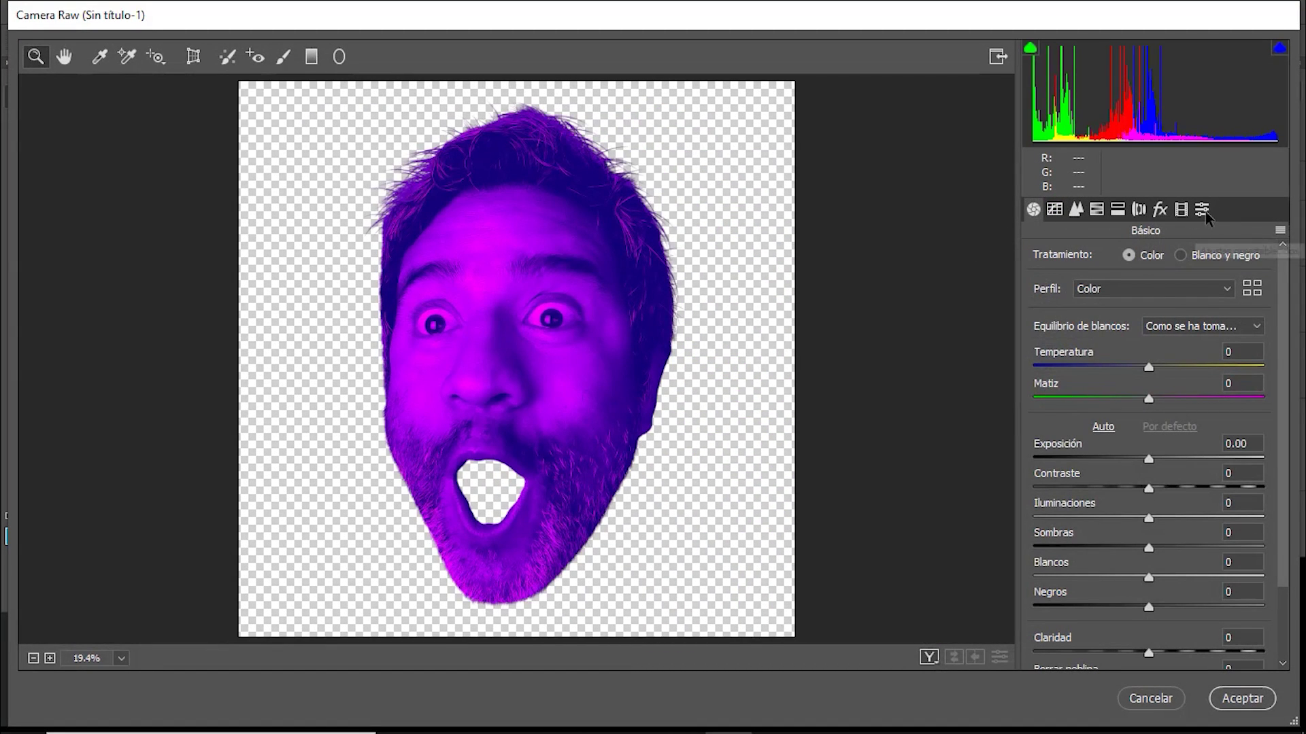
click(1202, 209)
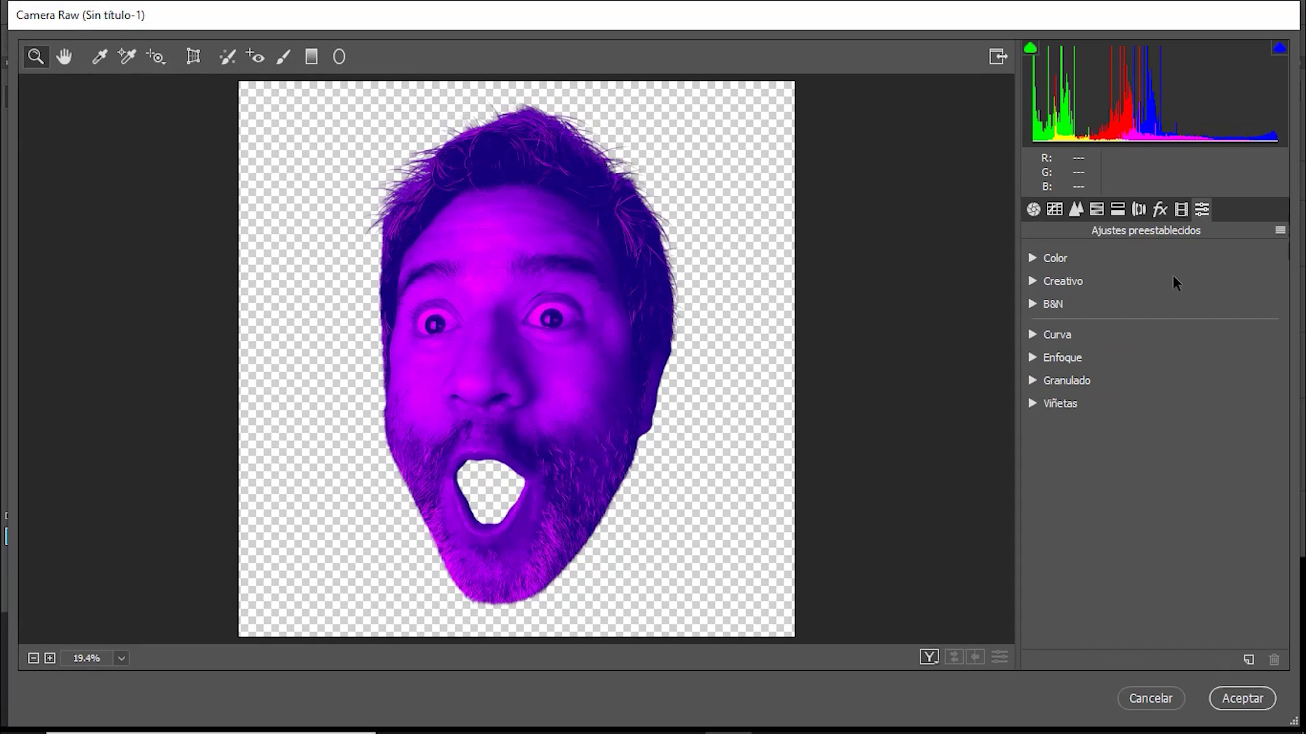
click(1033, 304)
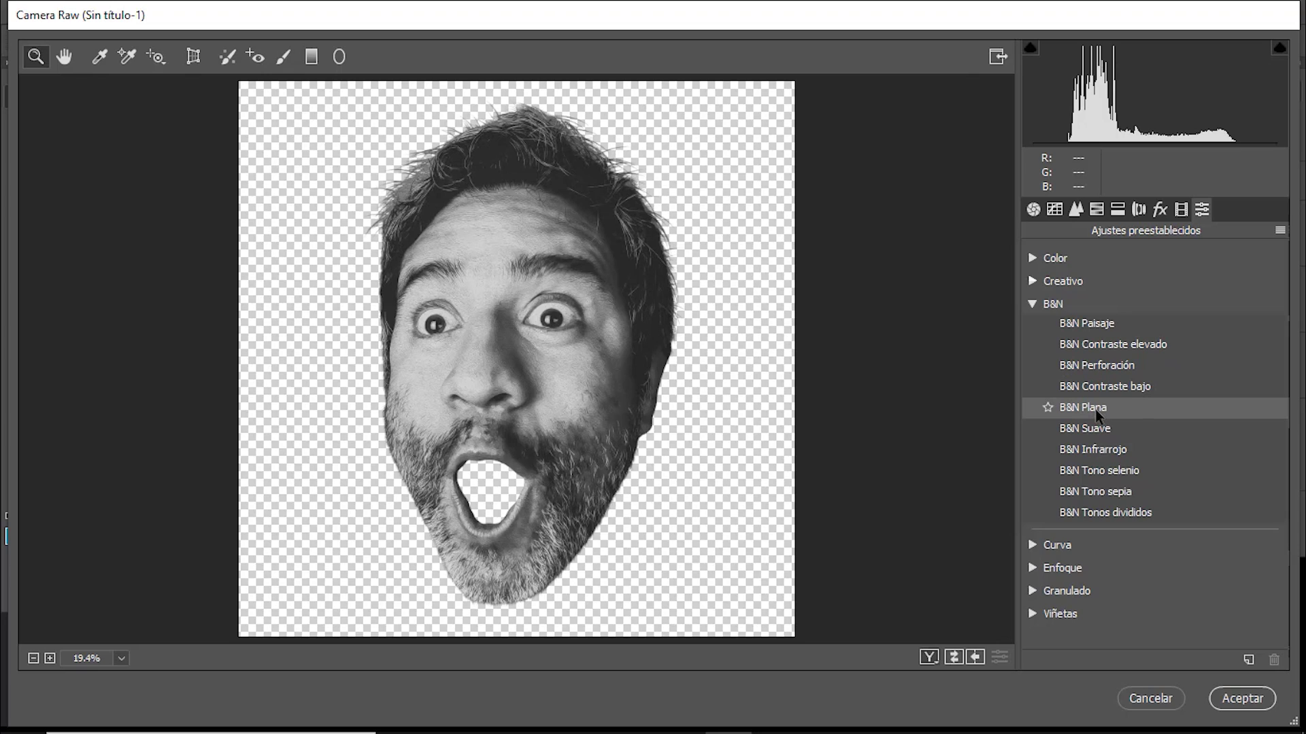
click(1096, 413)
click(1122, 409)
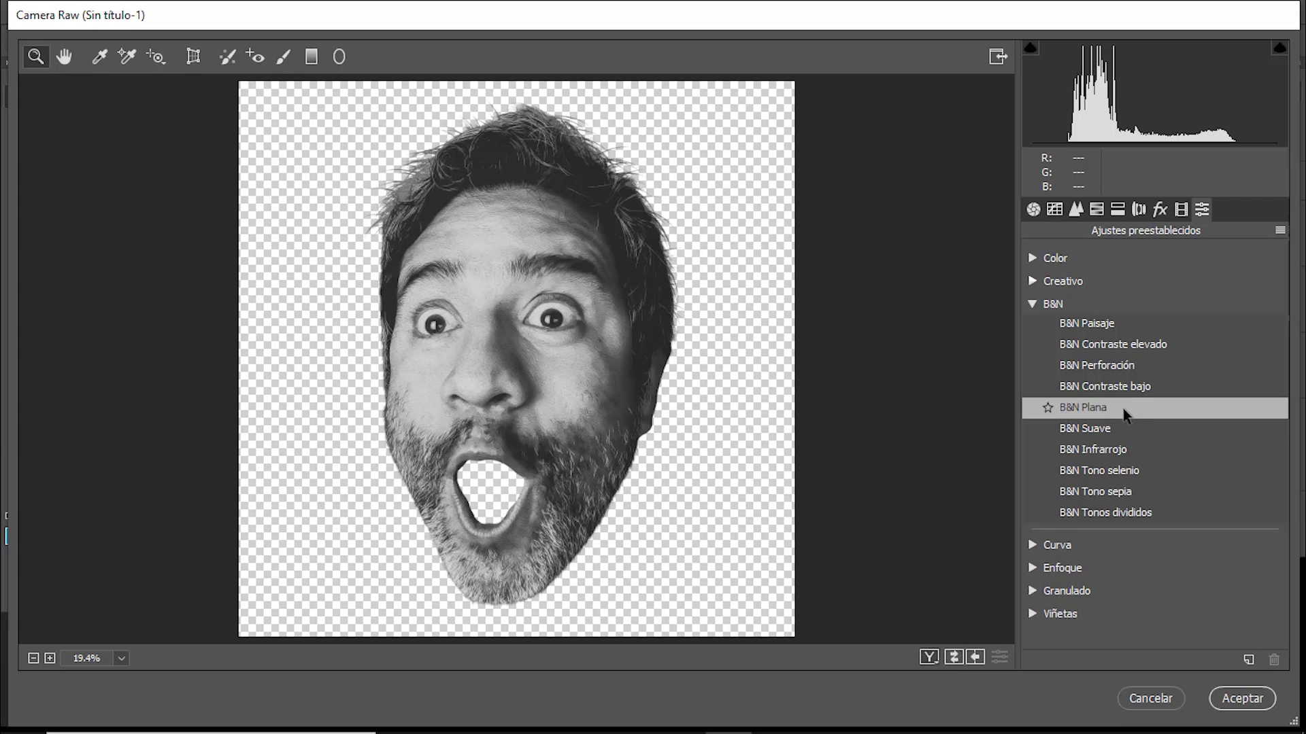
click(1242, 698)
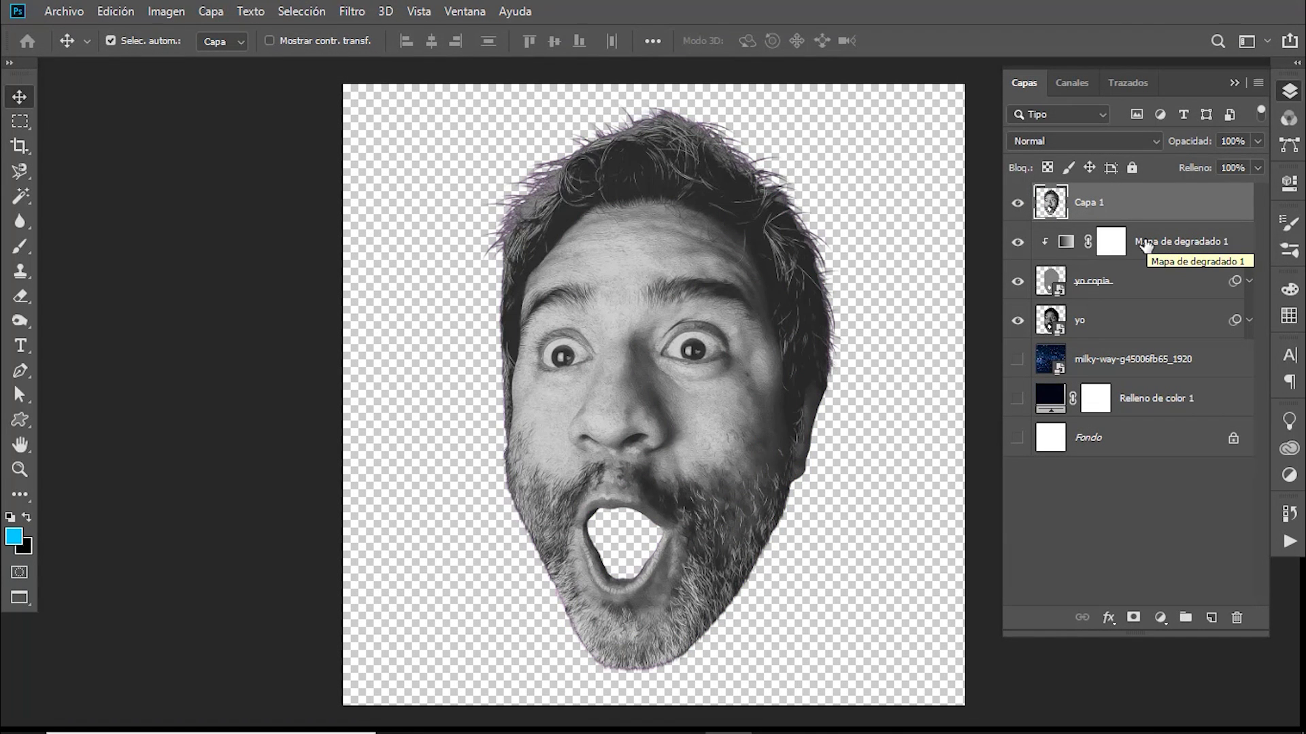
Step: Move the gradient map above Capa 1, clip it, and show the starry background again
drag(1146, 243, 1130, 195)
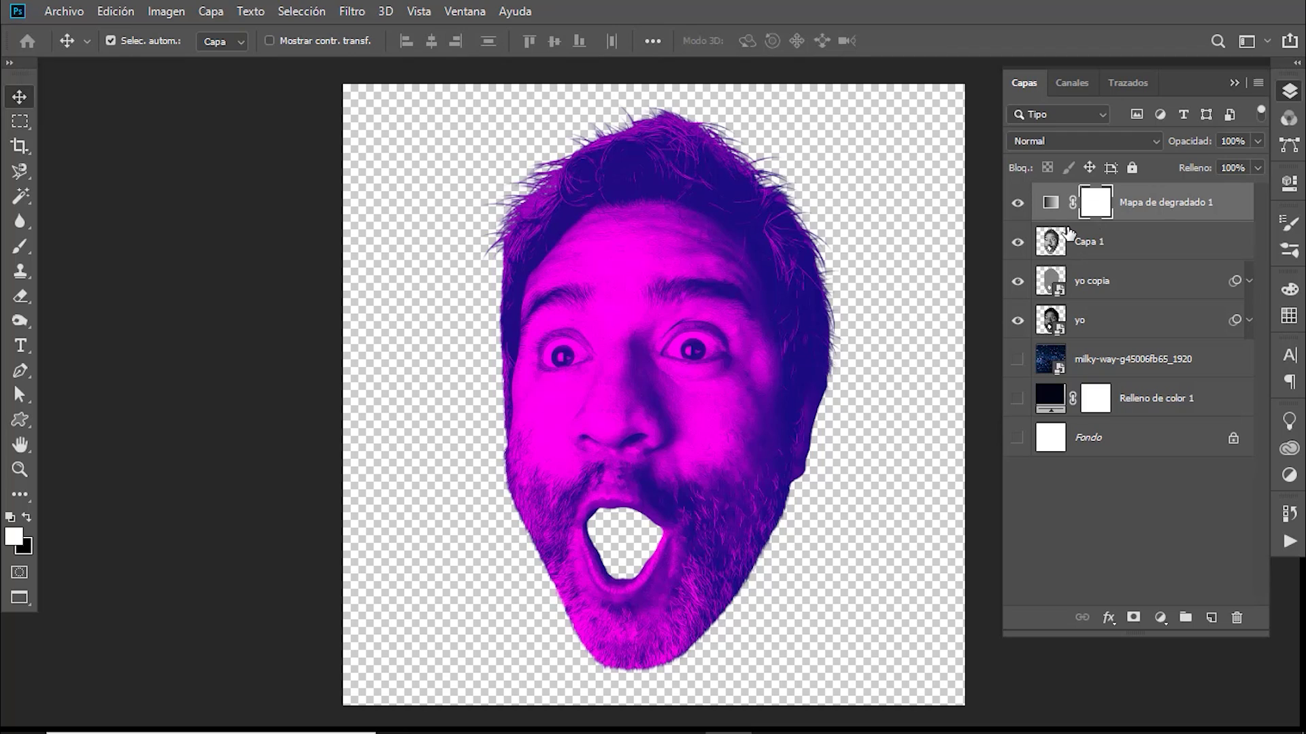
key(alt)
alt+click(1067, 225)
drag(1017, 359, 1017, 401)
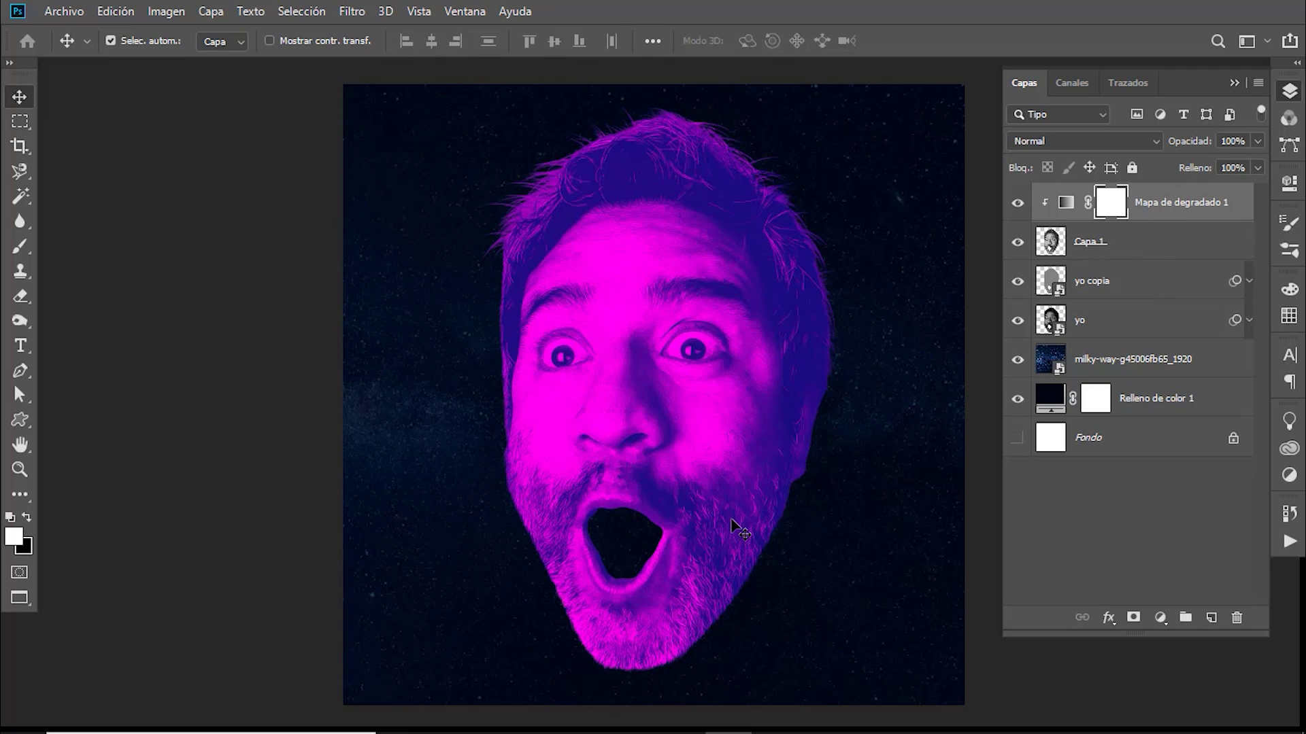
Step: Set the gradient map to 40% opacity and add a new empty layer to name ojos
click(1229, 140)
click(1151, 210)
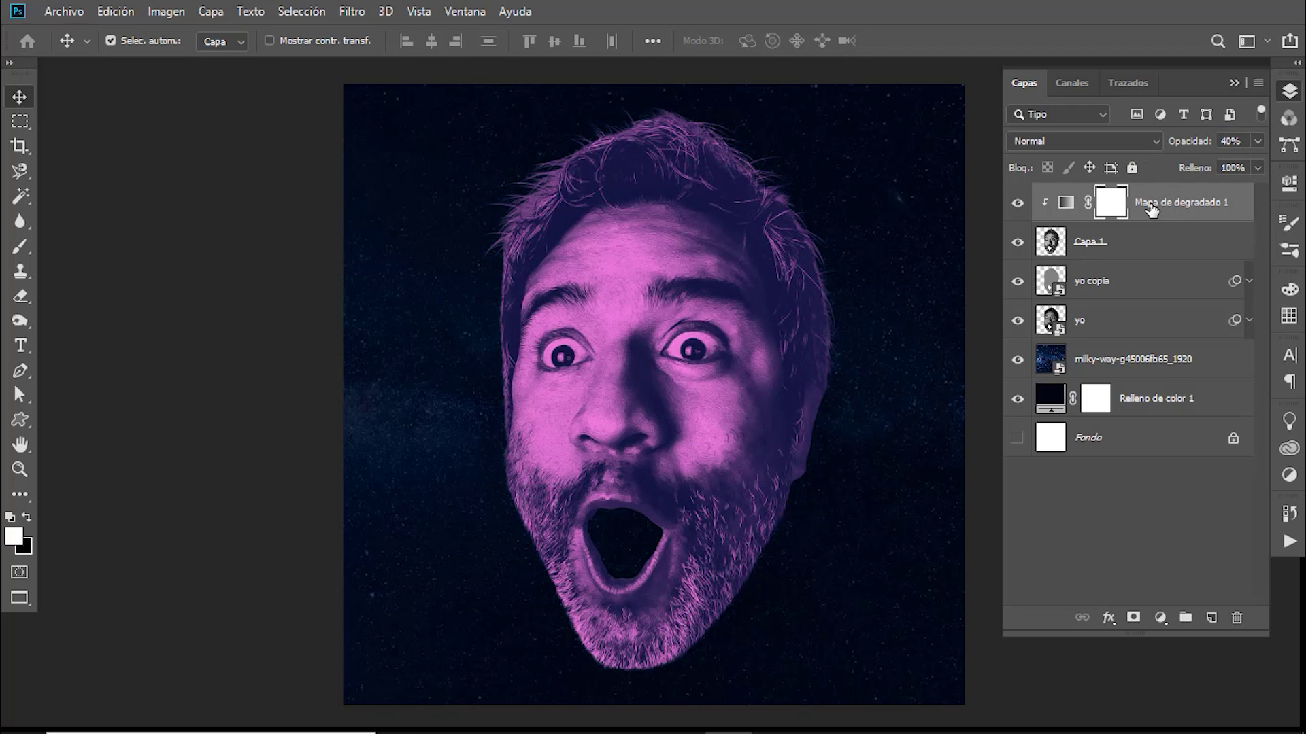
click(1212, 618)
double_click(1084, 204)
Step: Name the new layer ojos, make Capa 1 active, and pick the Quick Selection tool
text(ojos)
key(Return)
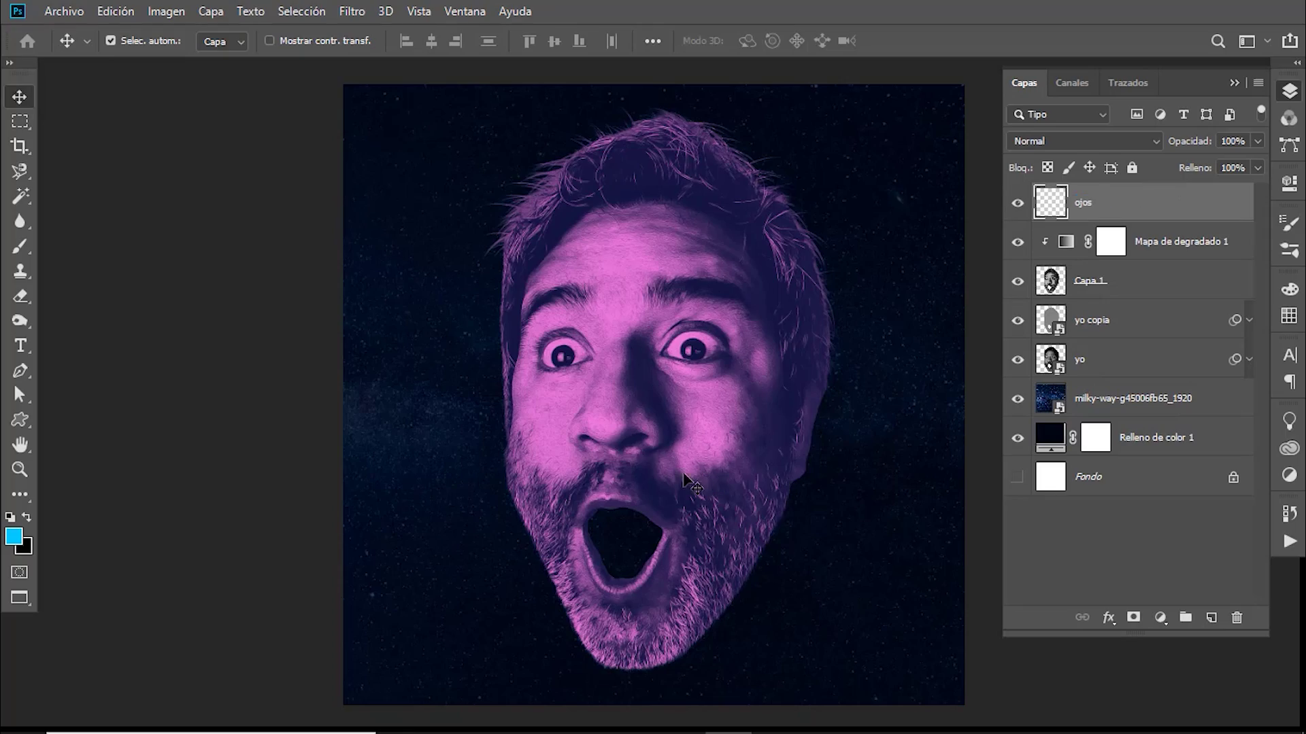
drag(639, 337, 716, 354)
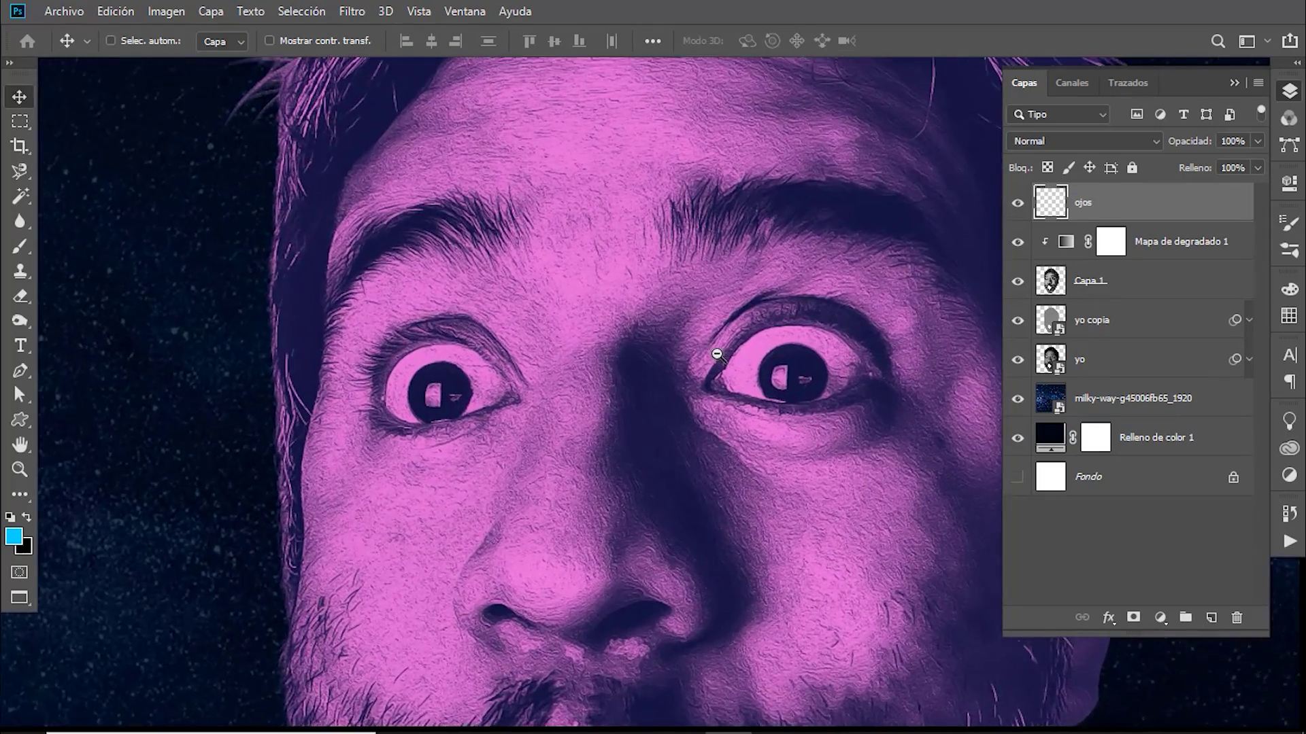
ctrl+alt+click(716, 353)
ctrl+alt+click(691, 338)
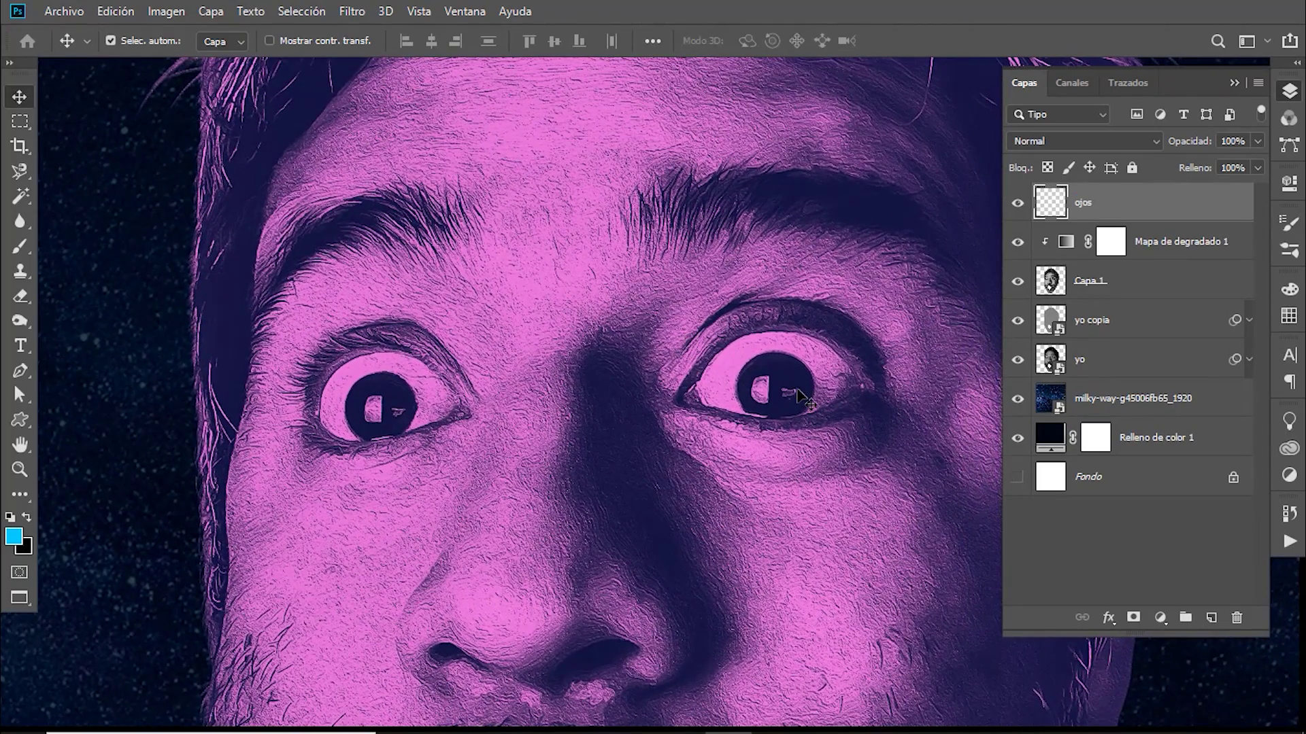
click(1140, 286)
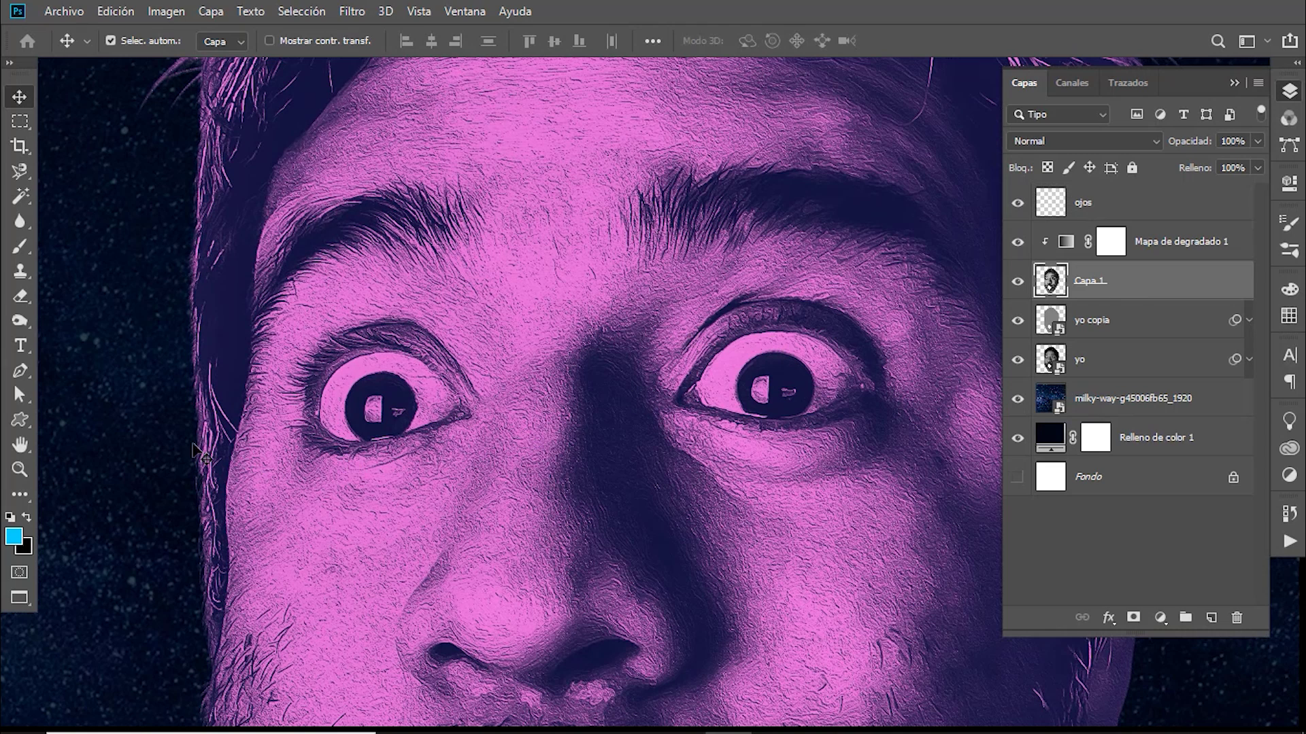
click(20, 197)
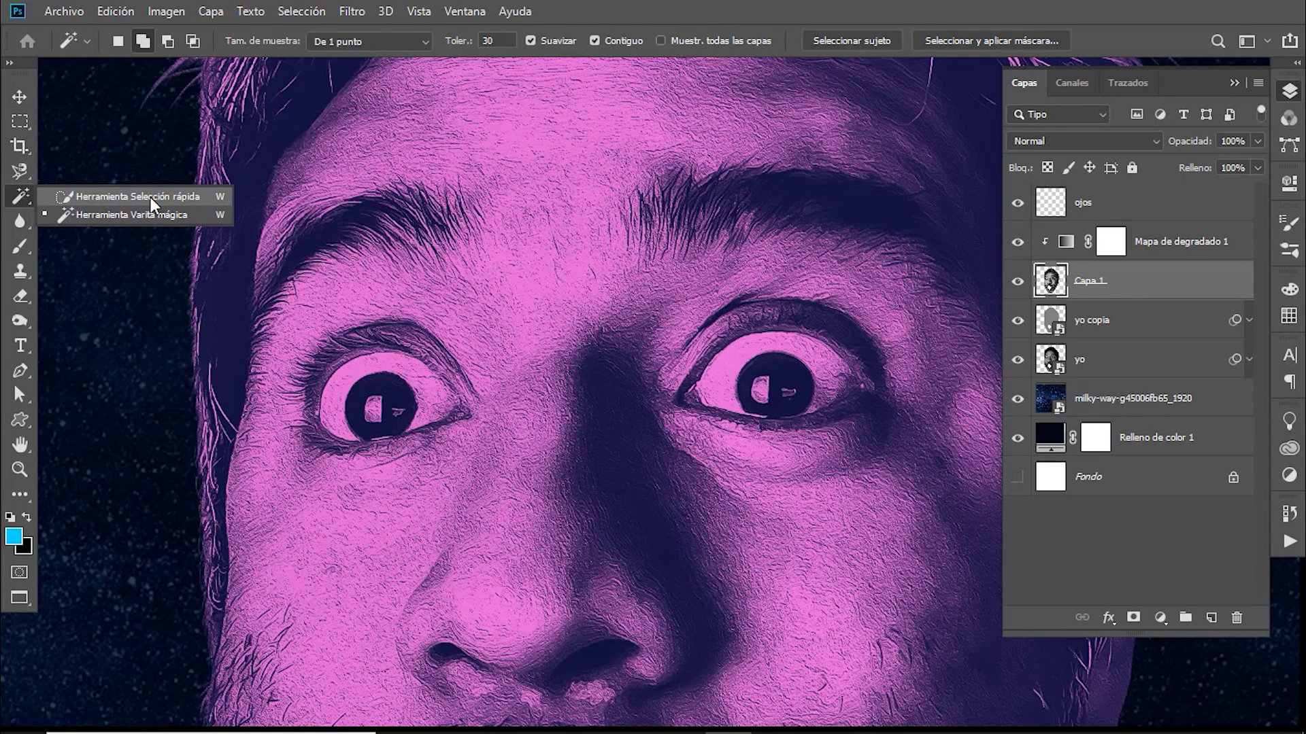
click(150, 197)
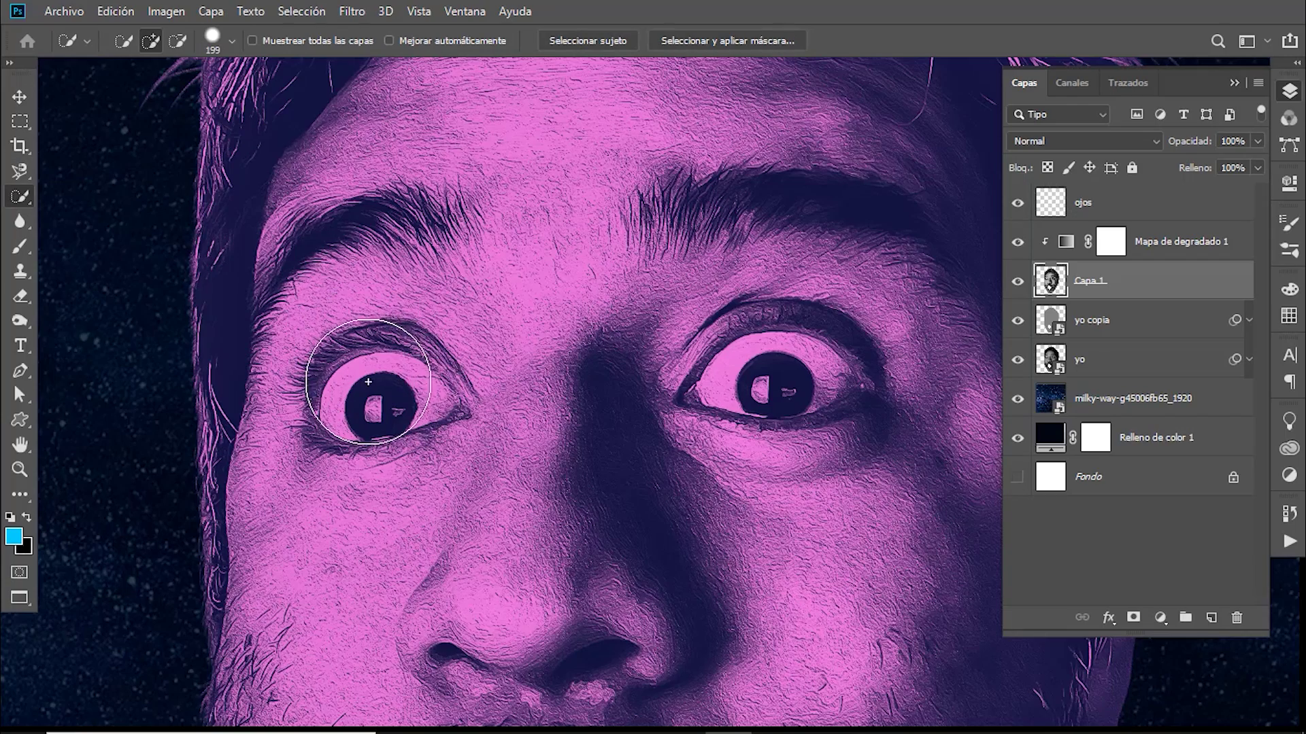
Step: Set the brush to 62 px and paint a selection over both eyes
alt+right_click(528, 367)
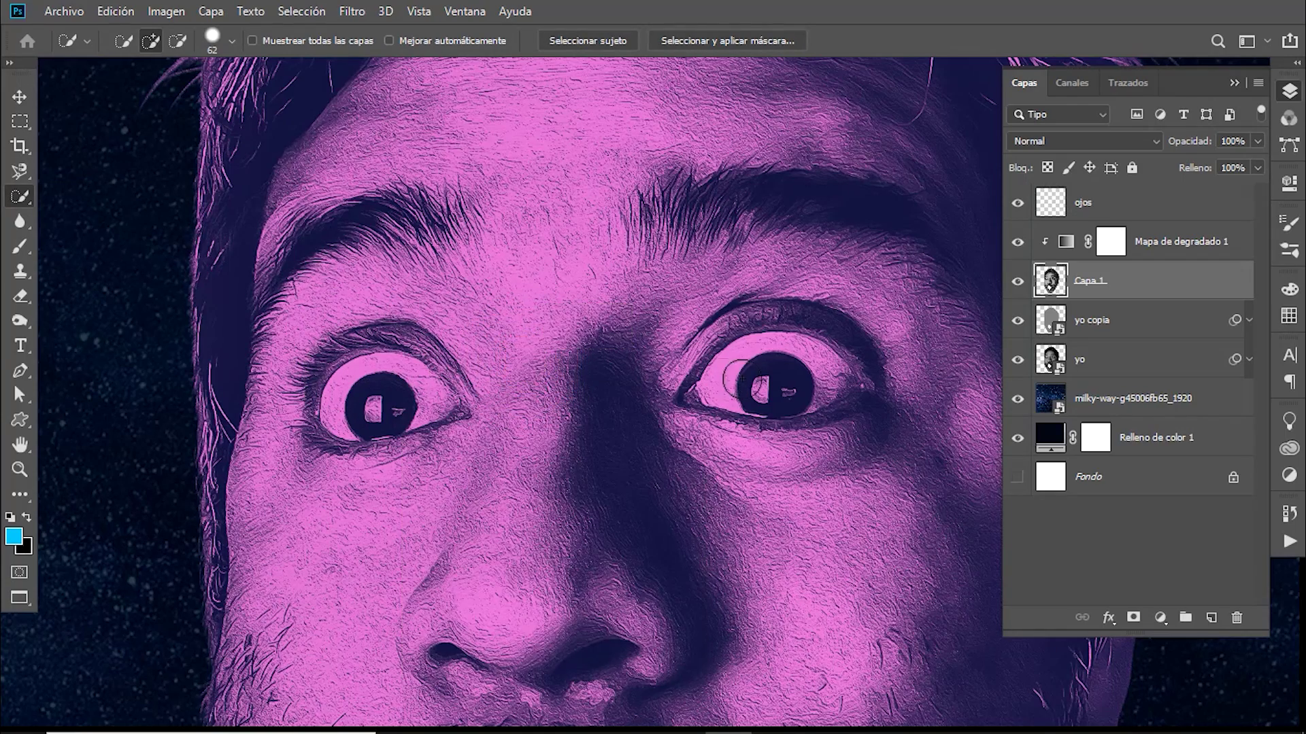
scroll(816, 391, up, 2)
scroll(796, 408, up, 3)
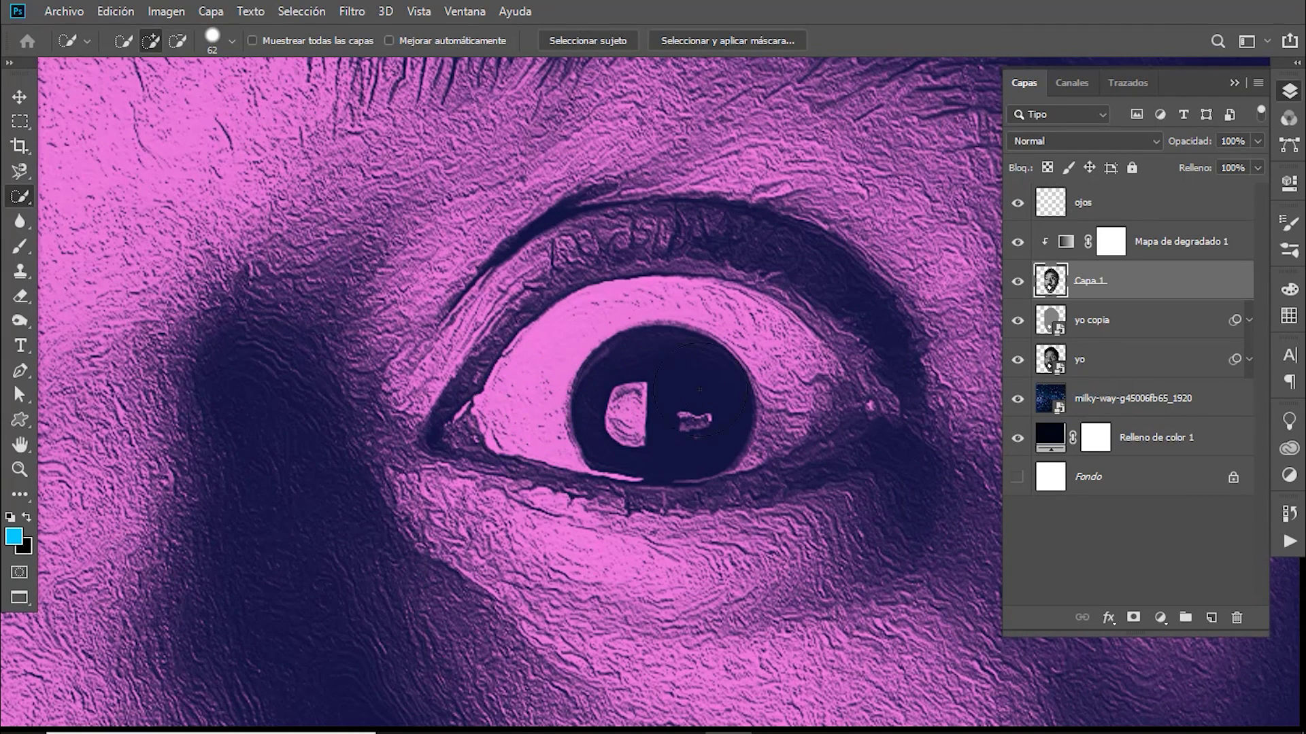
drag(845, 407, 725, 430)
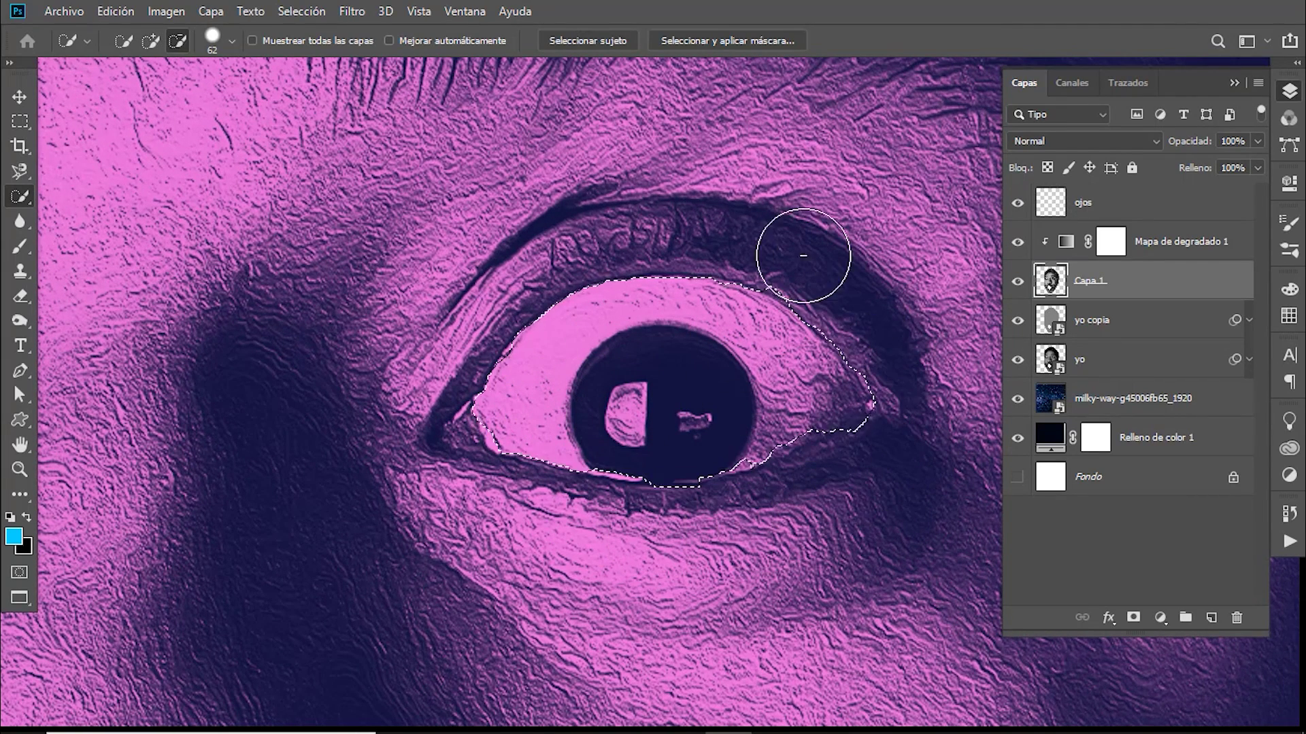
drag(544, 440, 534, 381)
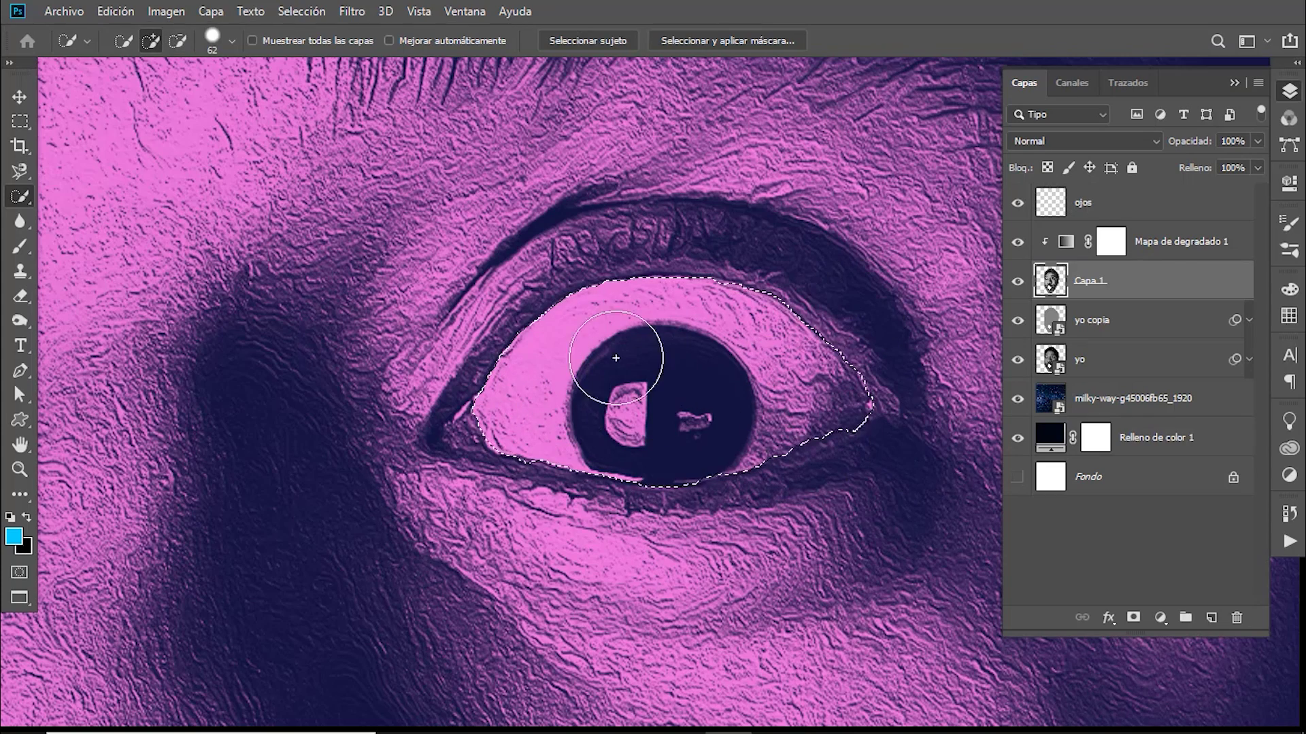
mouse_move(364, 417)
mouse_down()
mouse_move(724, 432)
mouse_move(608, 502)
mouse_up()
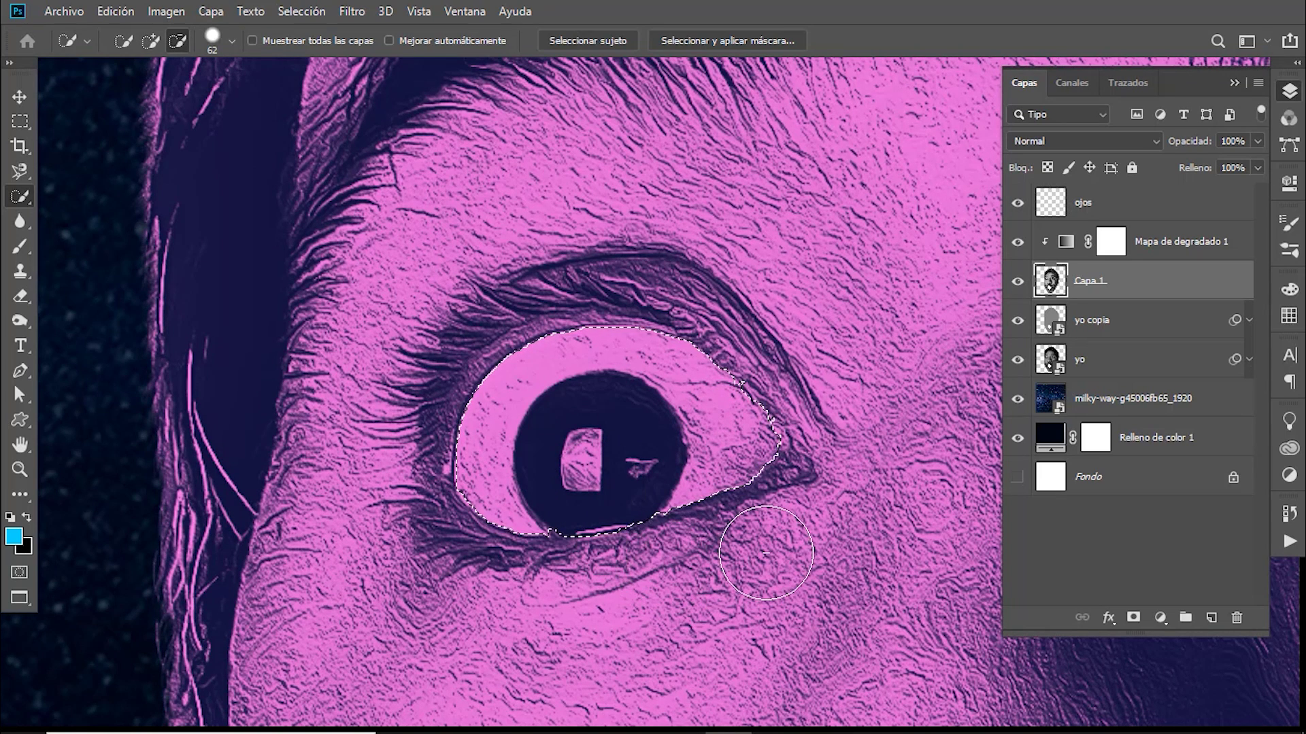
mouse_move(530, 558)
mouse_down()
mouse_move(410, 566)
mouse_move(443, 553)
mouse_move(544, 589)
mouse_move(773, 531)
mouse_up()
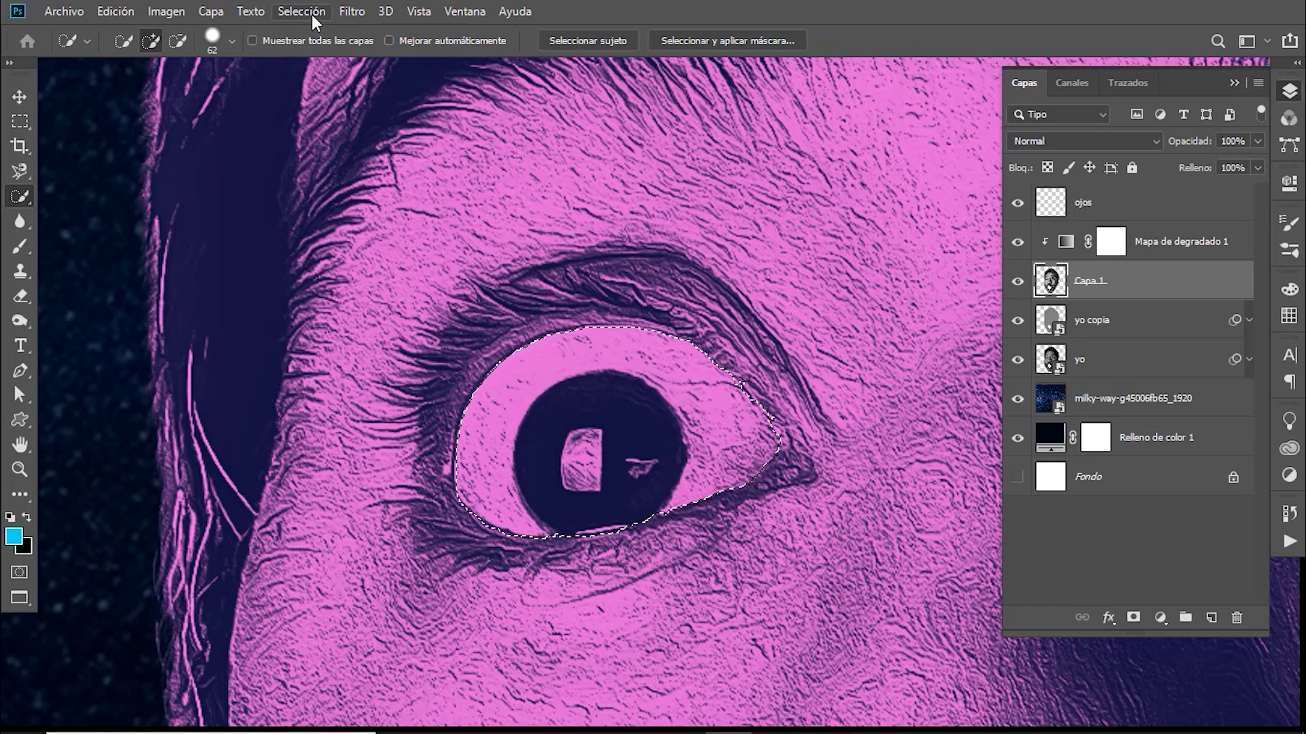
Step: Smooth the eye selection with a 10 px radius
click(311, 14)
mouse_move(315, 283)
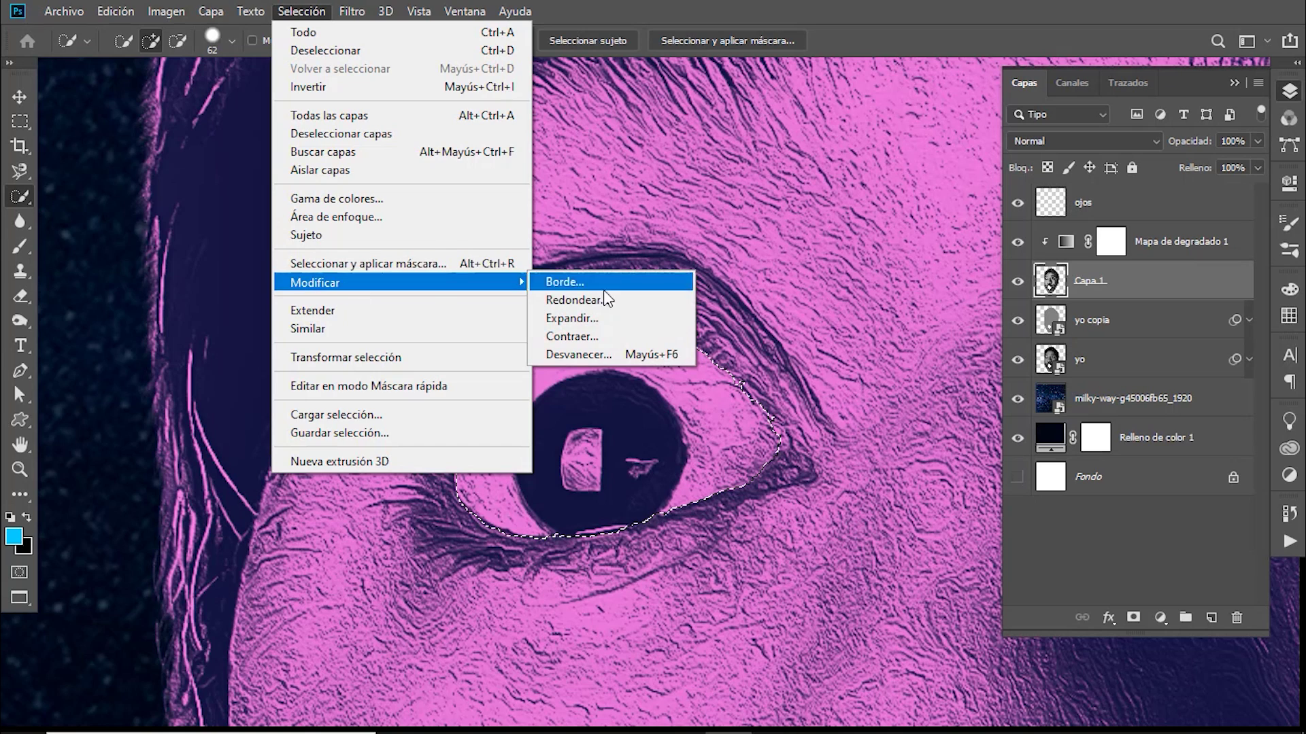
click(611, 303)
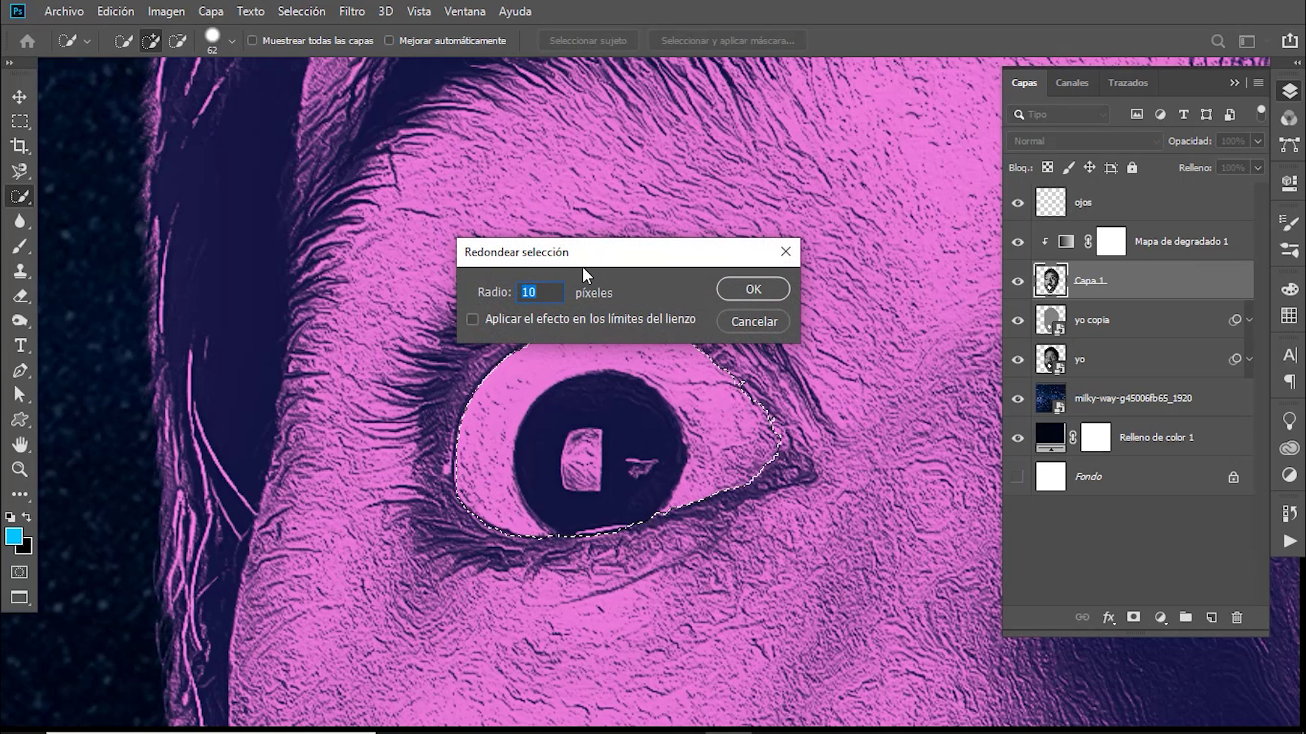
drag(582, 267, 577, 209)
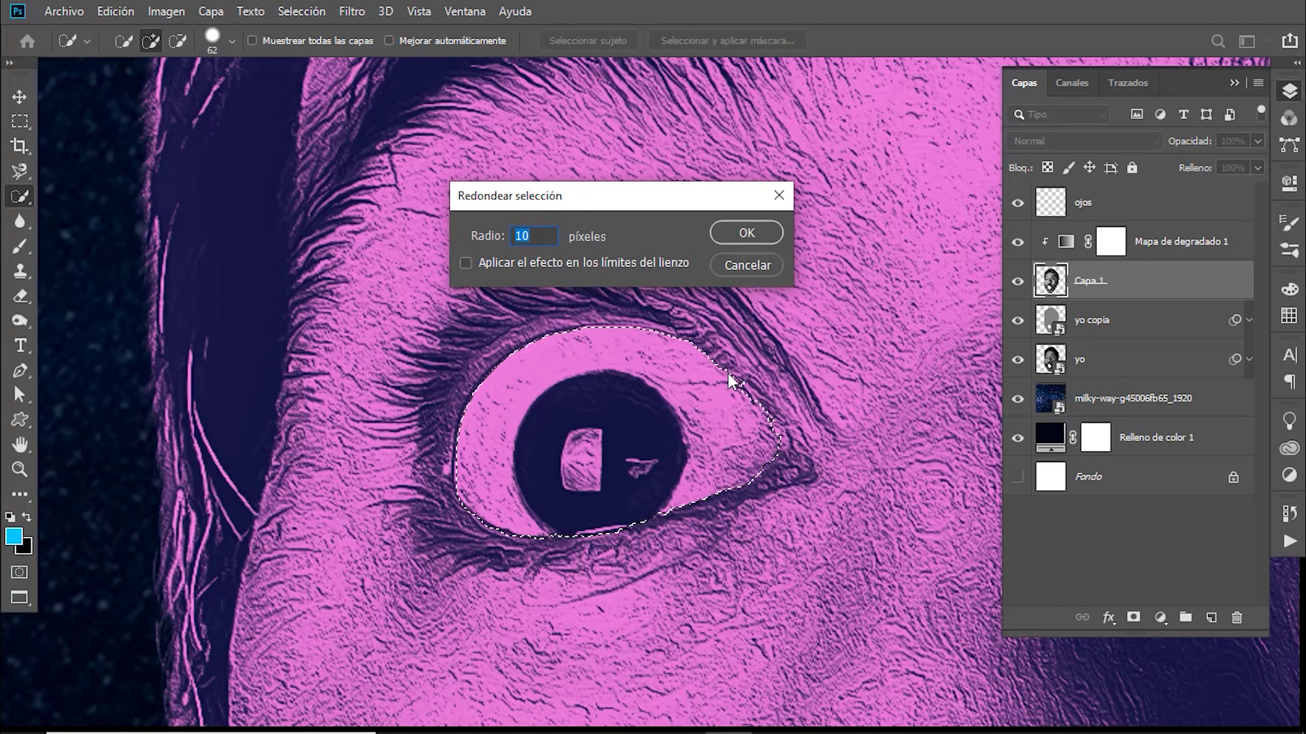
click(538, 236)
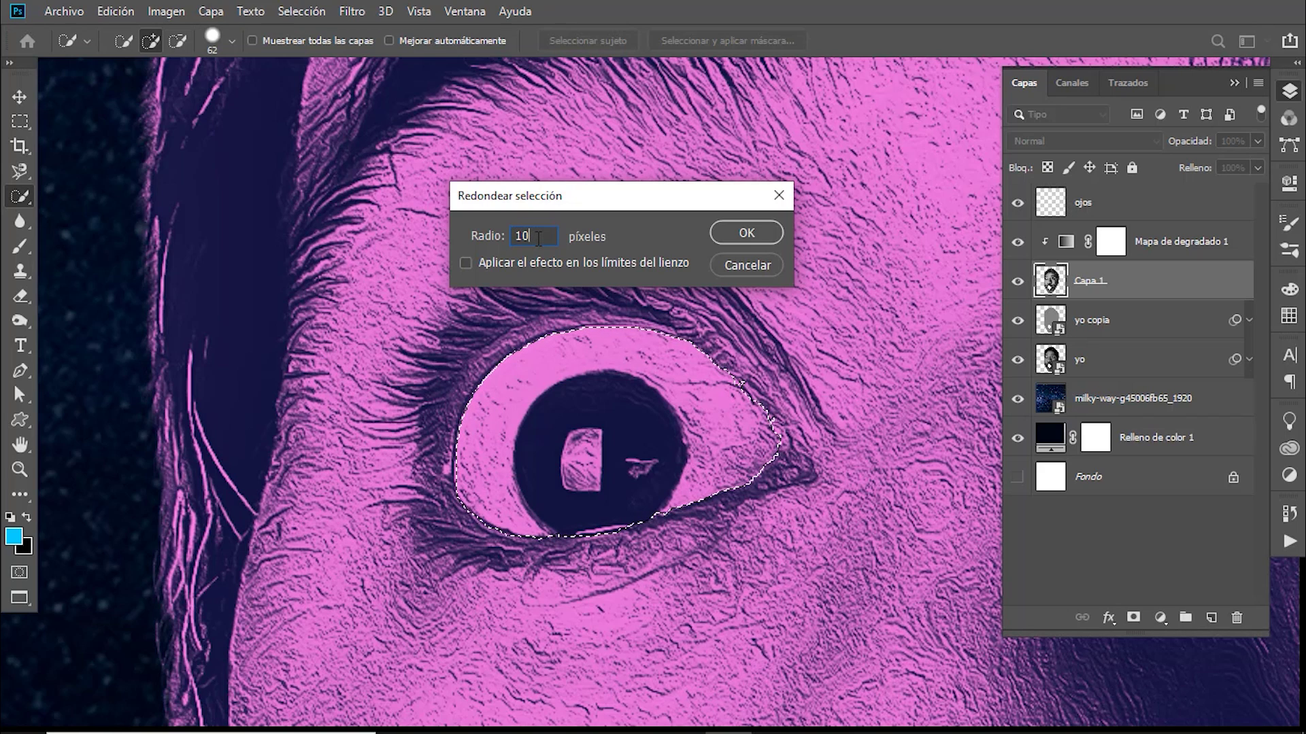
key(Return)
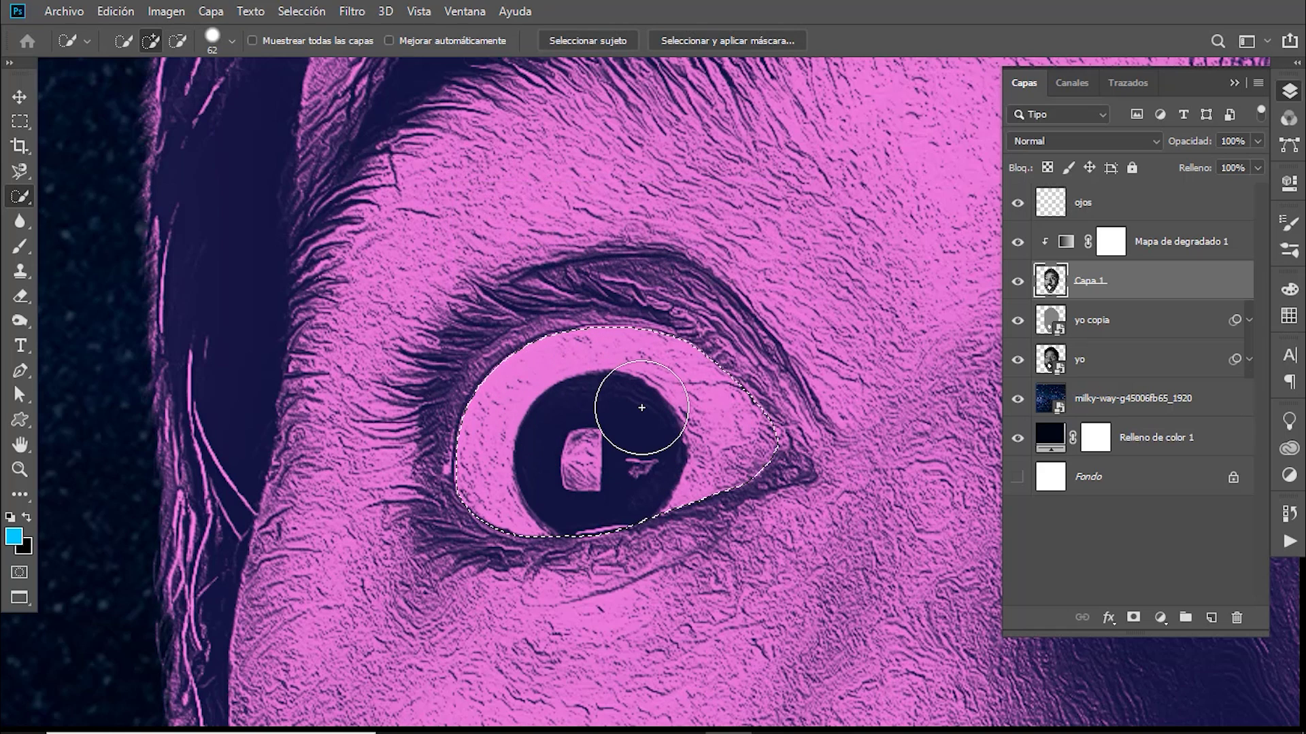
Step: Fill the eye selection with white on the ojos layer, then deselect
click(1121, 208)
key(d)
key(x)
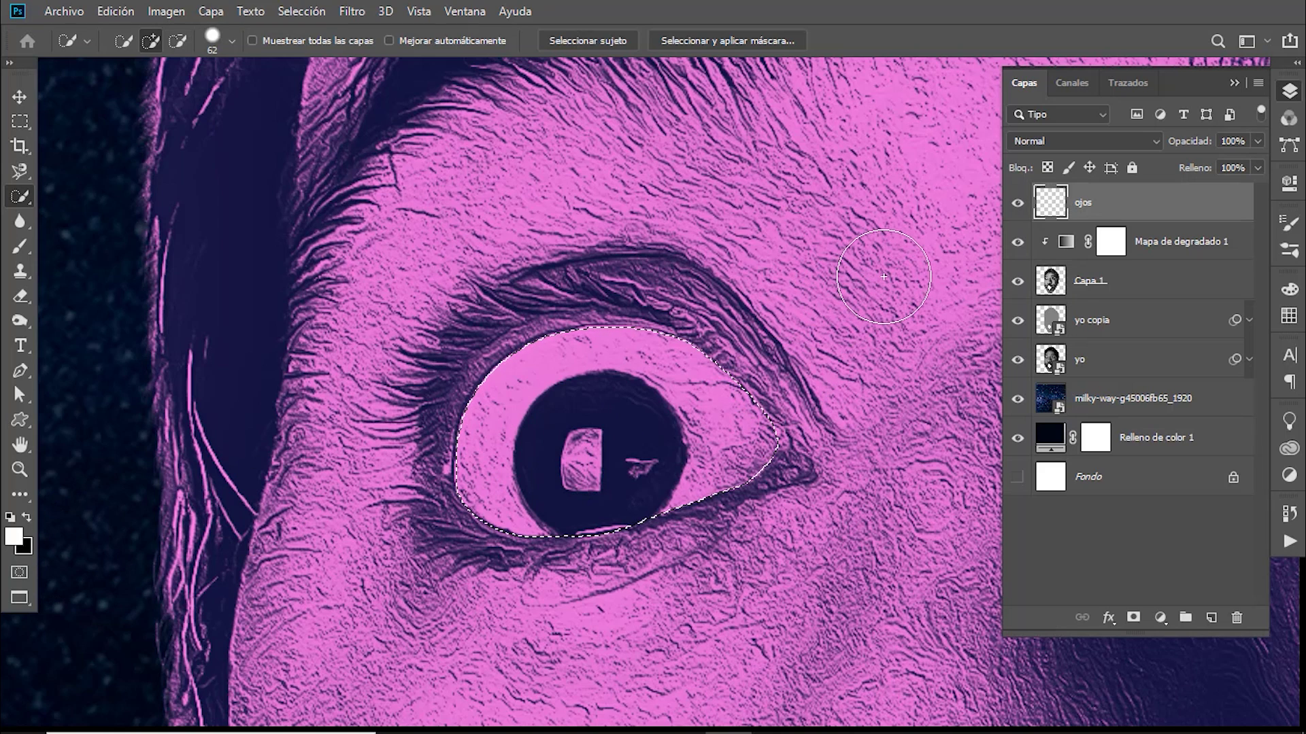
key(alt+BackSpace)
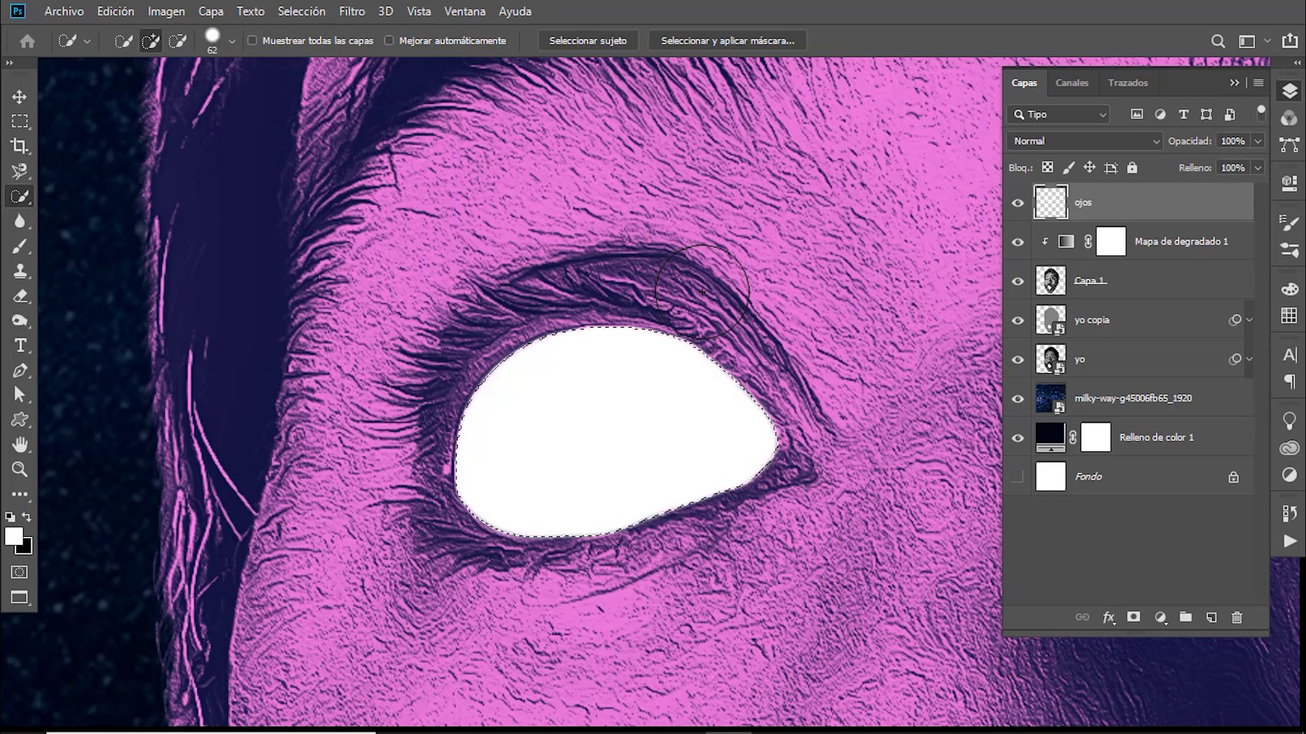
scroll(824, 423, down, 3)
scroll(786, 417, up, 2)
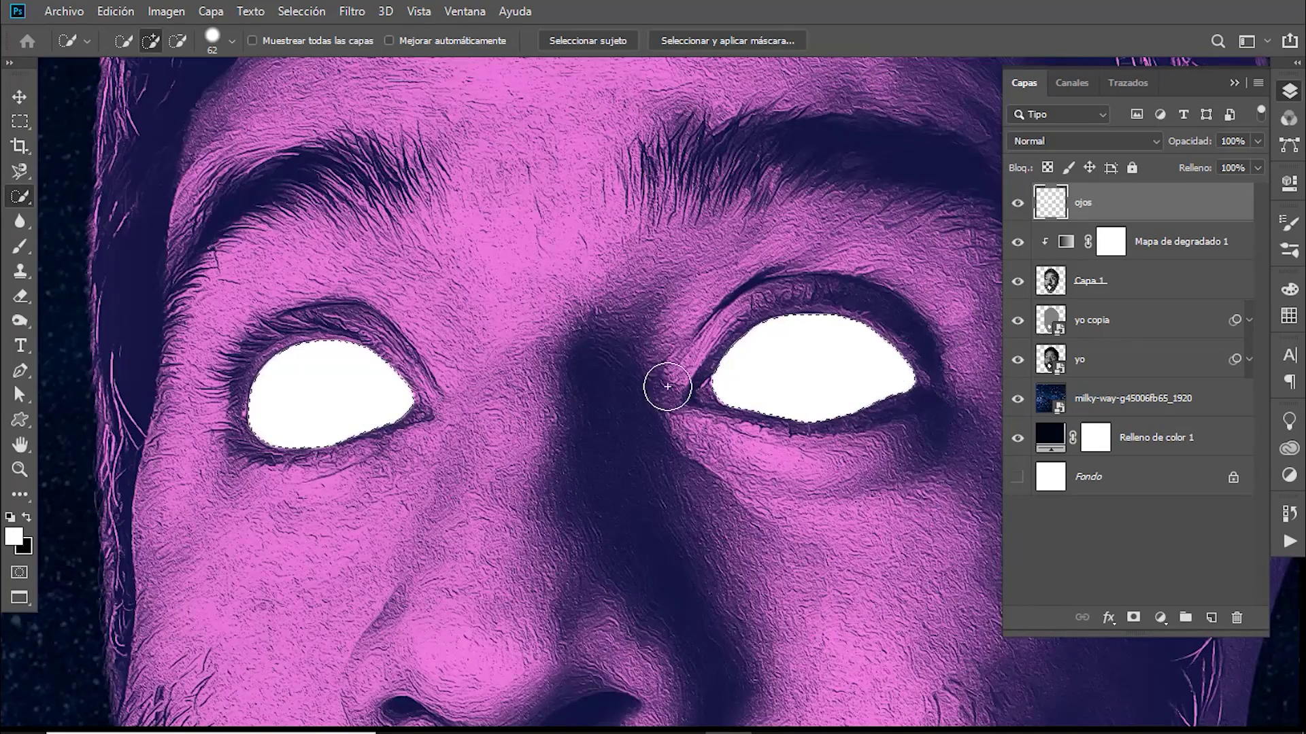
key(ctrl+d)
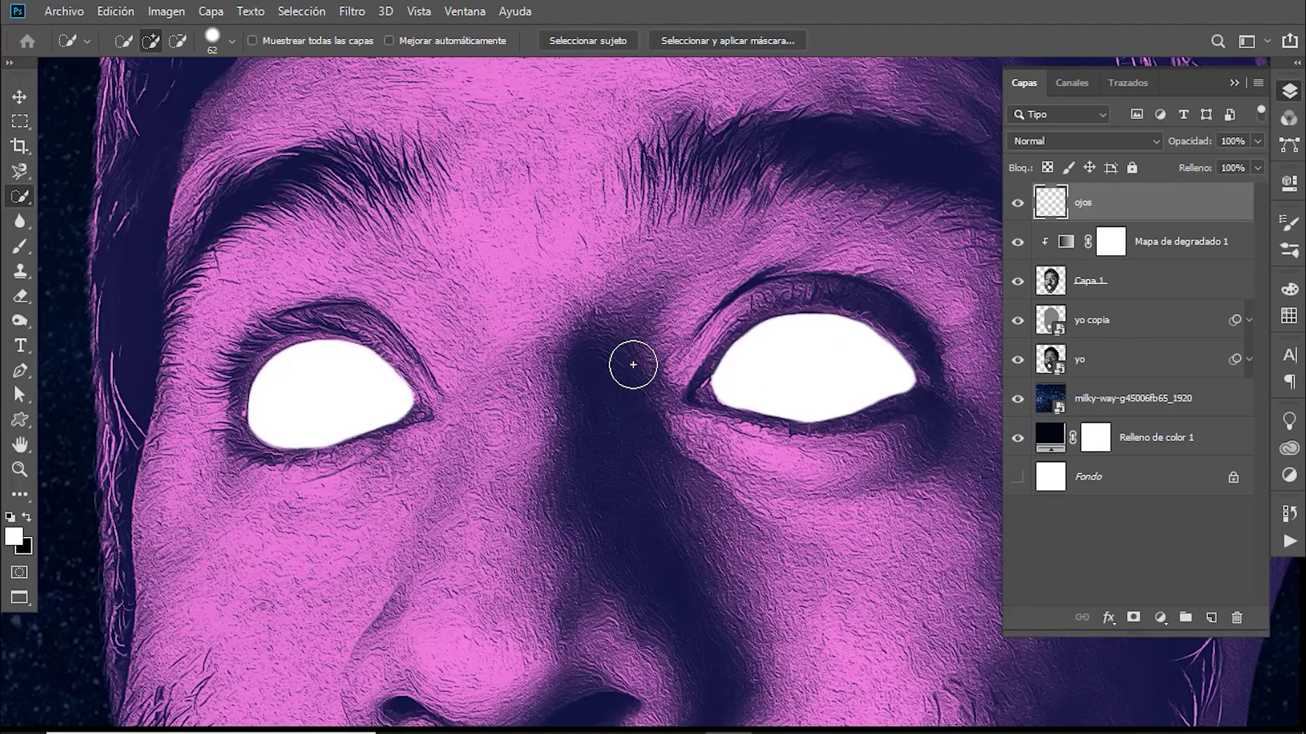
key(v)
scroll(866, 458, down, 2)
scroll(885, 525, down, 1)
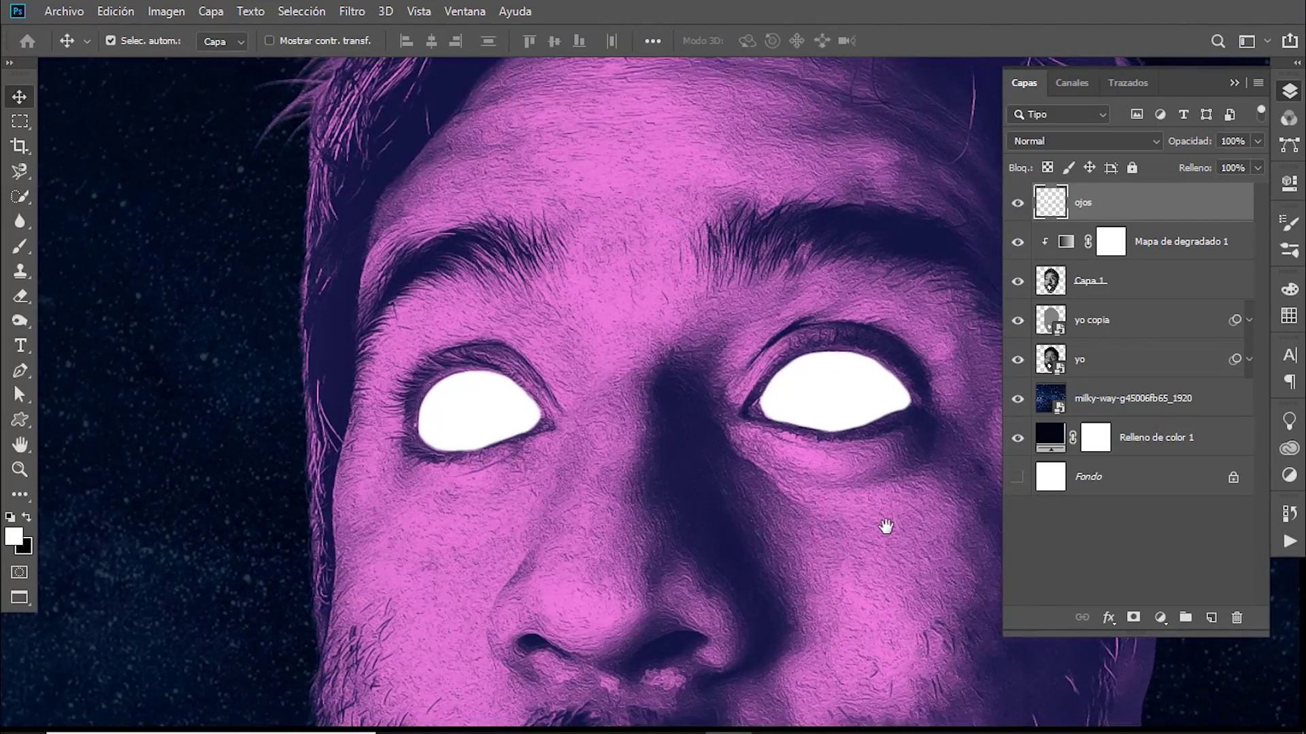
mouse_move(885, 526)
mouse_down()
mouse_move(714, 431)
mouse_move(663, 427)
mouse_up()
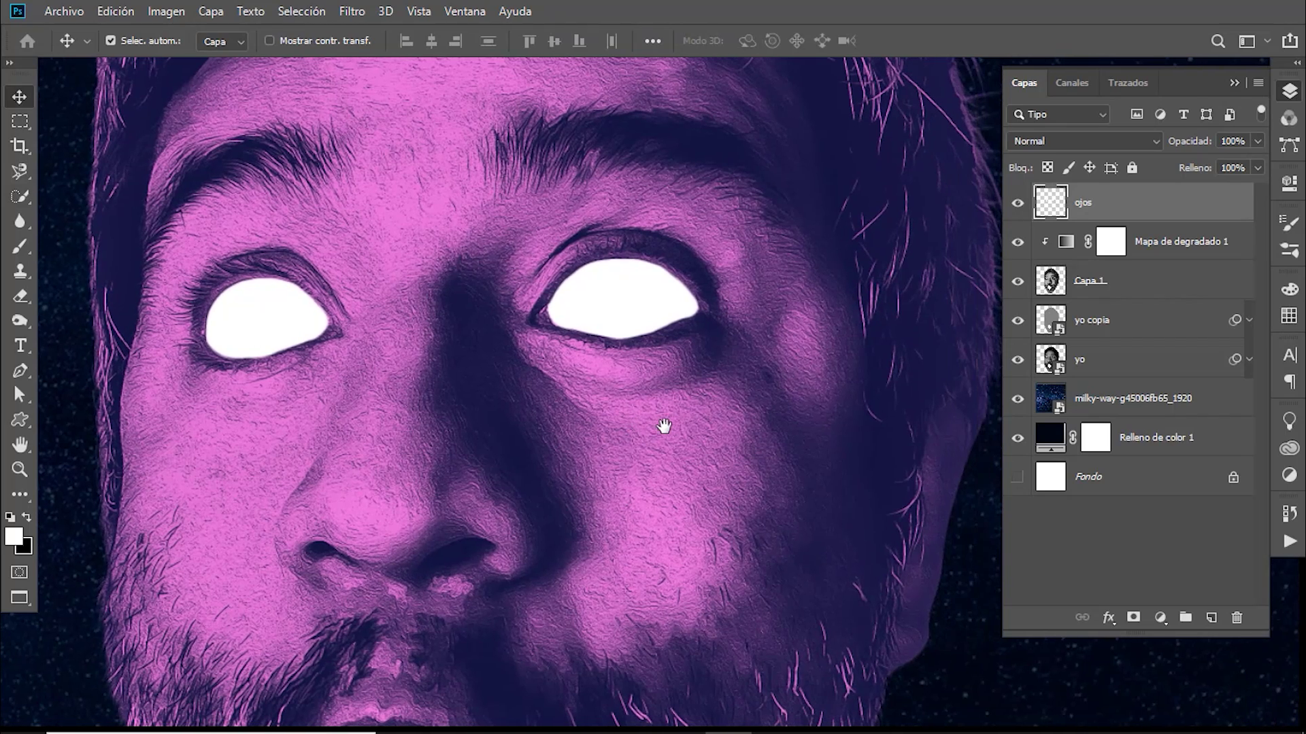
Step: Give ojos a cyan Outer Glow at 70% opacity
double_click(1156, 204)
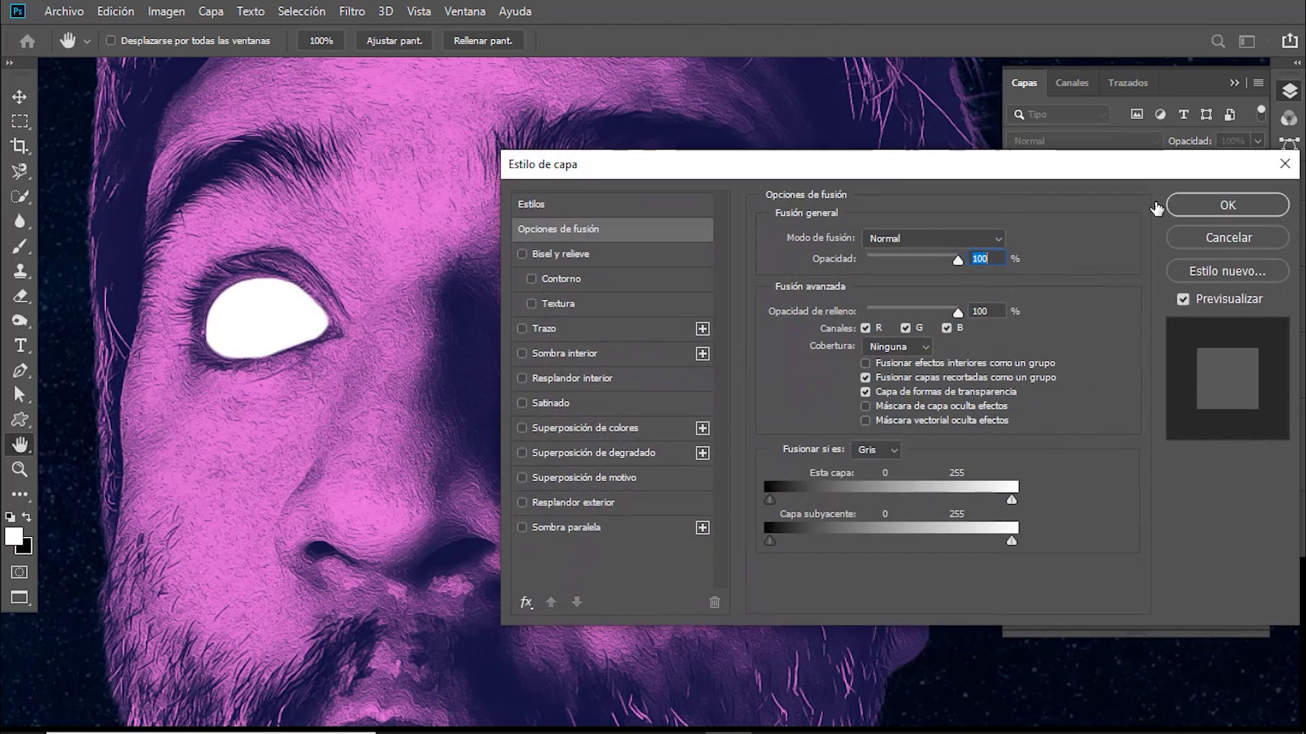
drag(830, 168, 1047, 183)
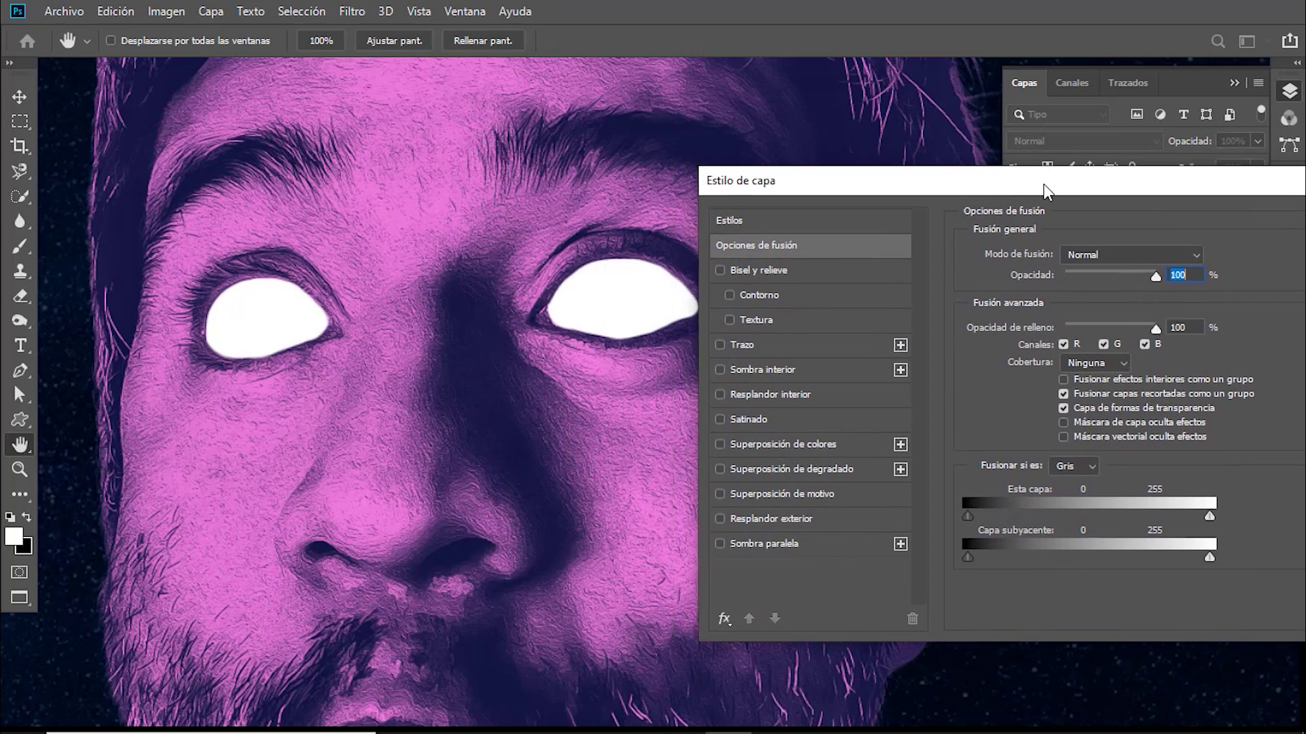
click(792, 519)
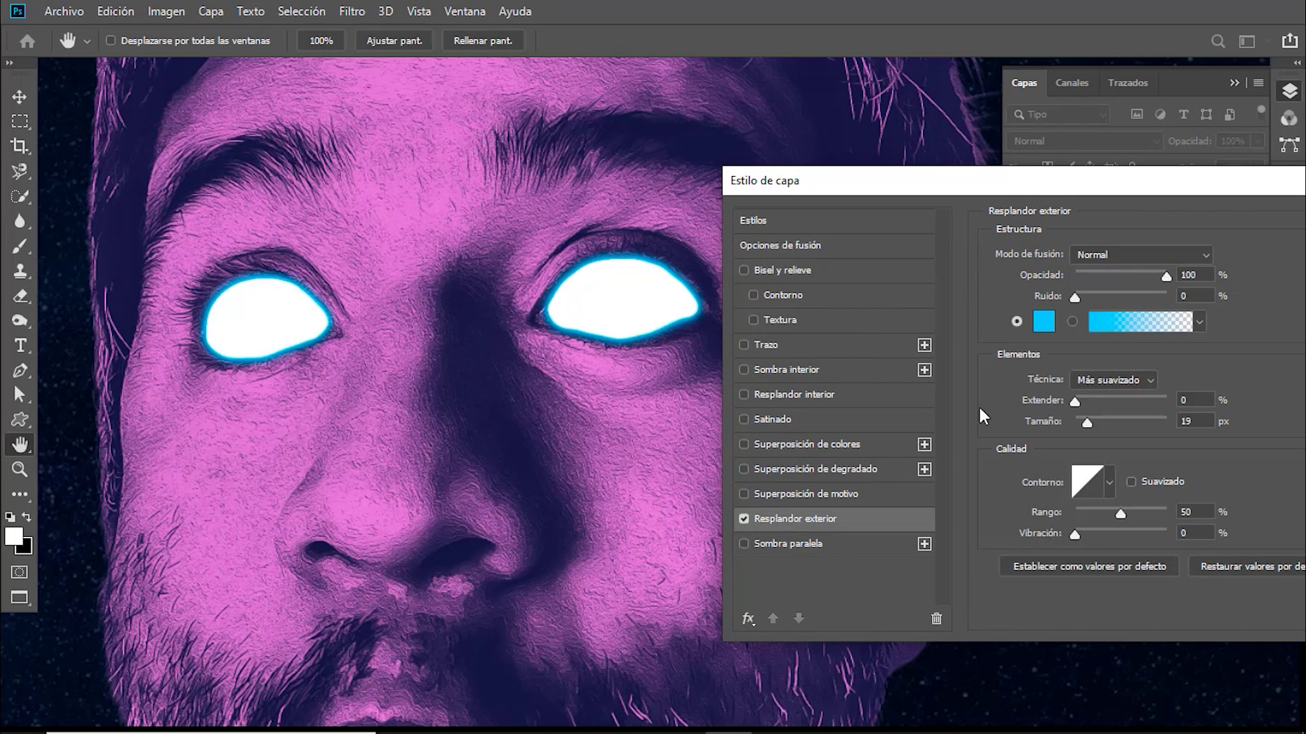
click(1043, 322)
drag(1068, 611, 1043, 609)
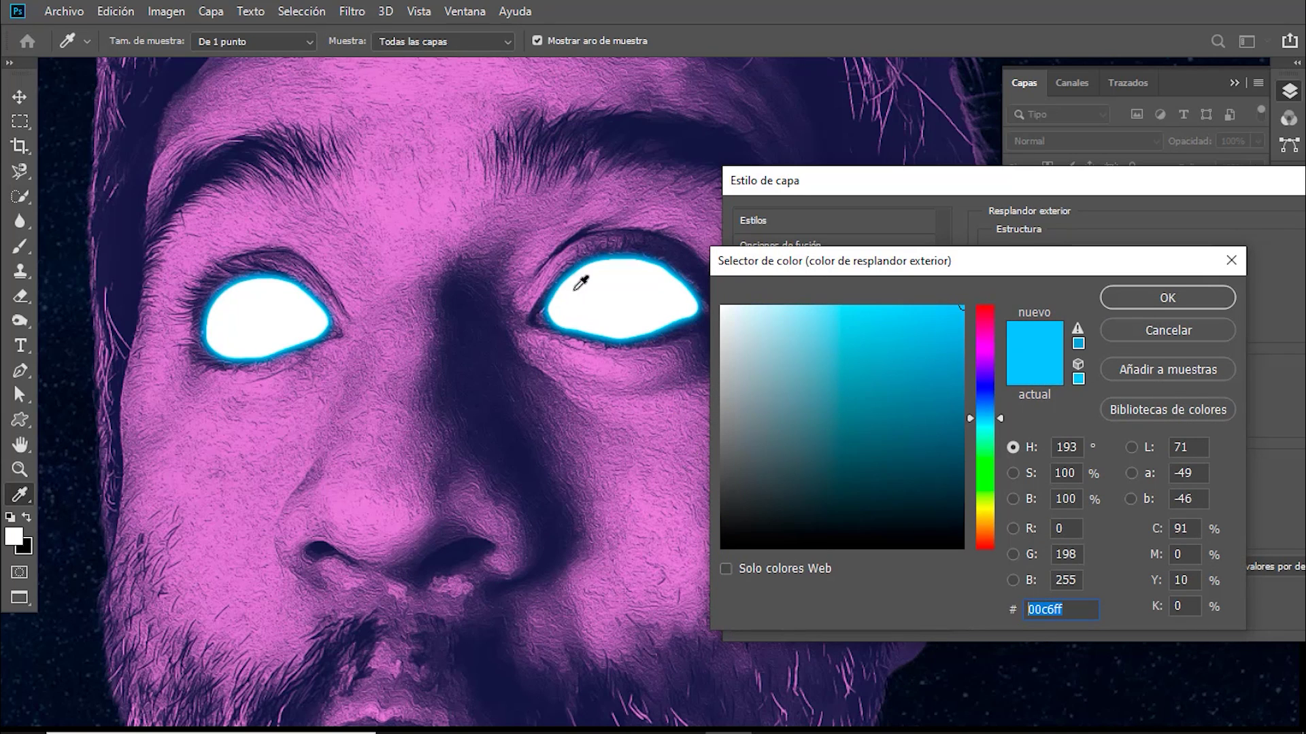
click(1114, 304)
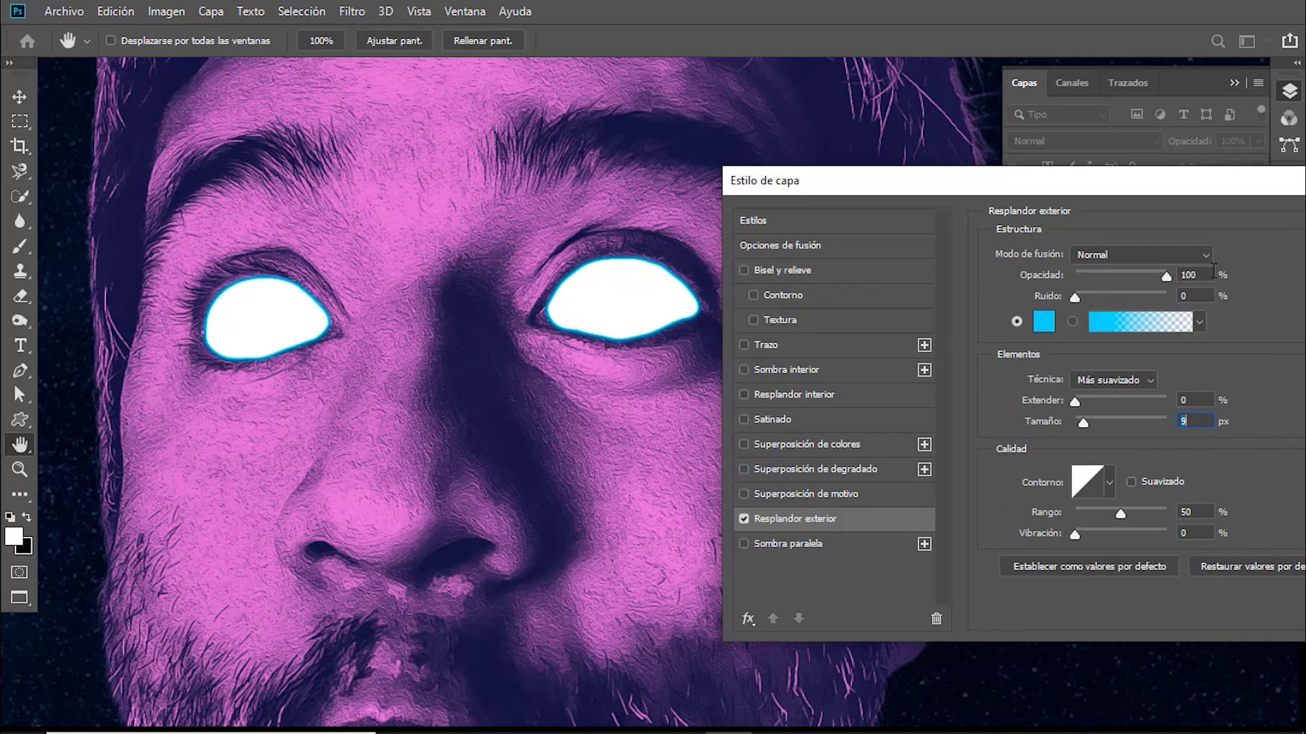
click(1180, 270)
text(70)
text(0)
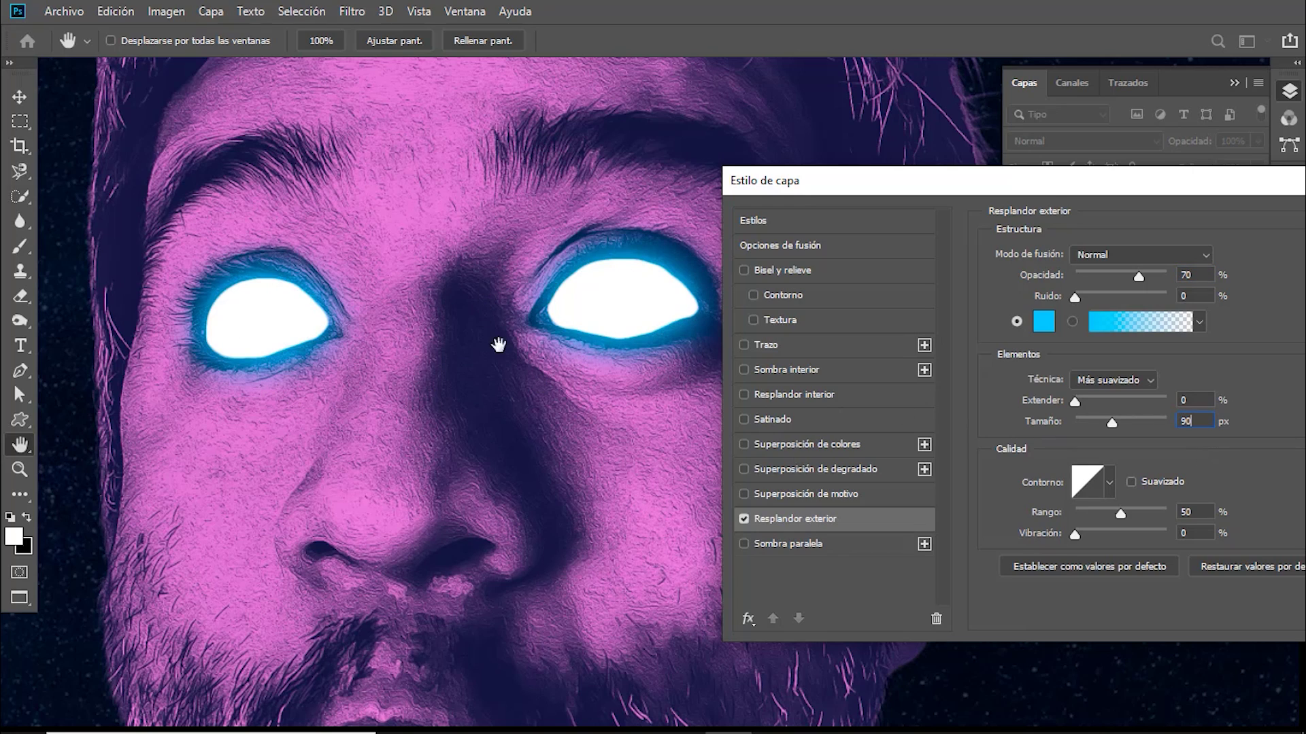
Step: Add a Drop Shadow to the eyes and apply the layer style
click(813, 544)
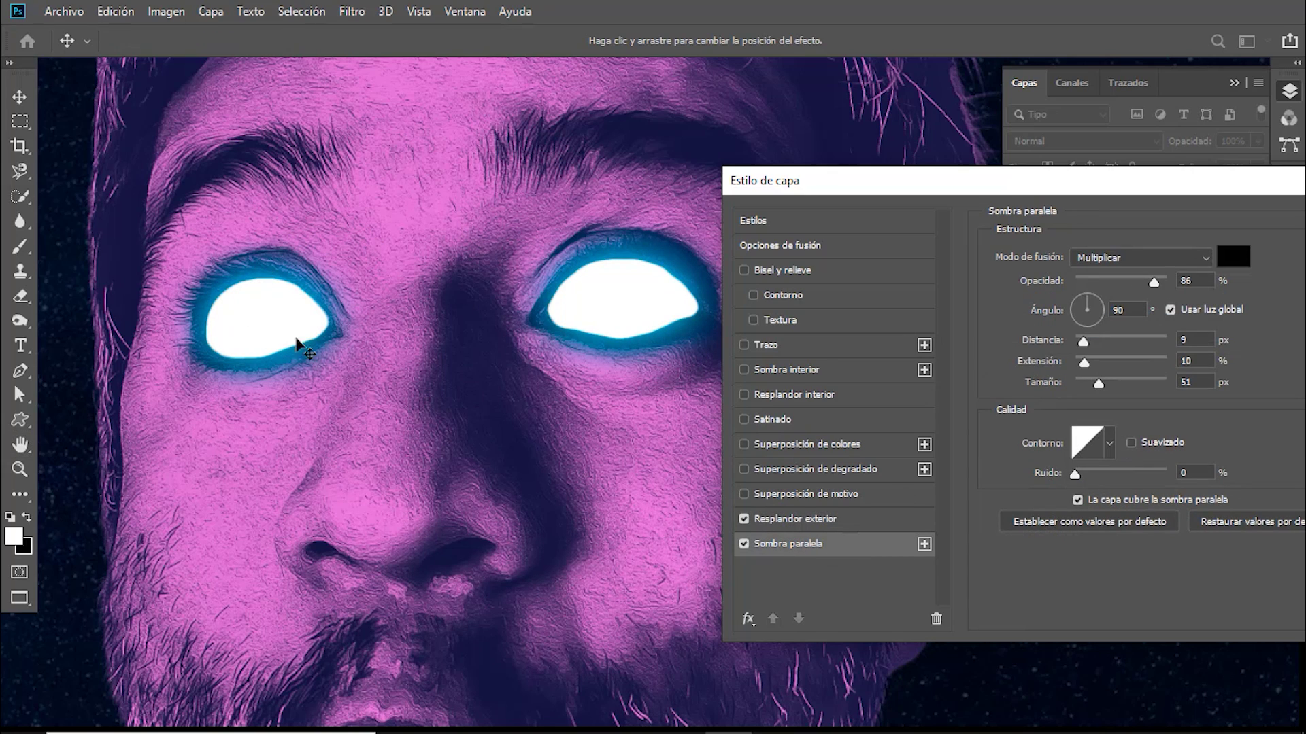
click(744, 544)
drag(1035, 188, 750, 189)
click(1122, 241)
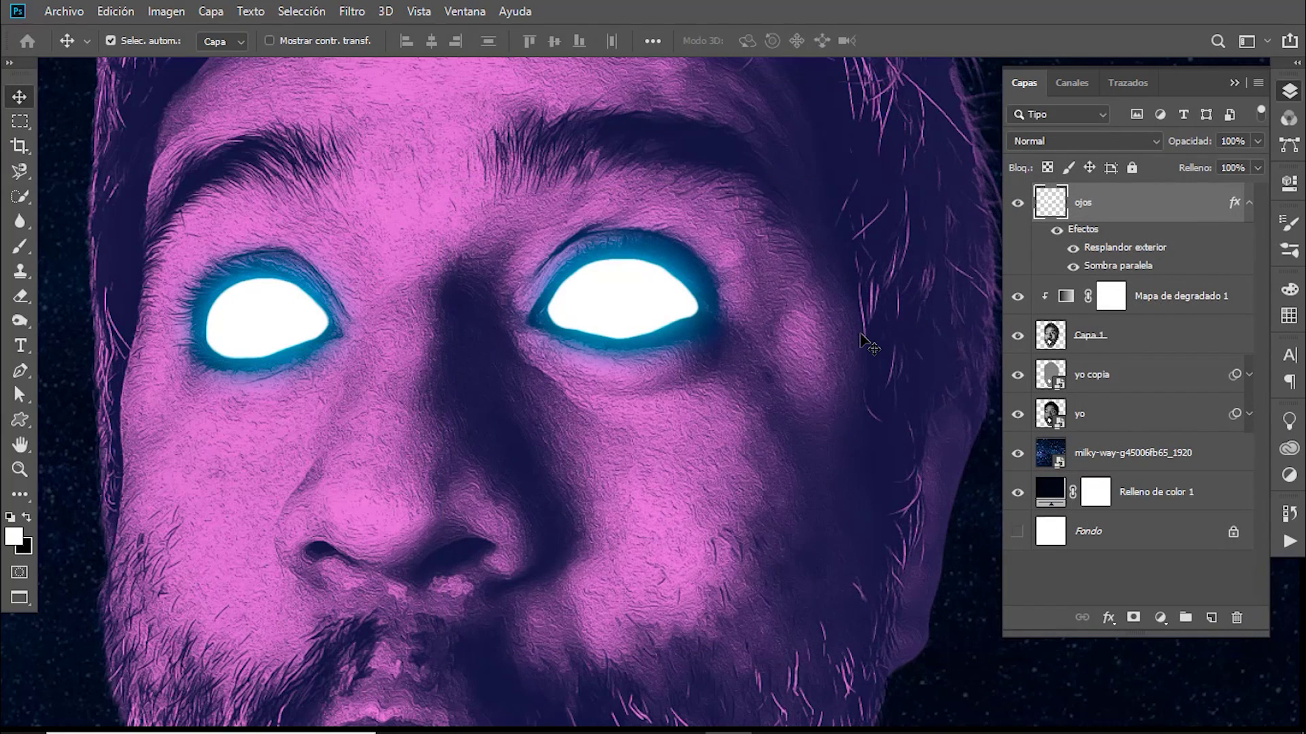
Step: Duplicate ojos as a new layer named boca and hide ojos
key(ctrl+j)
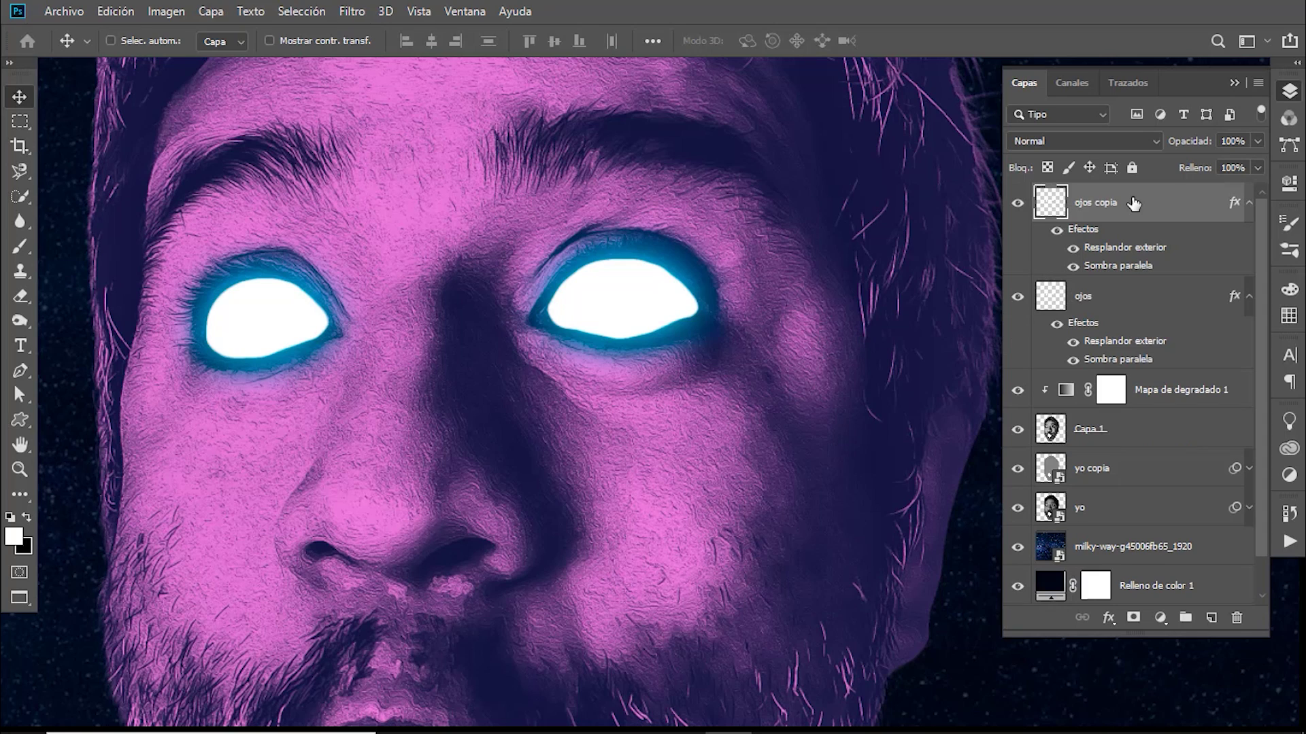
double_click(1106, 204)
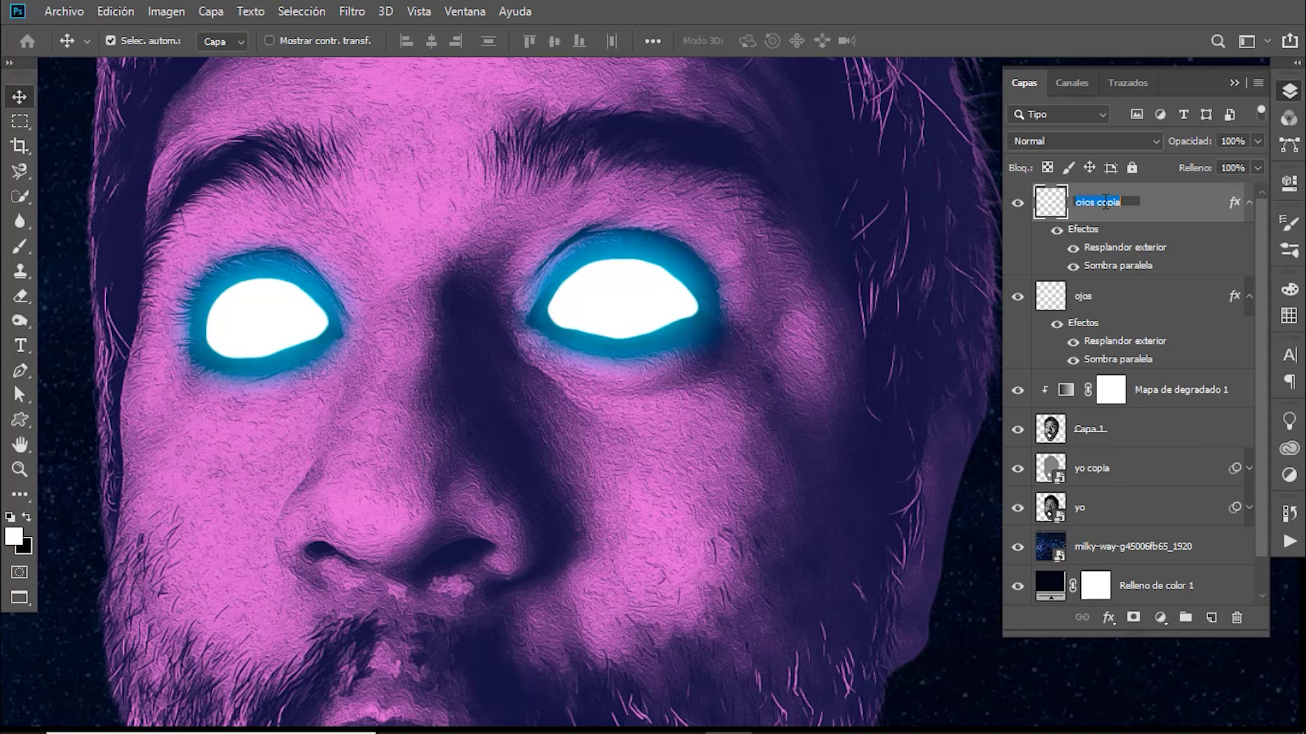
text(boca)
key(Return)
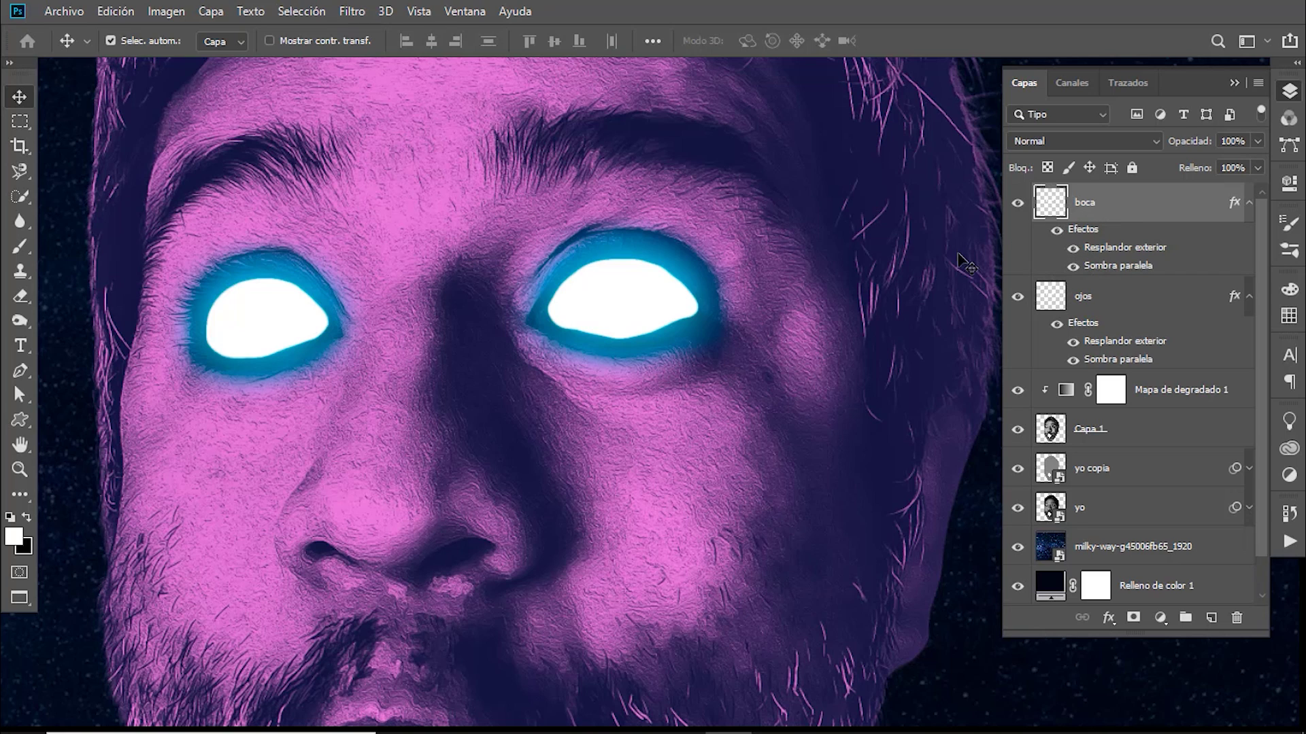
scroll(903, 291, down, 2)
scroll(667, 471, down, 3)
scroll(583, 405, down, 2)
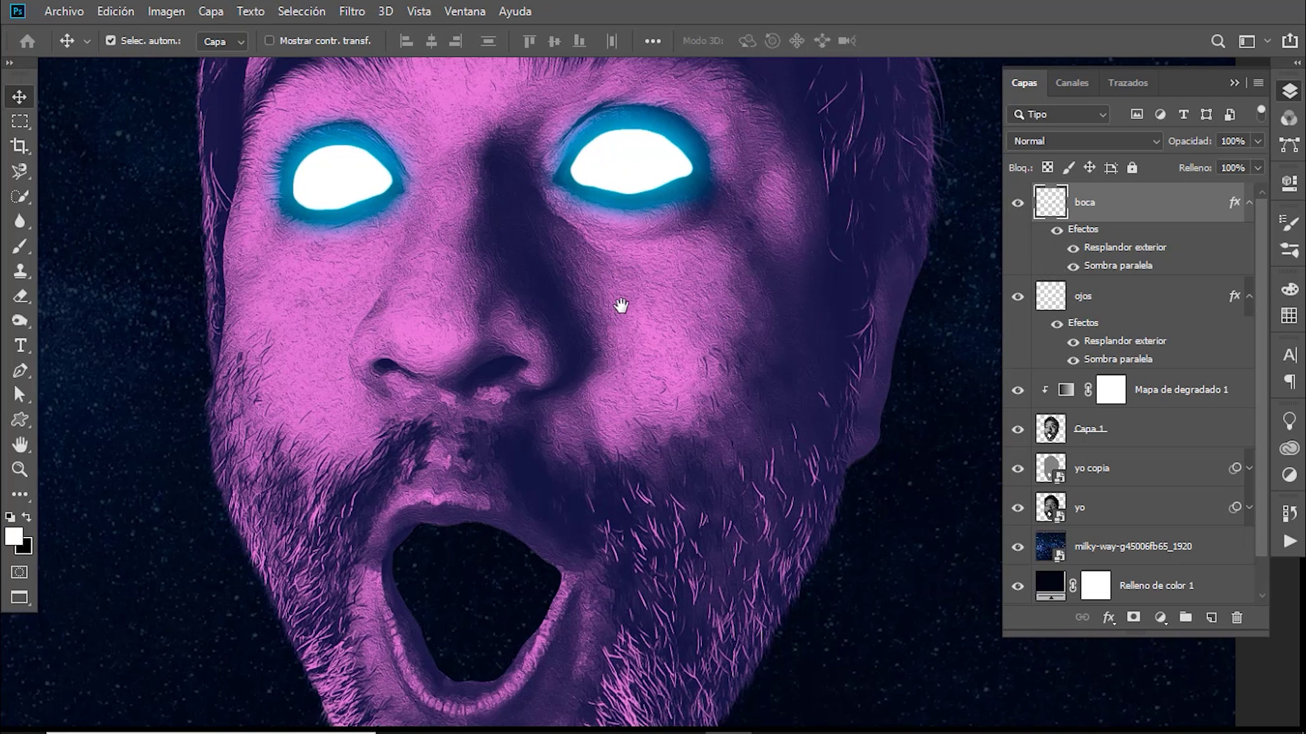
scroll(621, 306, up, 2)
click(1018, 299)
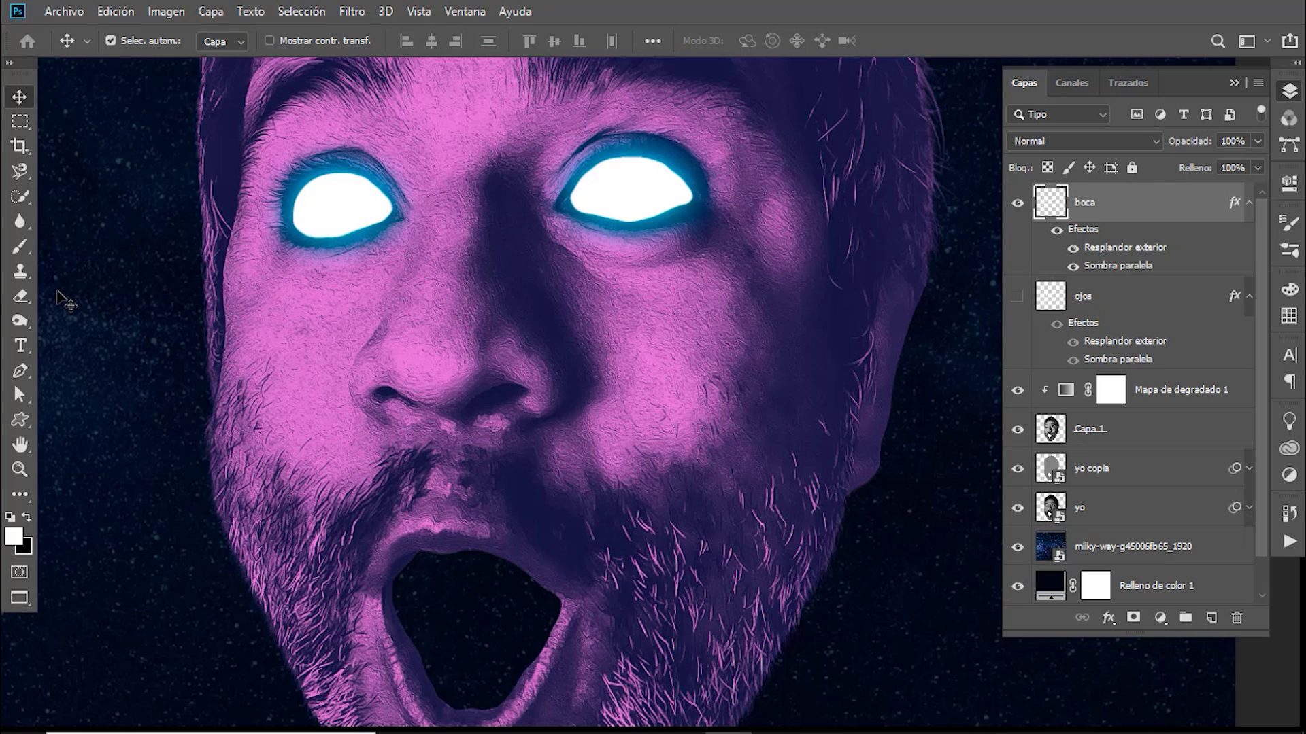
Step: Erase the eyes and tidy the mouth edges on boca, then load the face selection
click(20, 296)
mouse_move(281, 230)
mouse_down()
mouse_move(510, 233)
mouse_move(676, 181)
mouse_up()
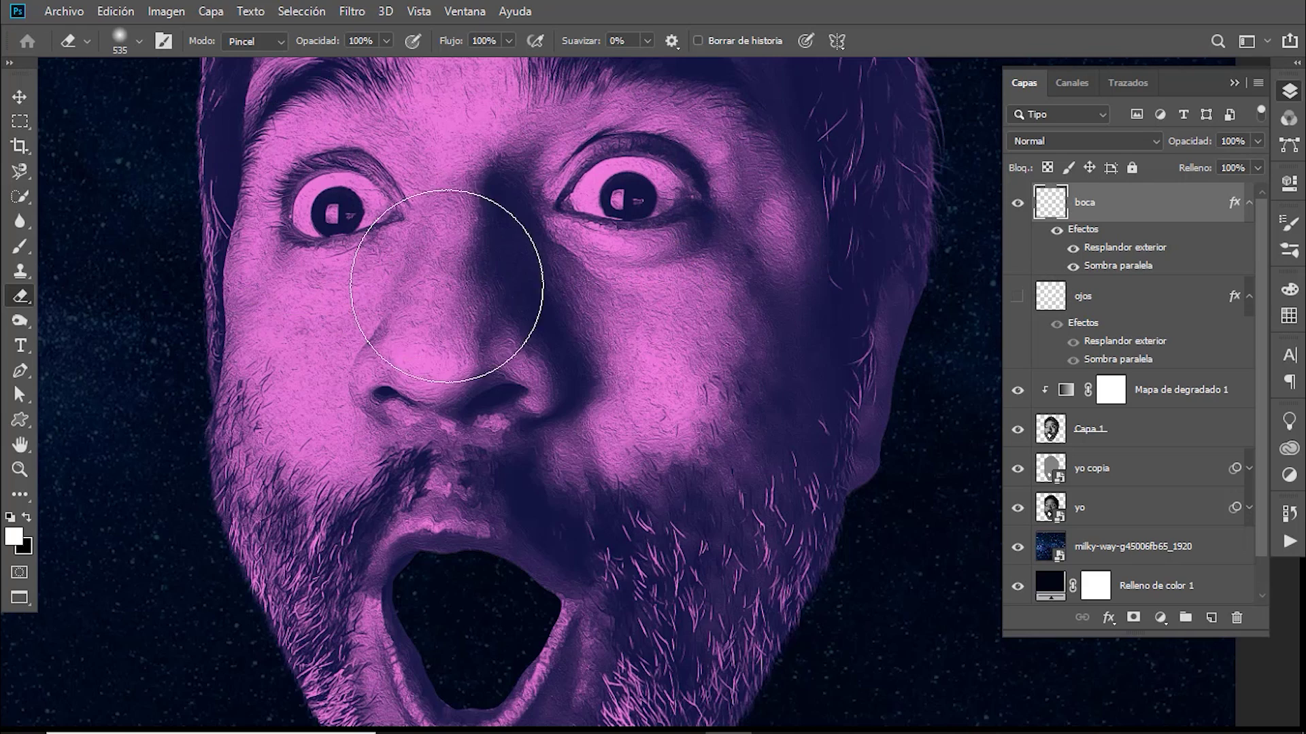
mouse_move(513, 576)
mouse_down()
mouse_move(507, 431)
mouse_move(525, 361)
mouse_up()
mouse_move(528, 436)
mouse_down()
mouse_move(472, 408)
mouse_move(423, 417)
mouse_move(475, 411)
mouse_move(471, 452)
mouse_up()
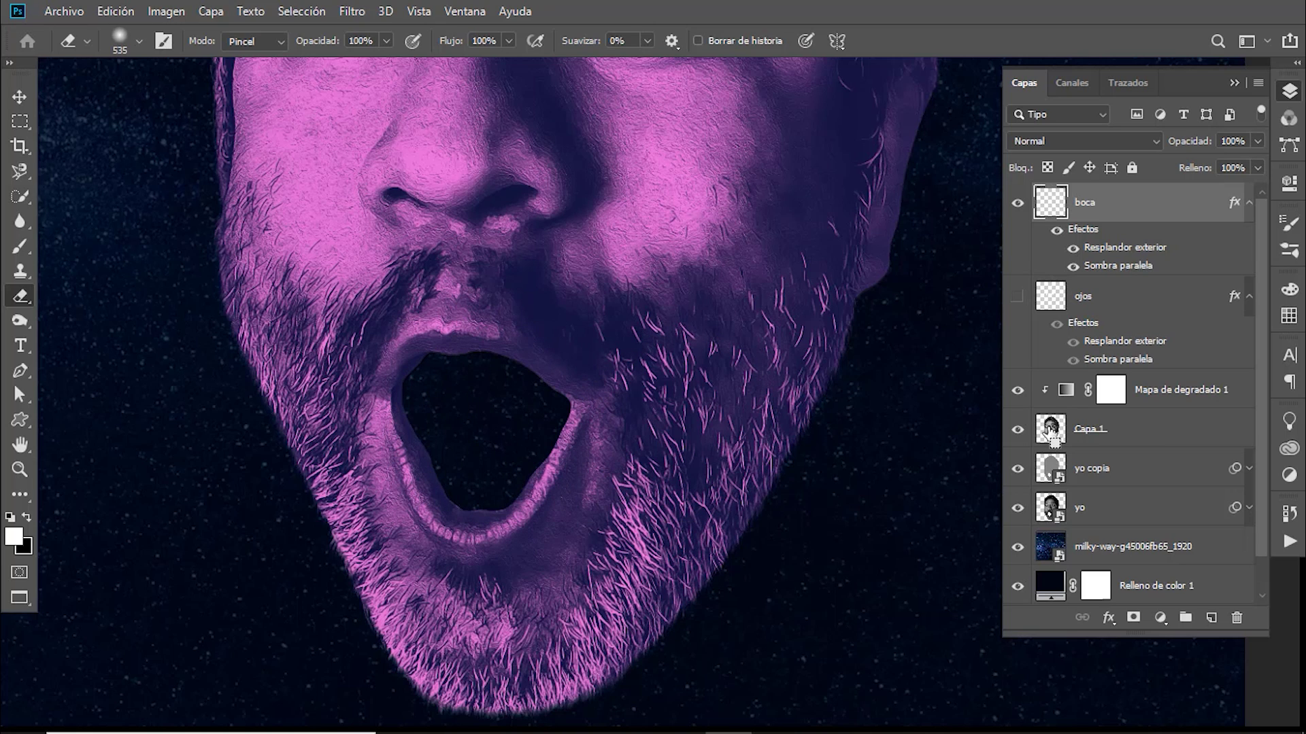
ctrl+click(1050, 429)
key(ctrl+0)
key(v)
key(x)
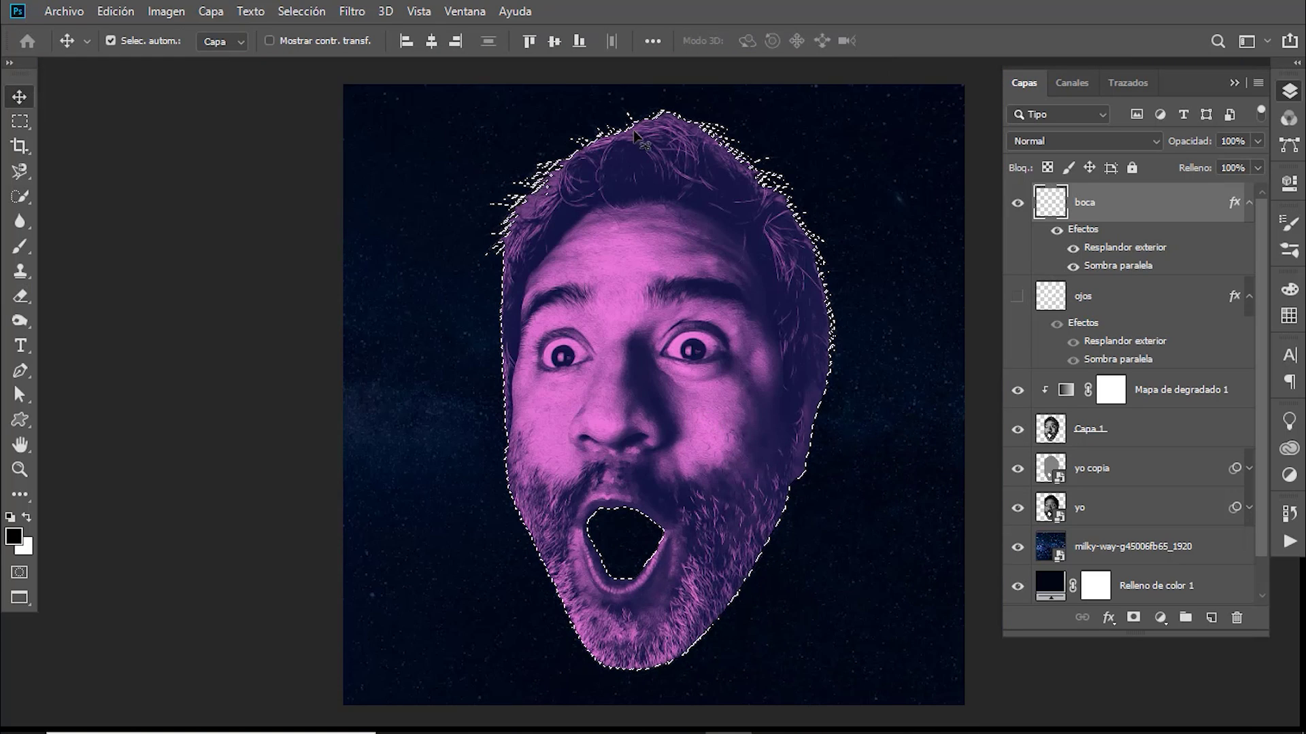
Step: Zoom in on the mouth and invert the selection so it covers the mouth opening
mouse_move(615, 537)
mouse_down()
mouse_move(674, 543)
mouse_move(714, 569)
mouse_up()
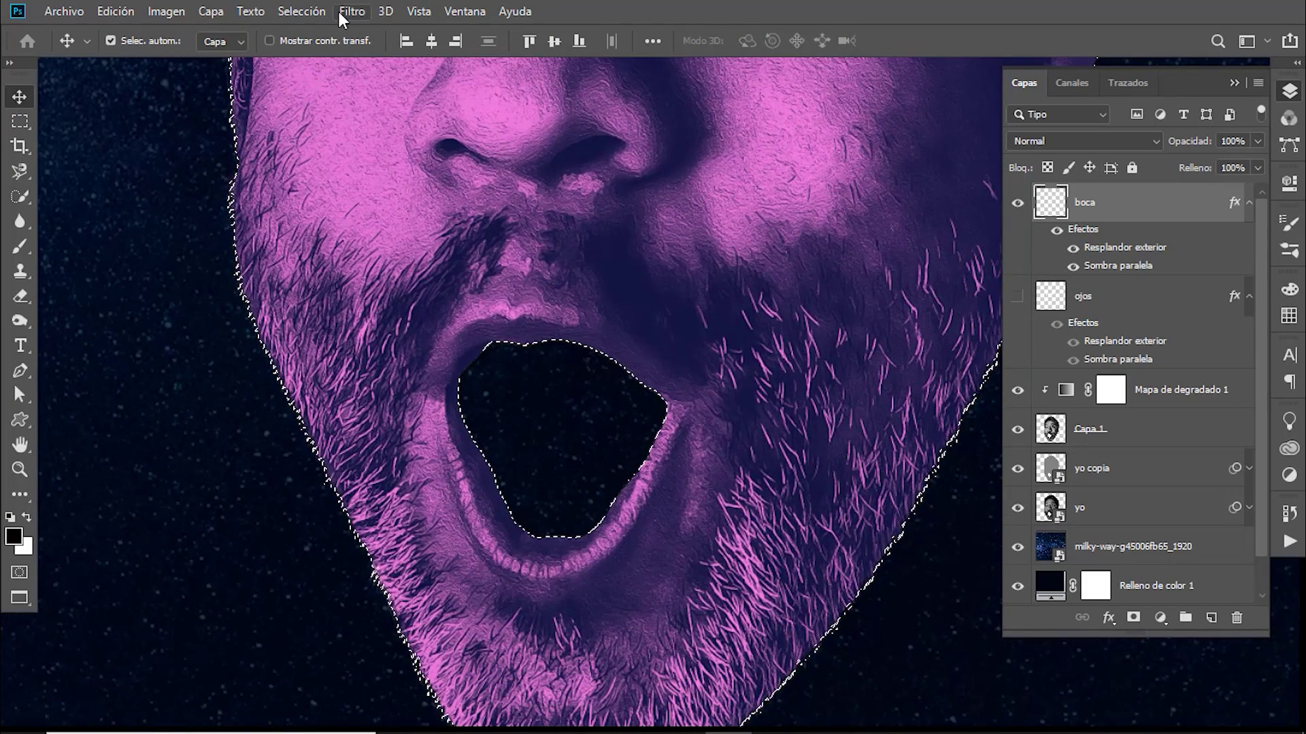
click(301, 11)
click(333, 89)
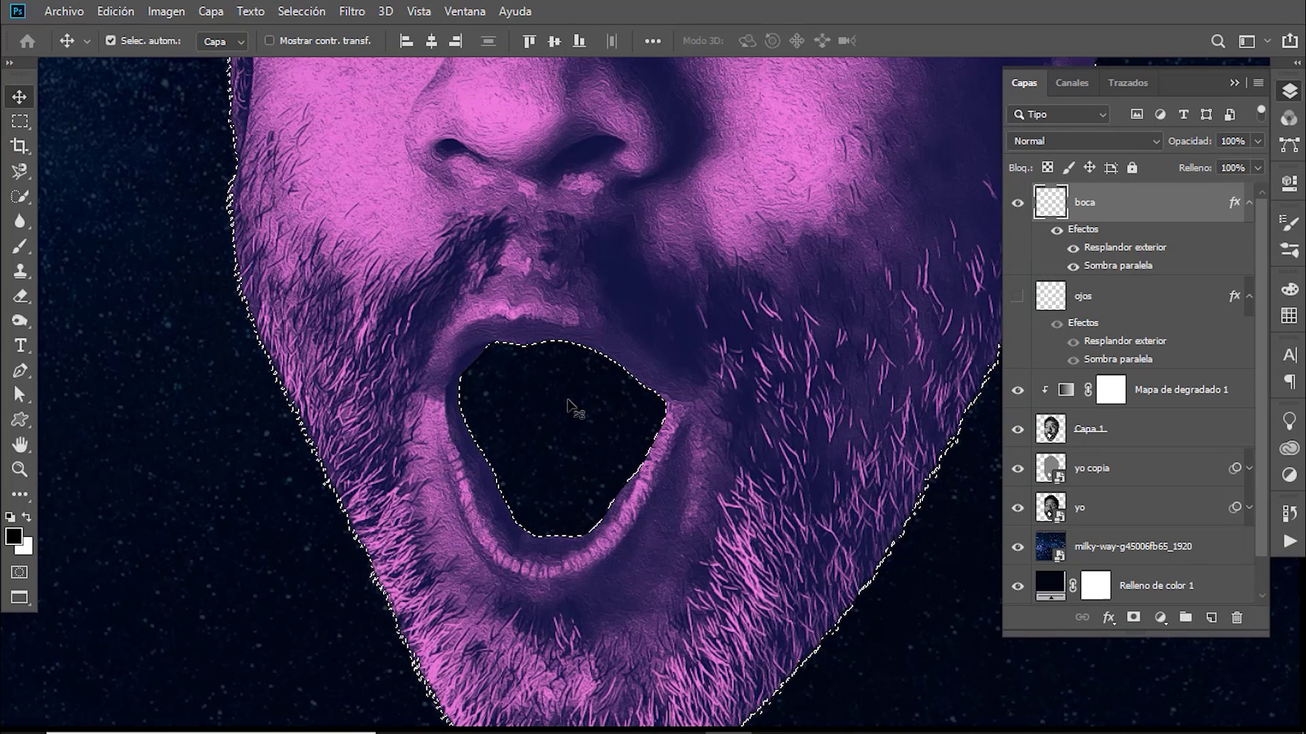
Step: Paint the mouth opening solid white with a 249 px brush, then deselect
click(19, 249)
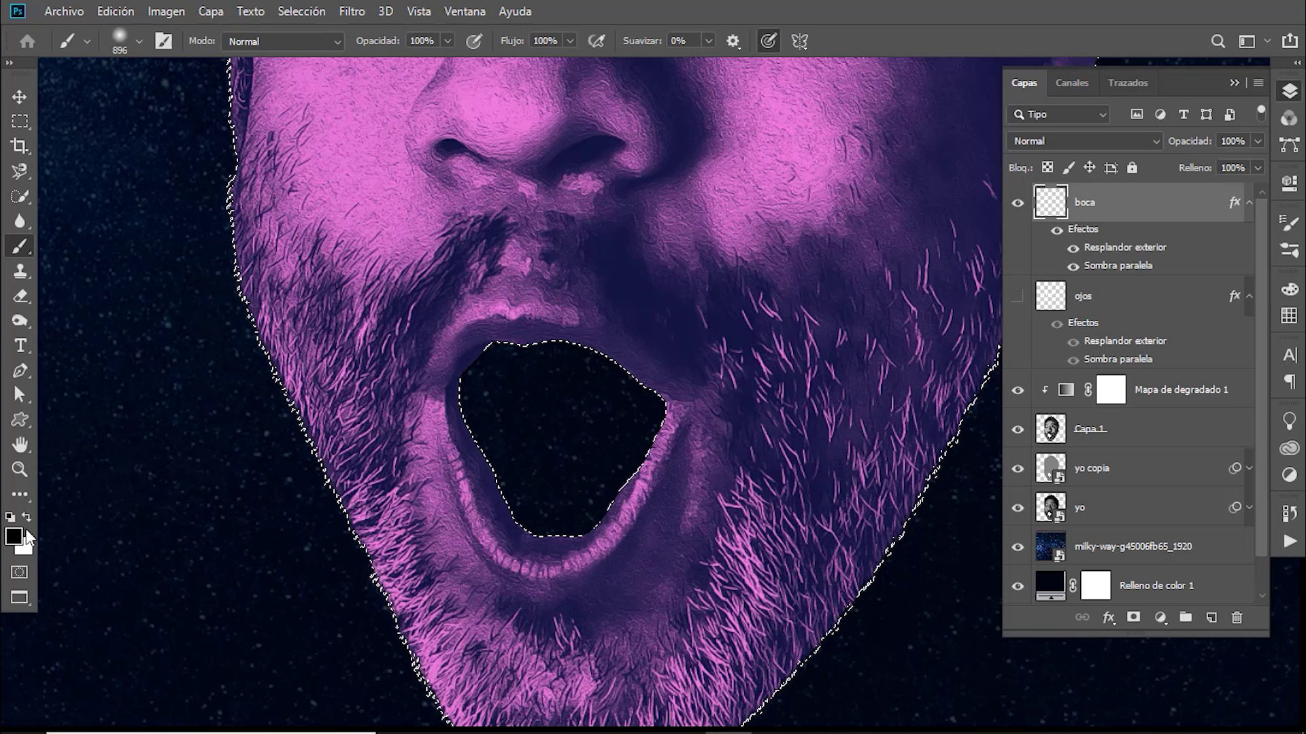
click(26, 519)
click(632, 400)
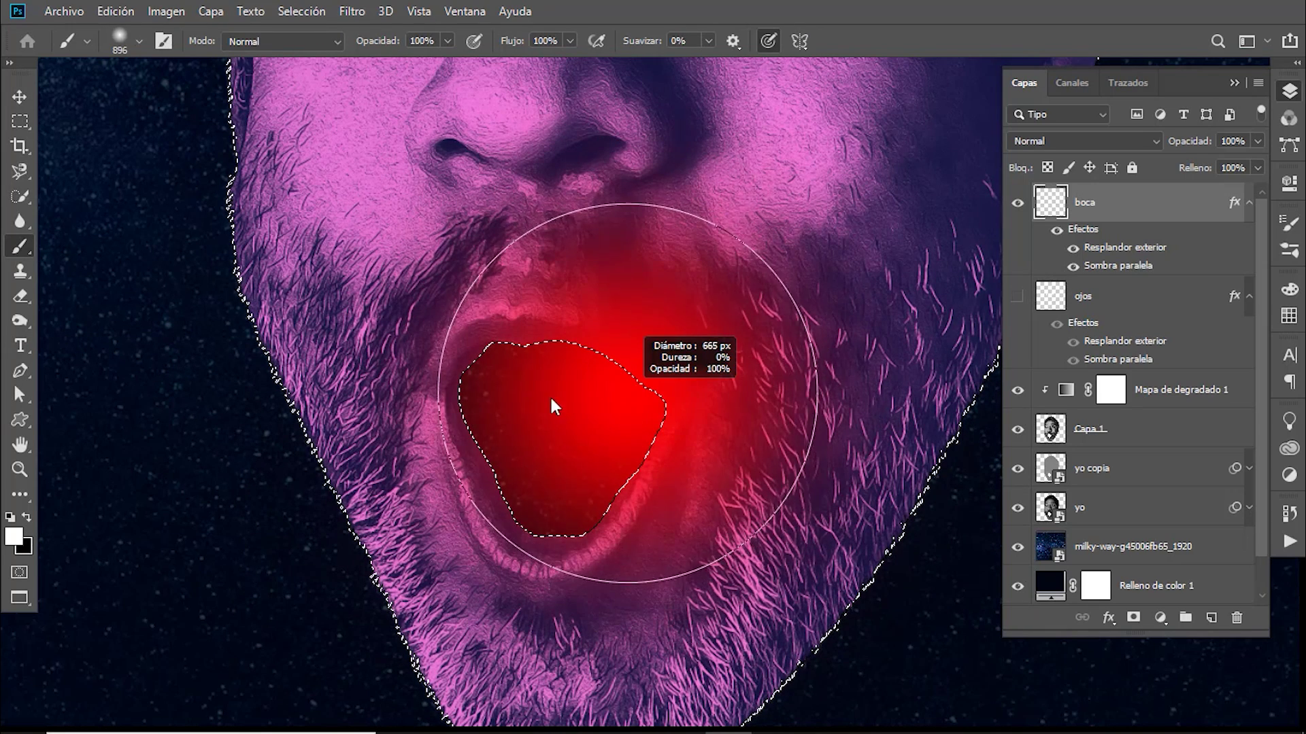
key(bracketleft)
key(bracketleft)
key(bracketleft)
mouse_move(537, 370)
mouse_down()
mouse_move(493, 401)
mouse_move(515, 364)
mouse_up()
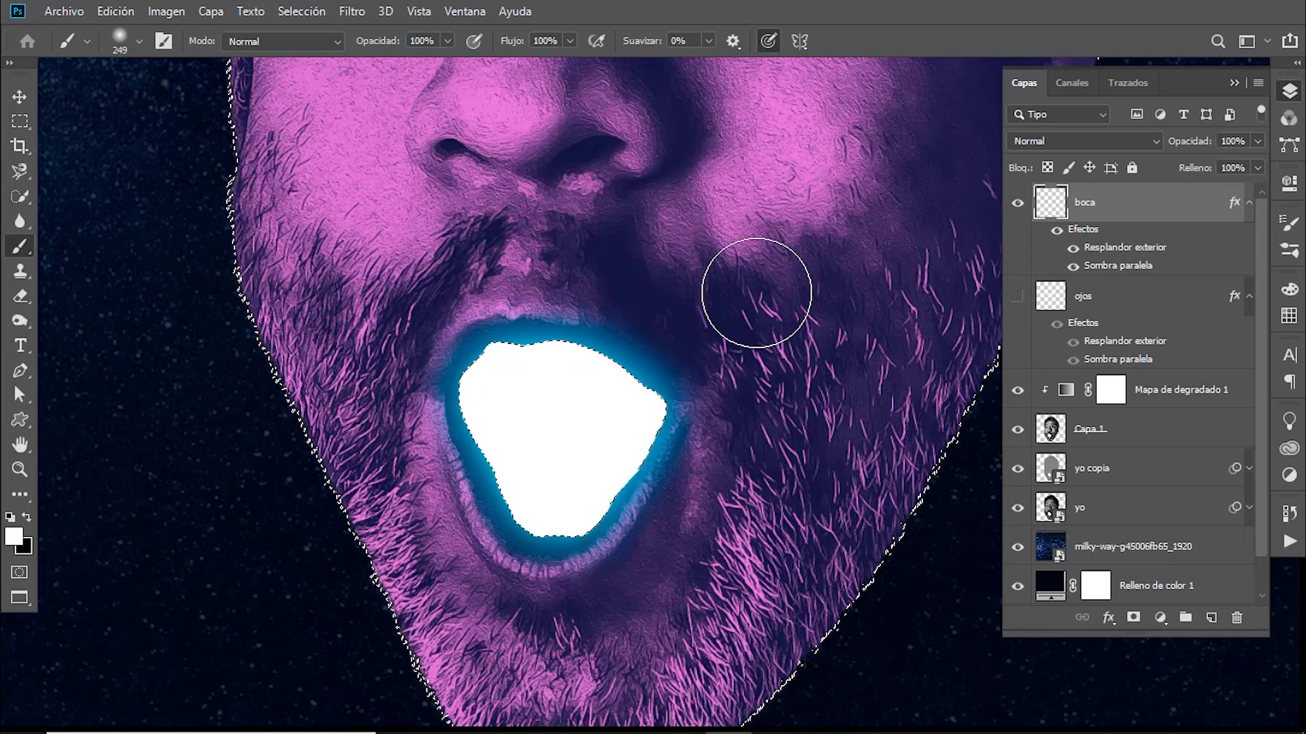
key(ctrl+d)
Step: Zoom out and make the ojos layer's glowing eyes visible again
key(v)
key(ctrl+minus)
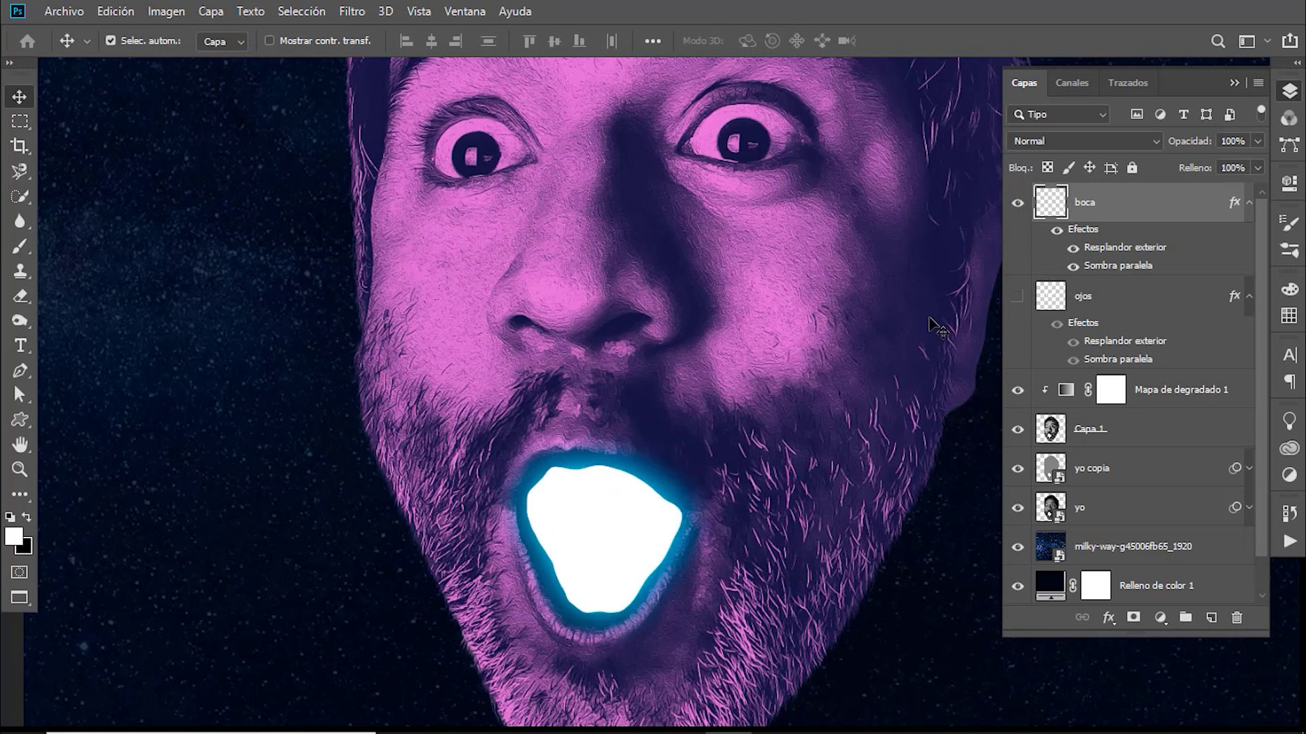
click(1017, 297)
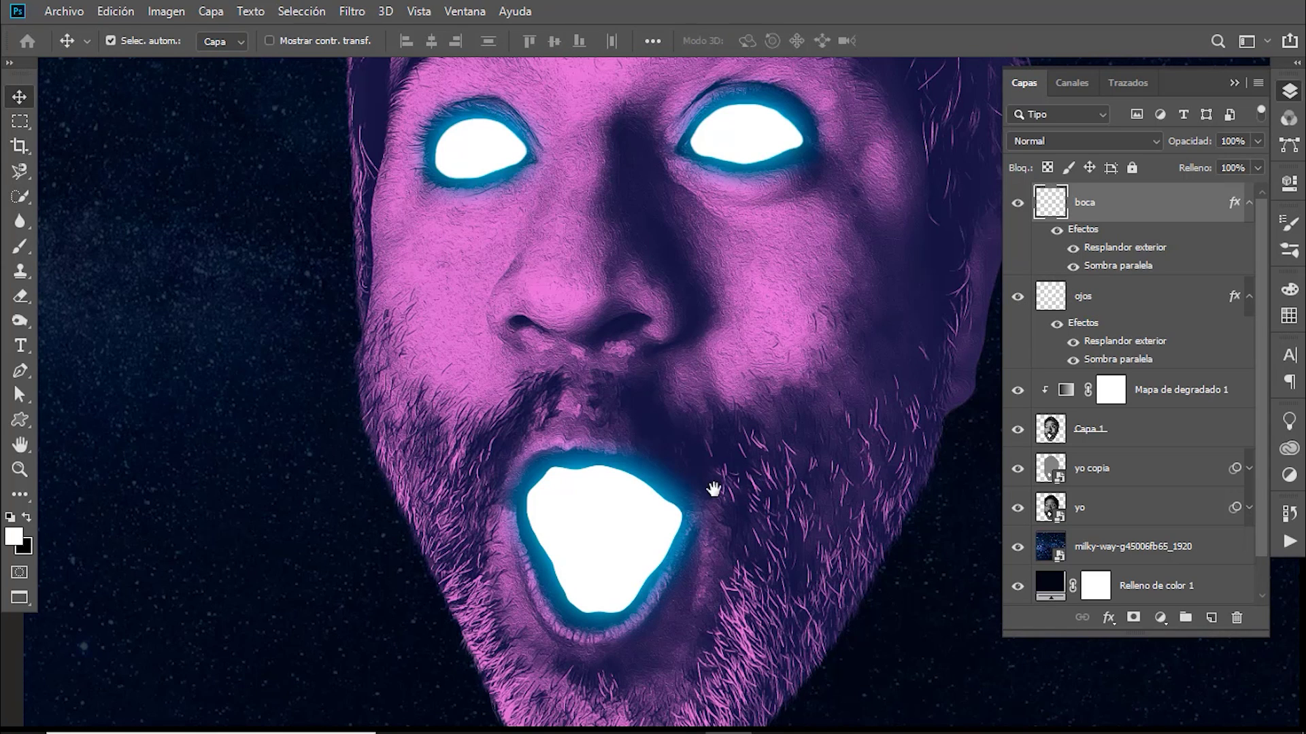
drag(713, 488, 707, 491)
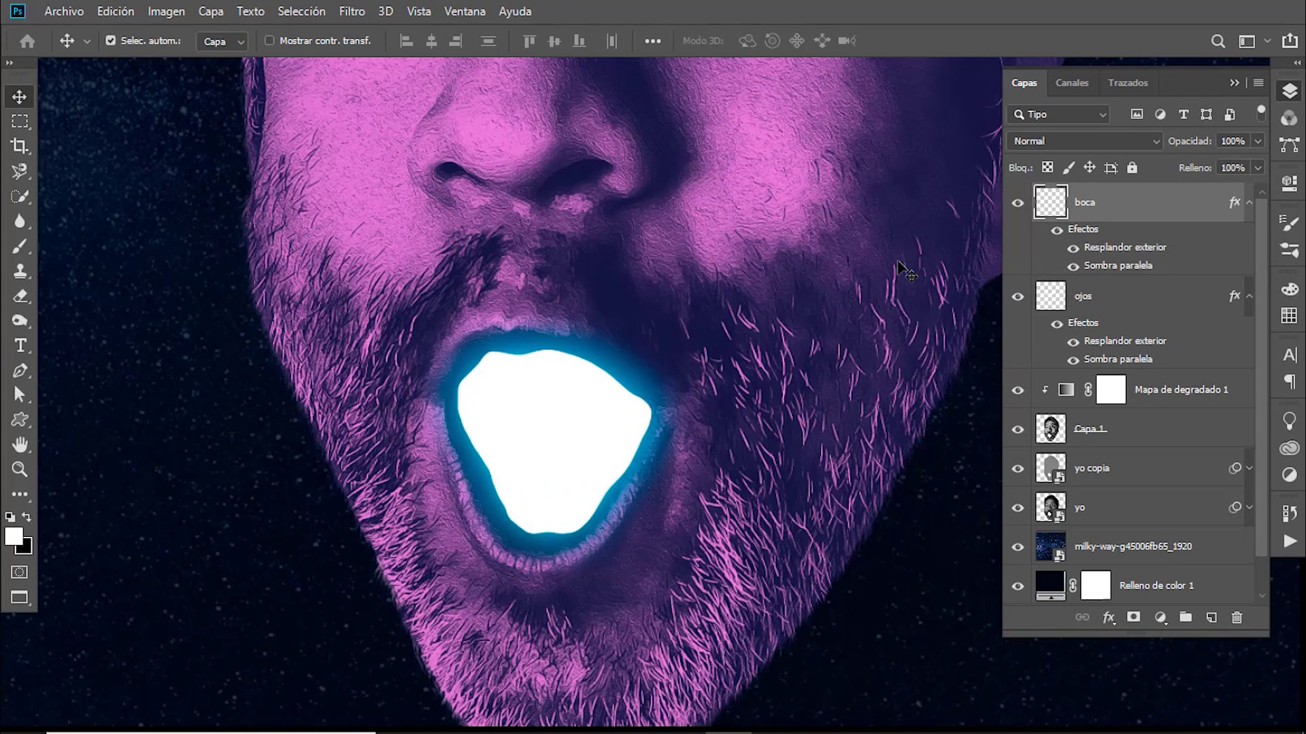
scroll(748, 422, up, 2)
Step: Set the boca layer to 50% opacity and 40% fill
drag(1203, 148, 1152, 143)
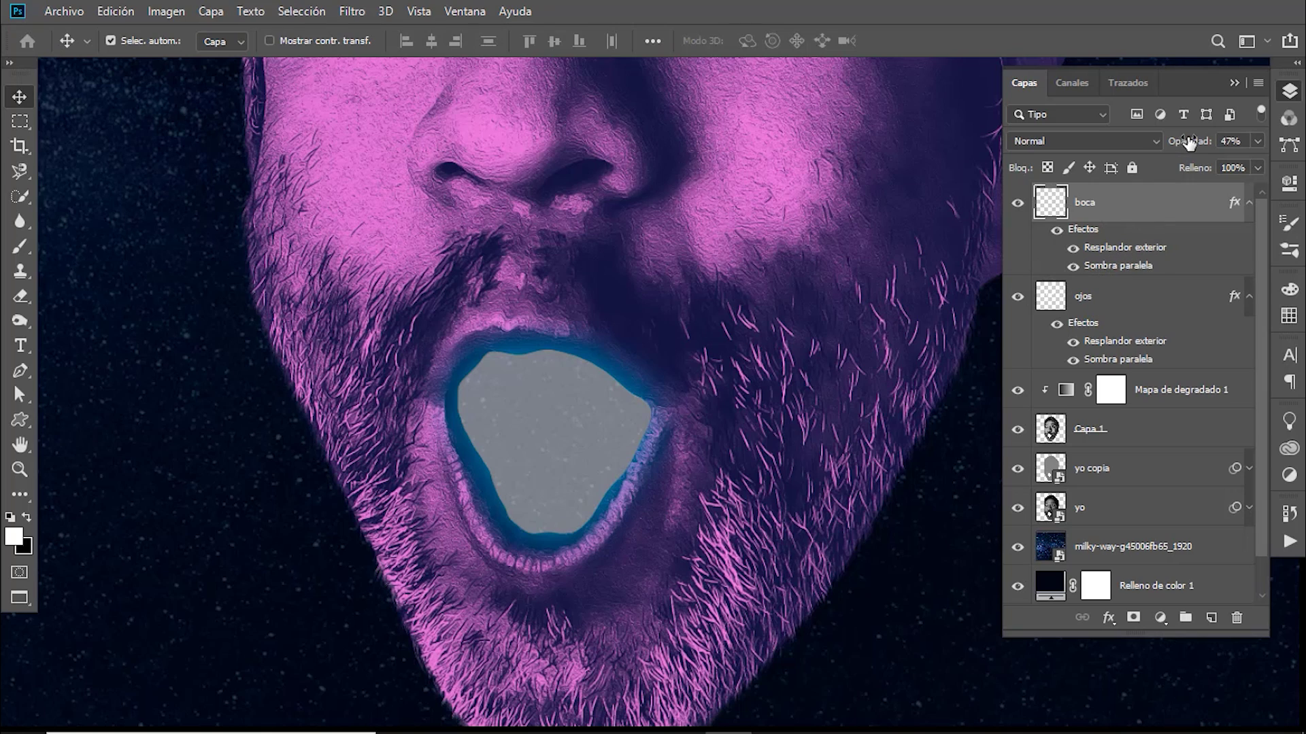
drag(1193, 148, 1147, 147)
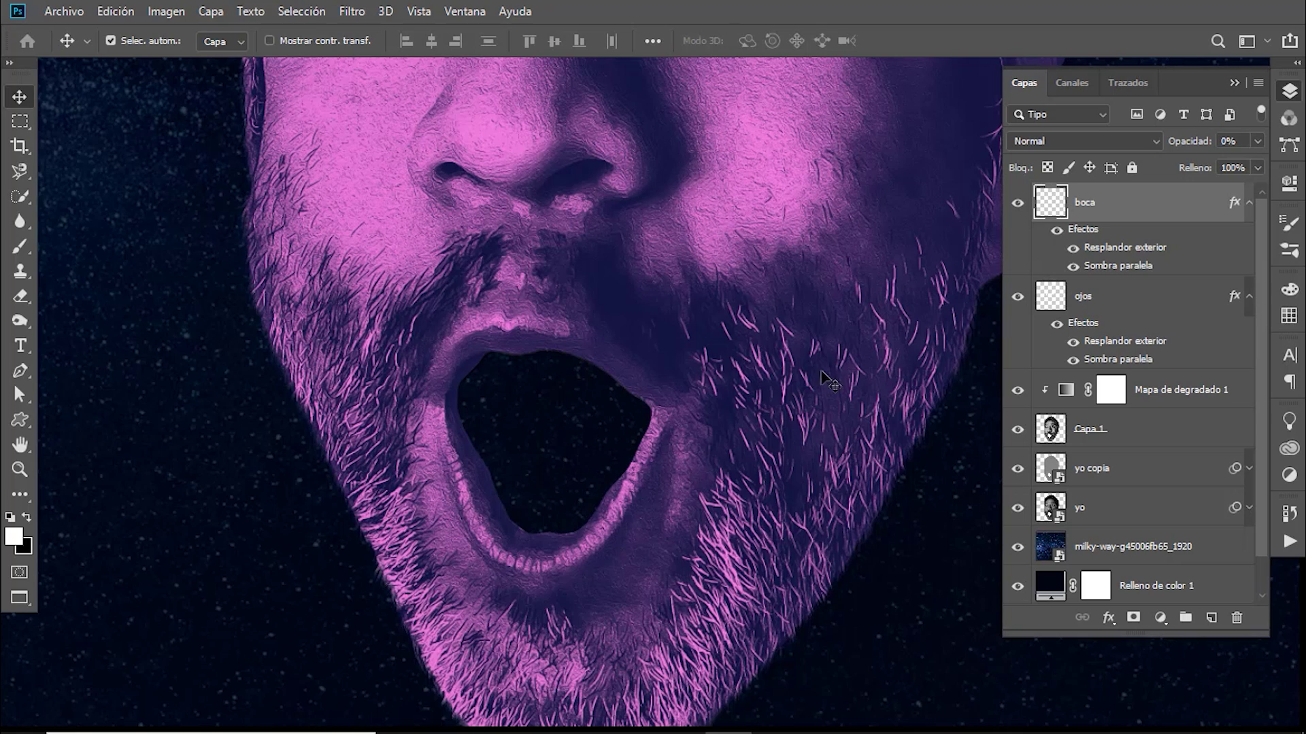
drag(1191, 141, 1271, 146)
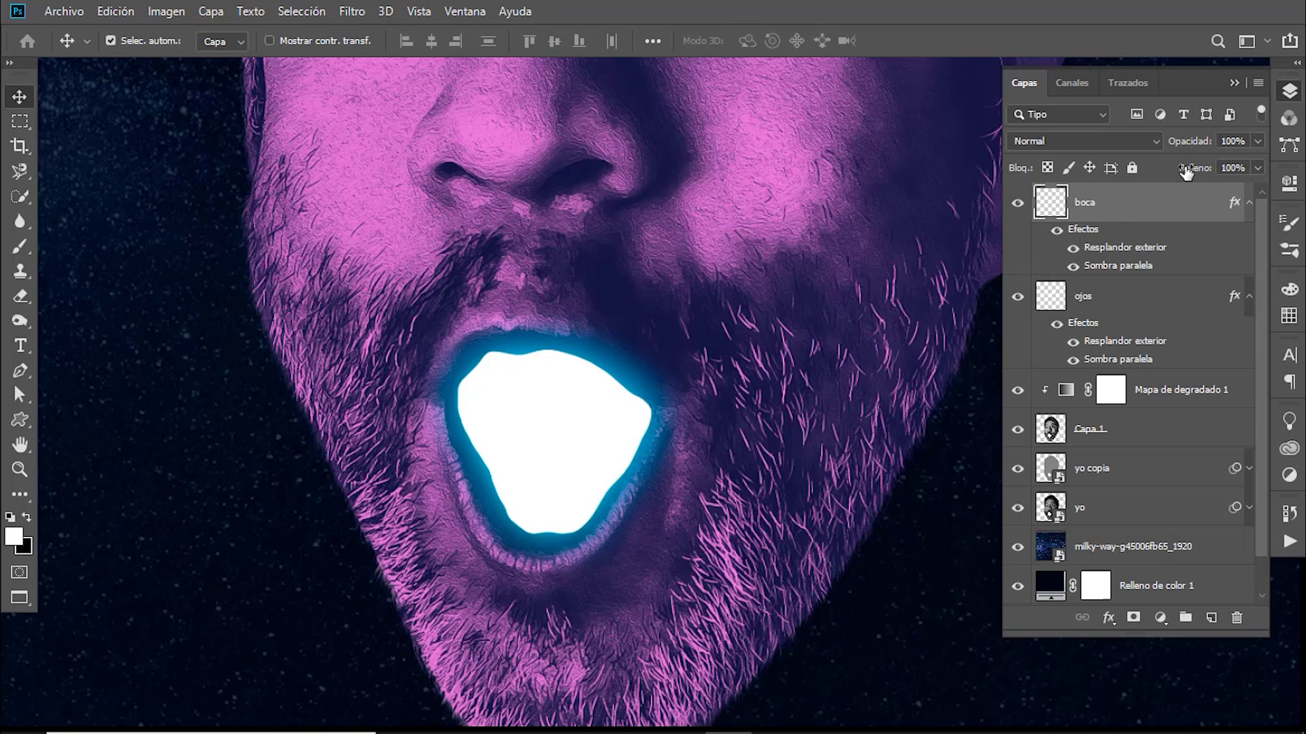
drag(1196, 174, 1152, 175)
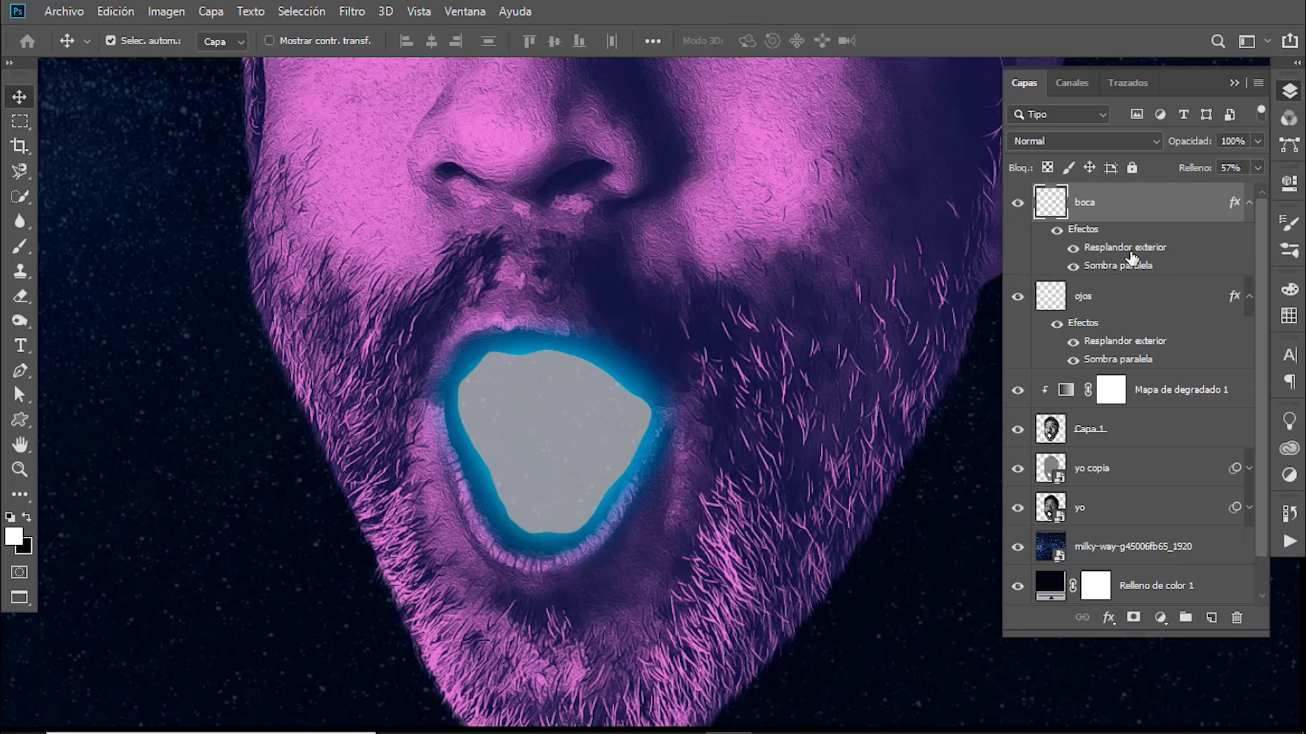
click(1224, 170)
text(5)
key(Return)
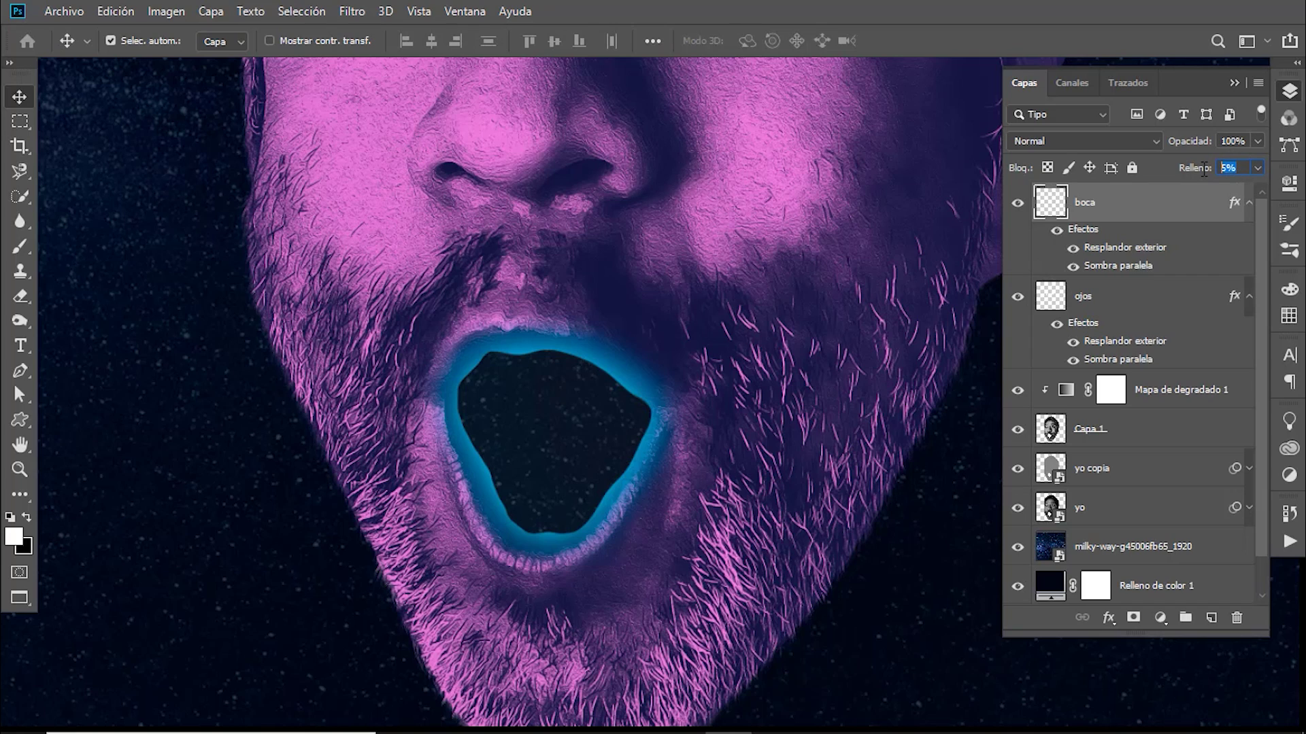
text(40)
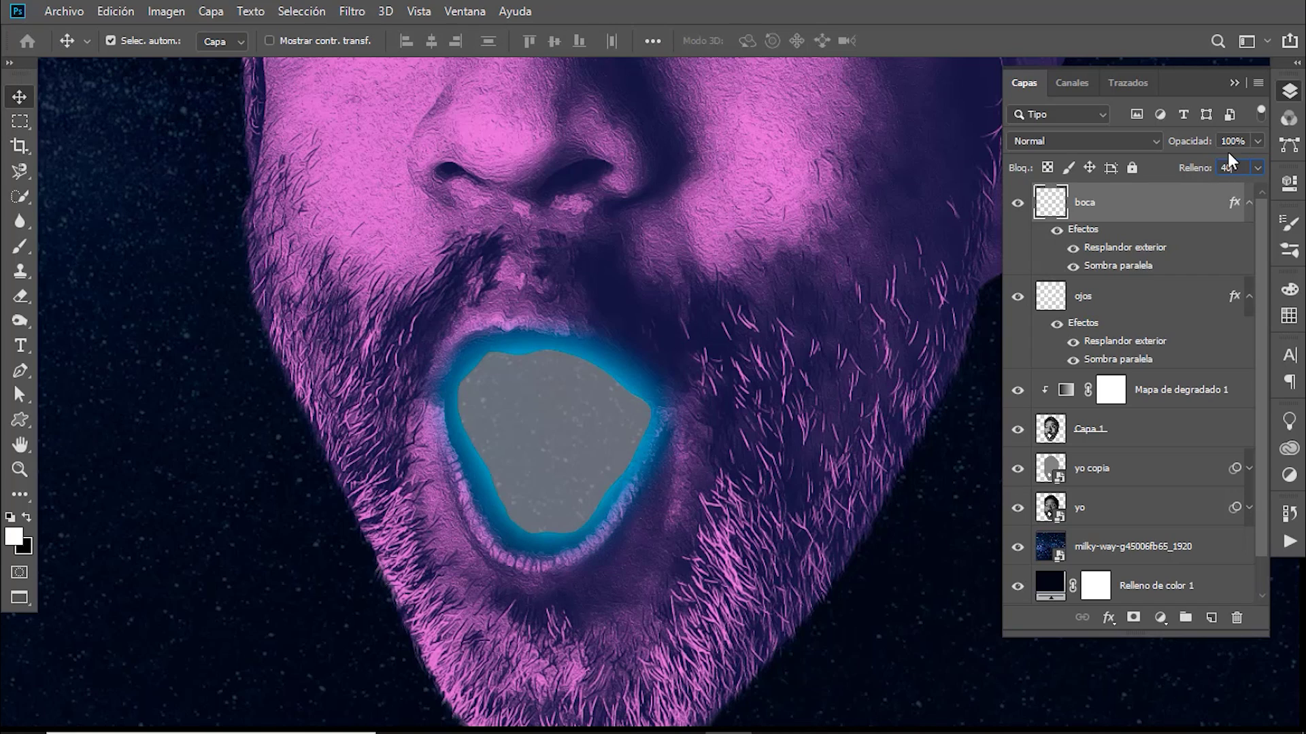
text(50)
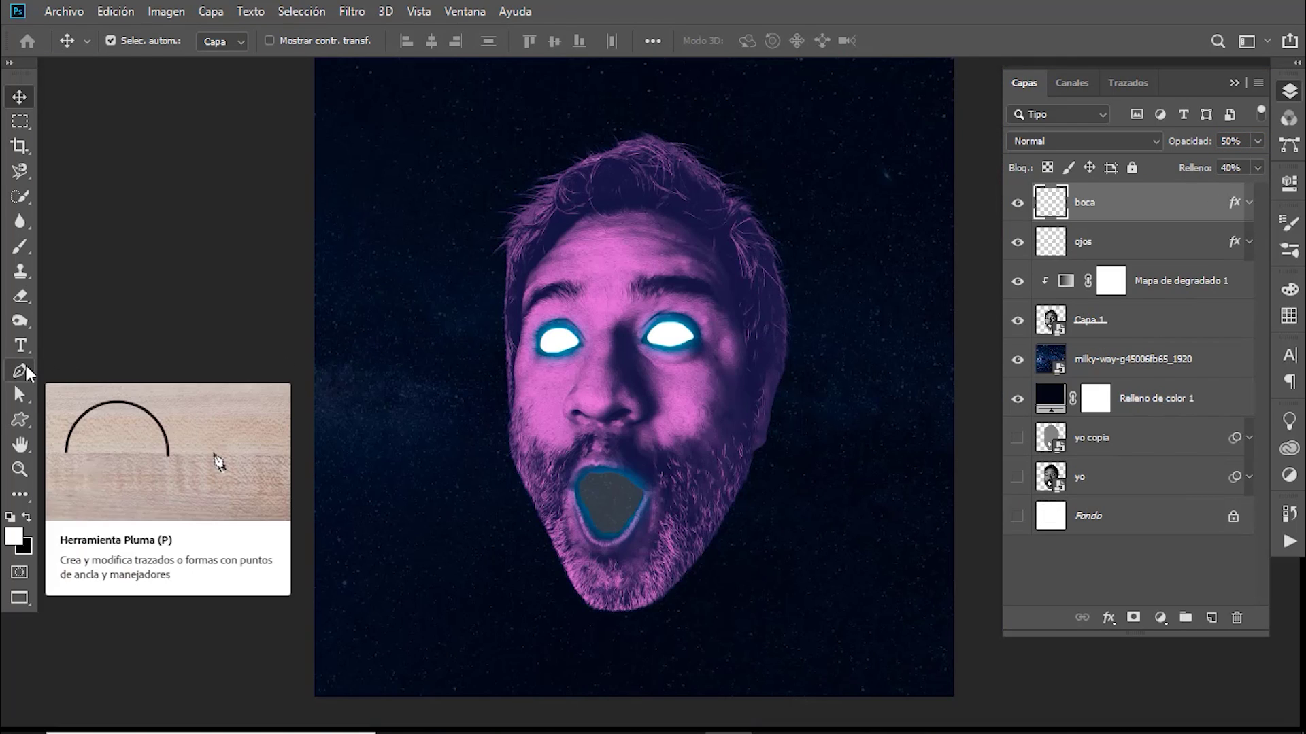
Step: Switch the Pen tool to Shape mode with no fill and a 25 px stroke width
click(26, 368)
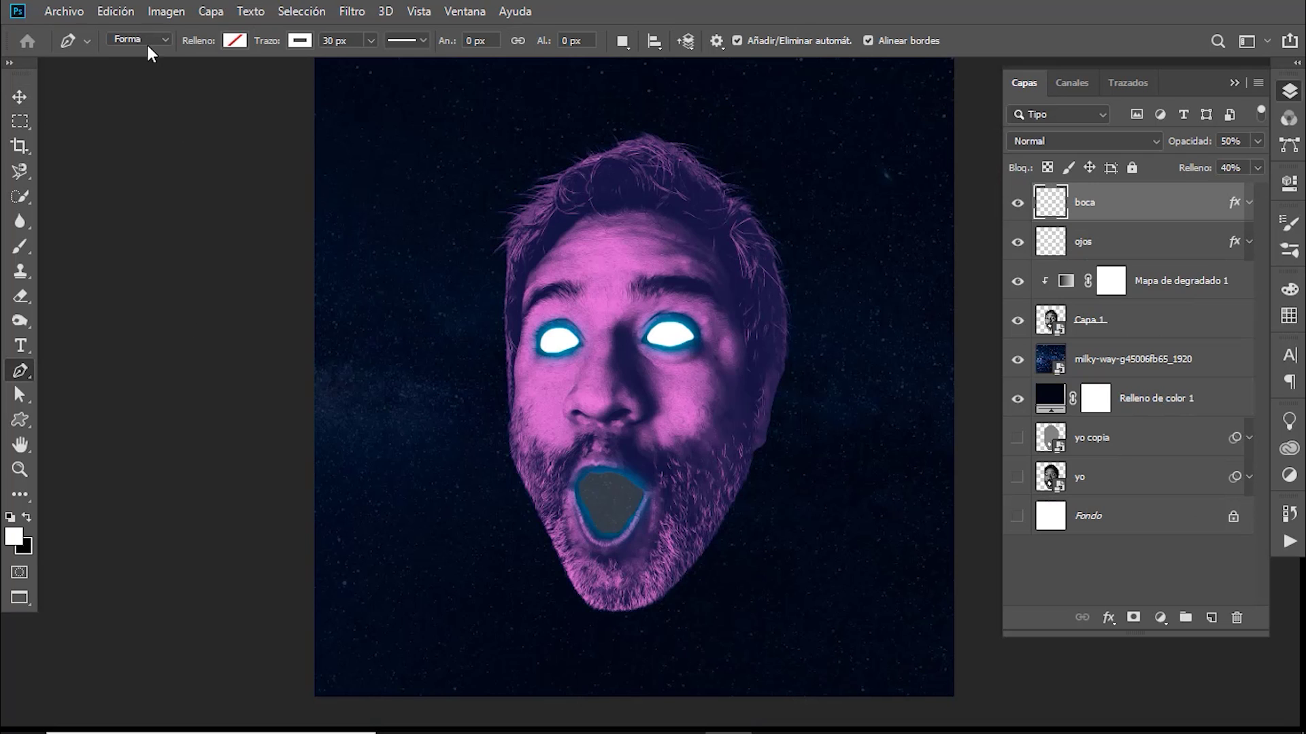
drag(150, 53, 163, 69)
click(161, 43)
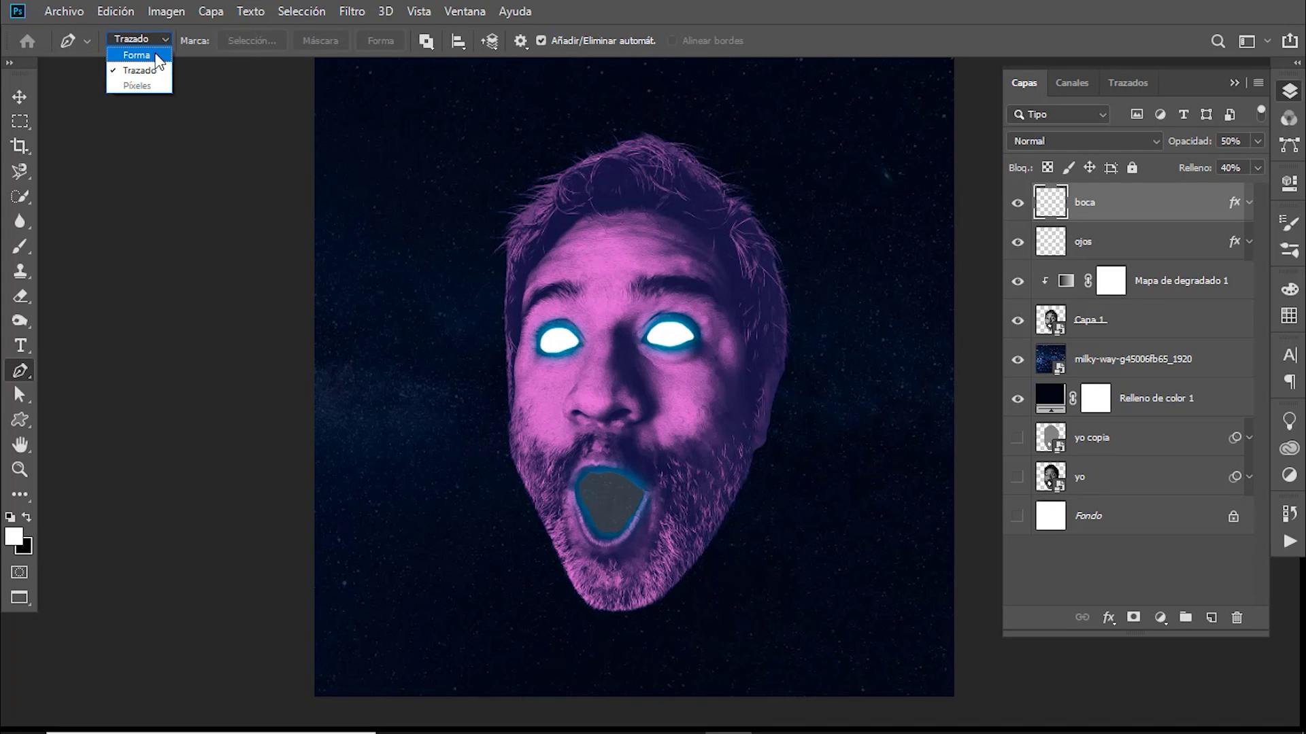
click(157, 55)
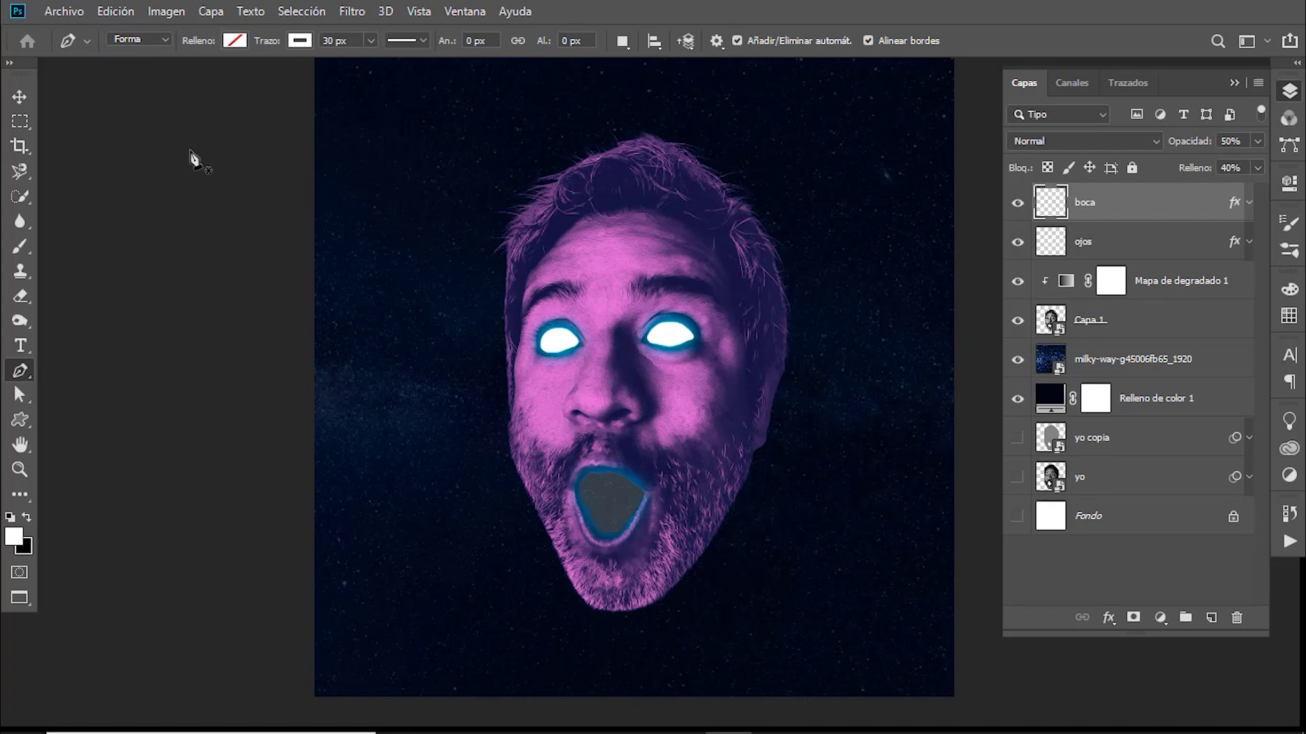
click(234, 40)
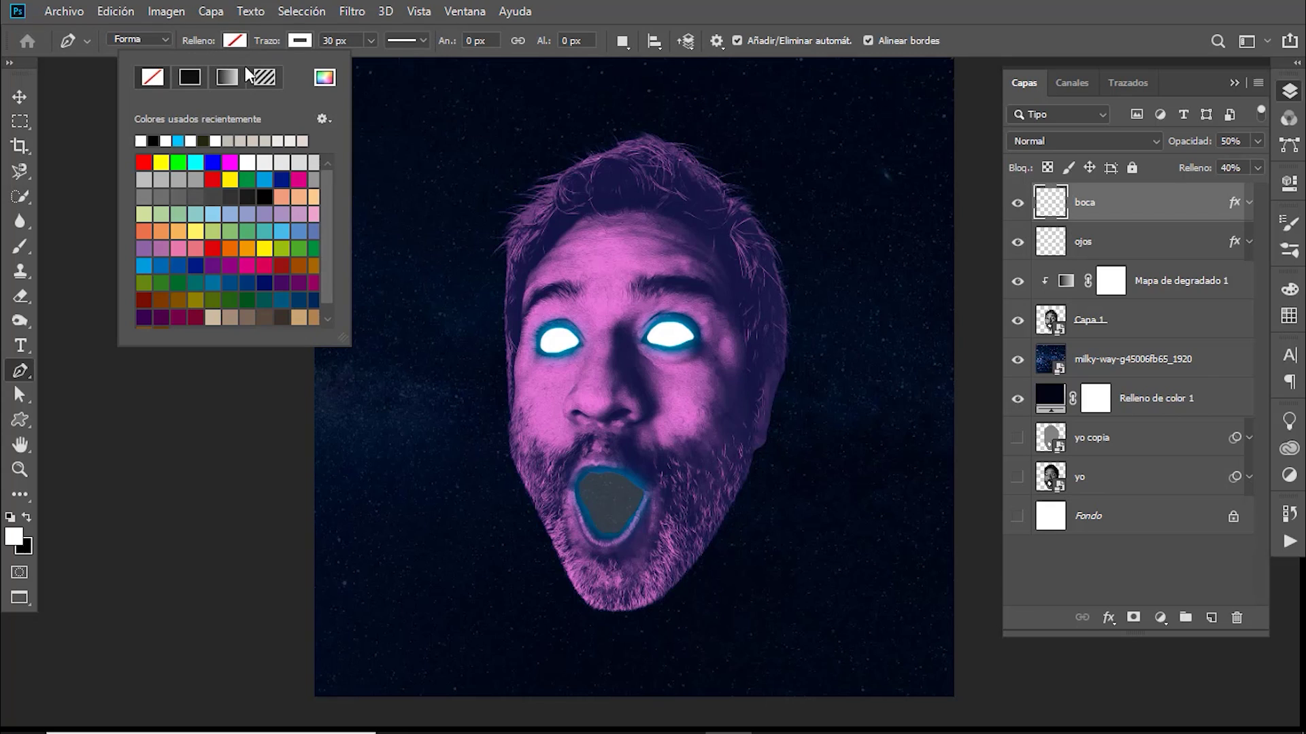
click(299, 40)
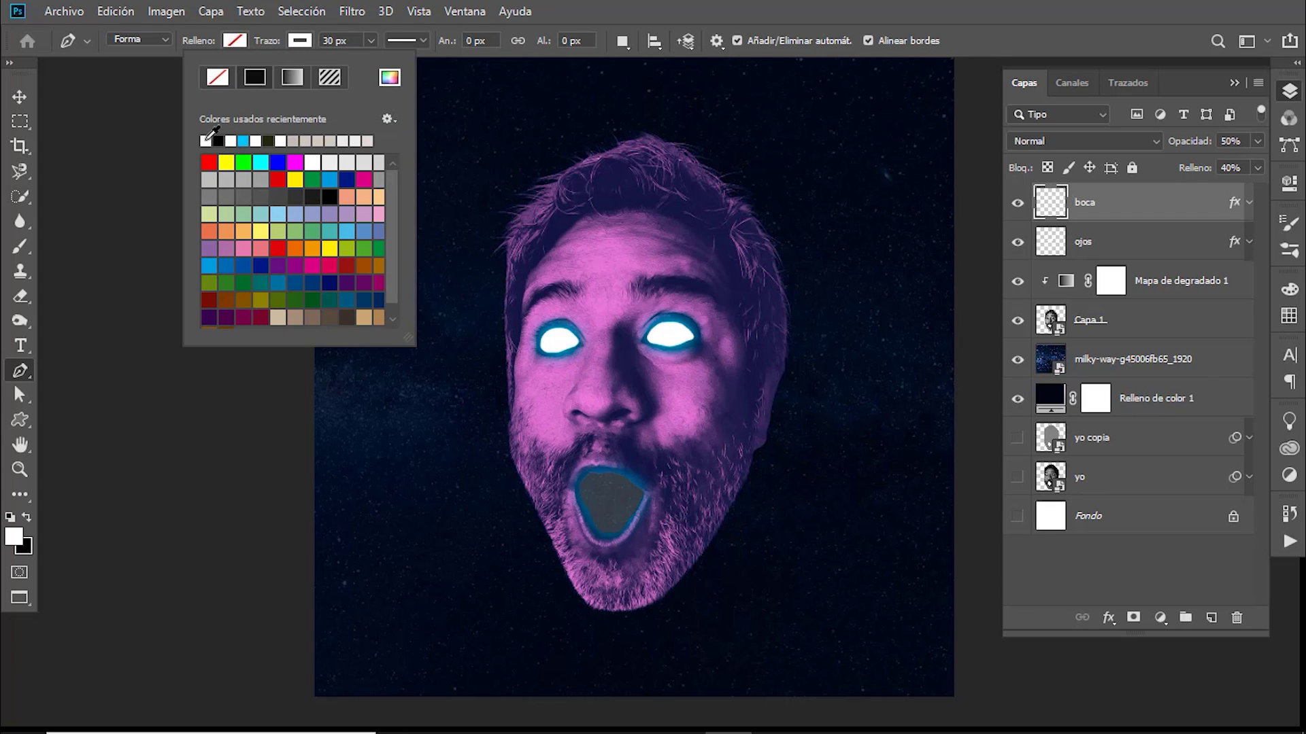
click(328, 40)
text(25)
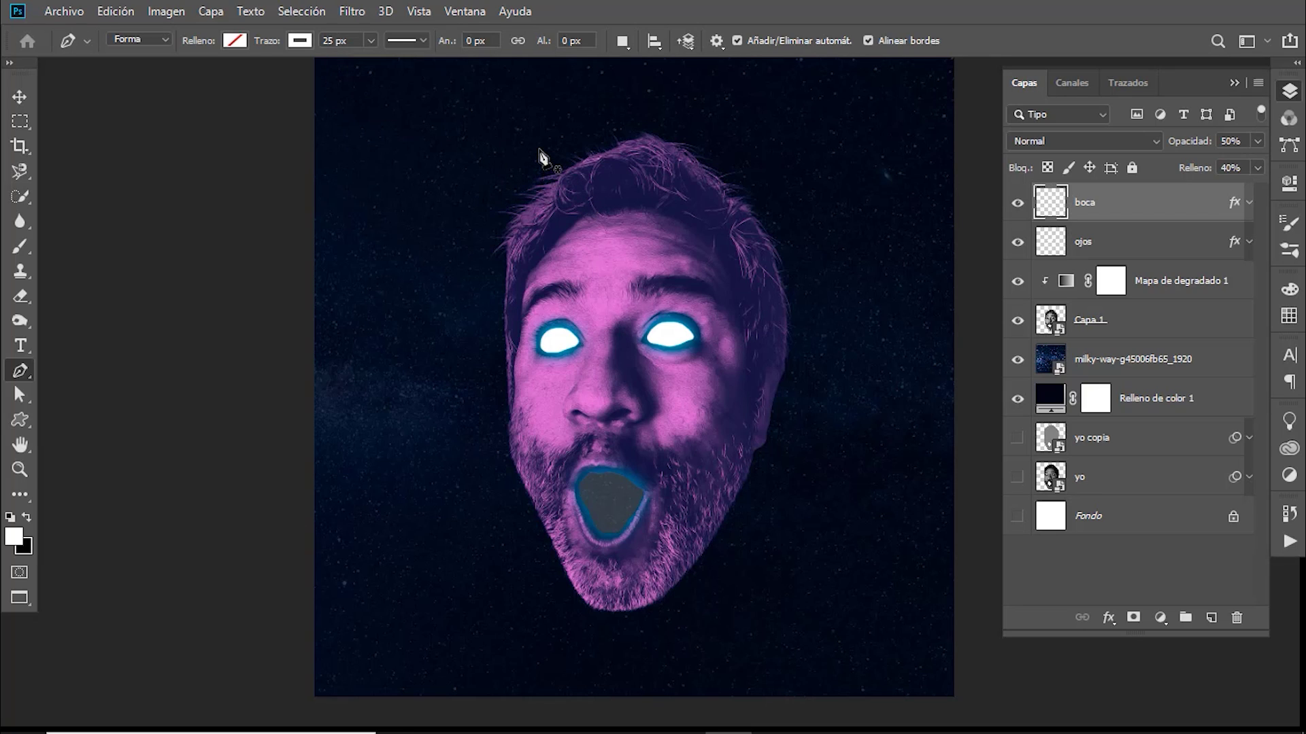
Step: Draw a closed triangle: above the head, right of the face, below-left of the mouth
click(539, 148)
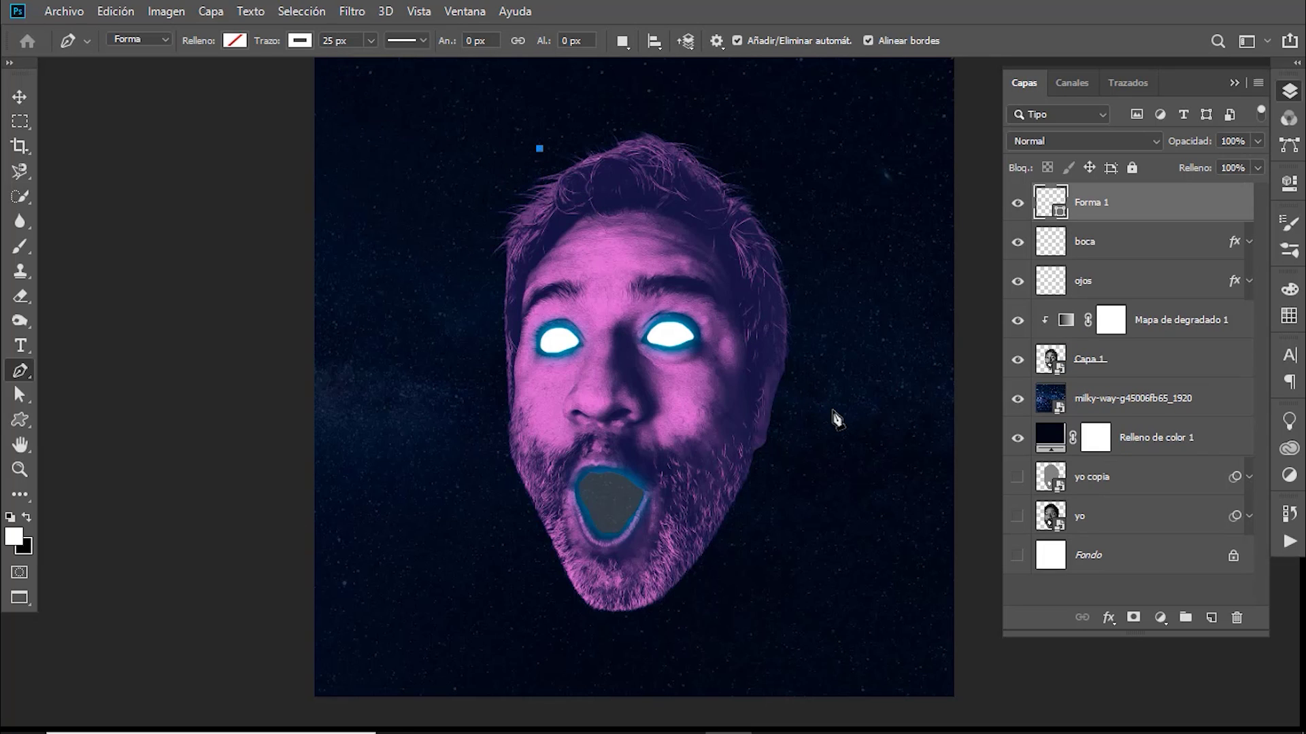
click(833, 411)
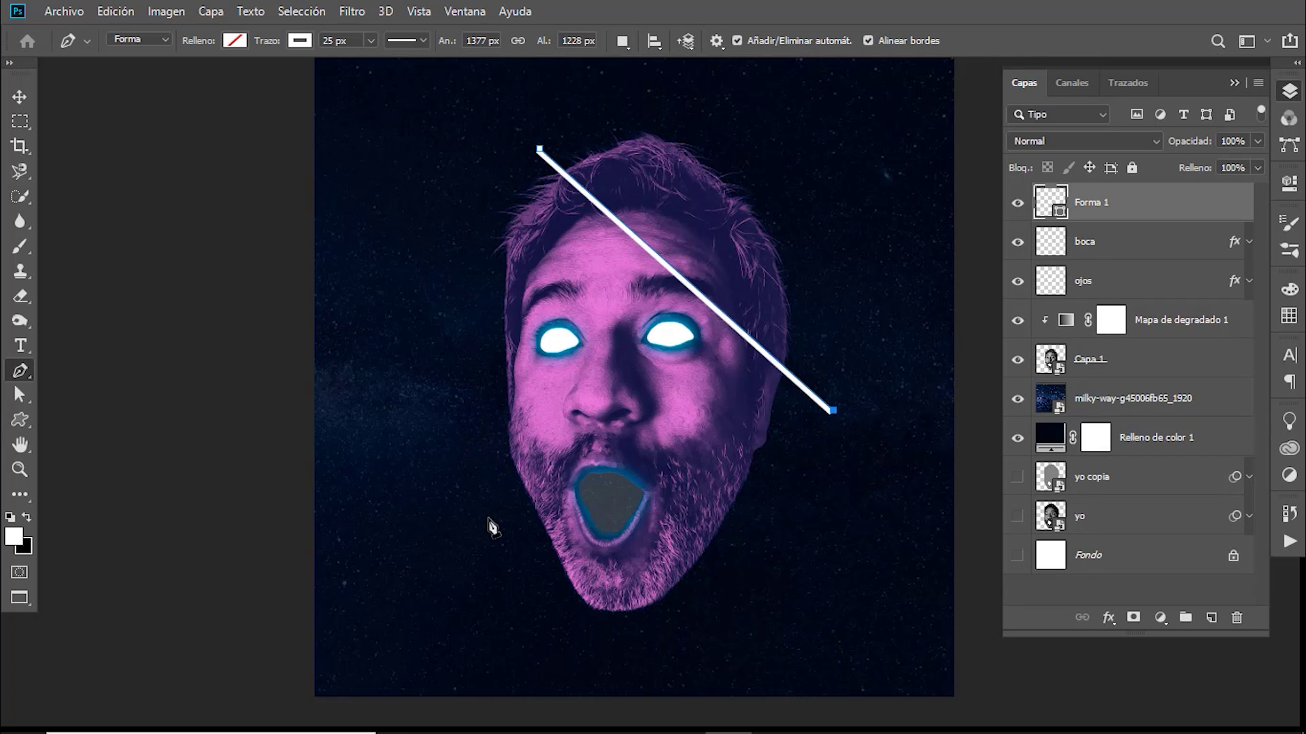
click(474, 518)
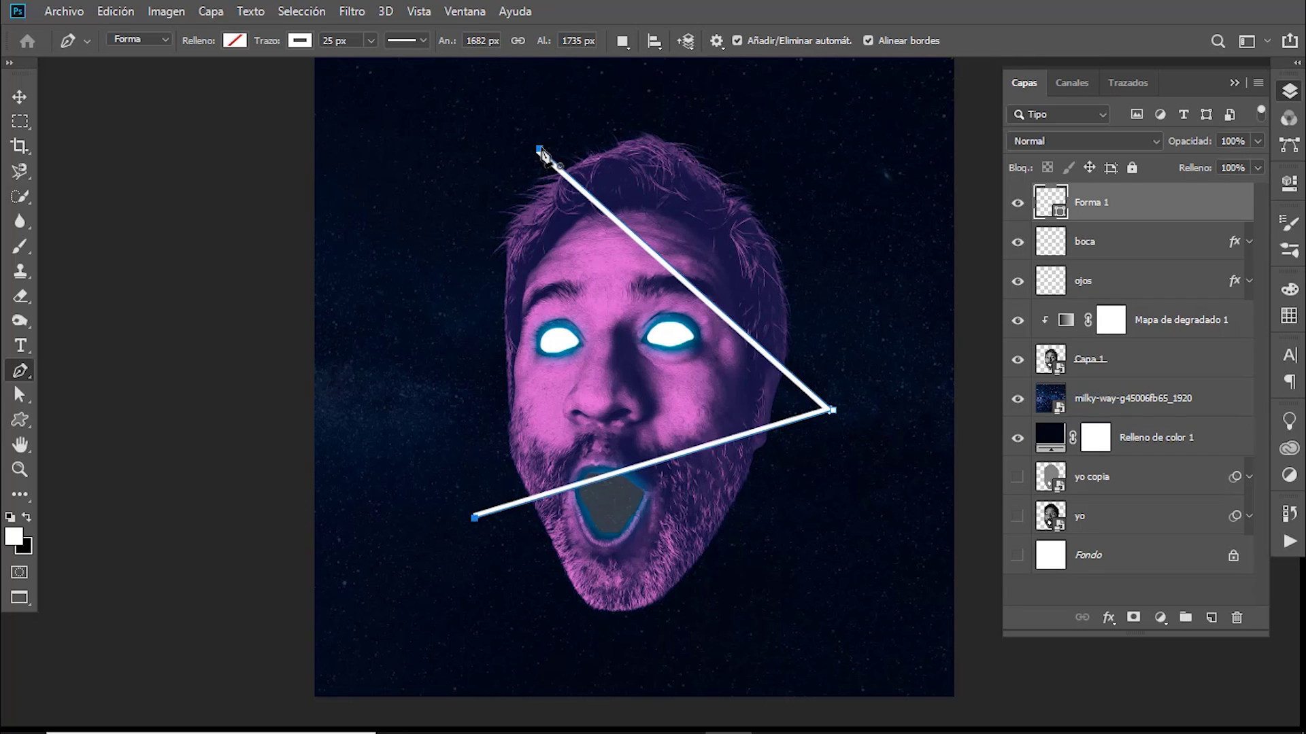
click(540, 149)
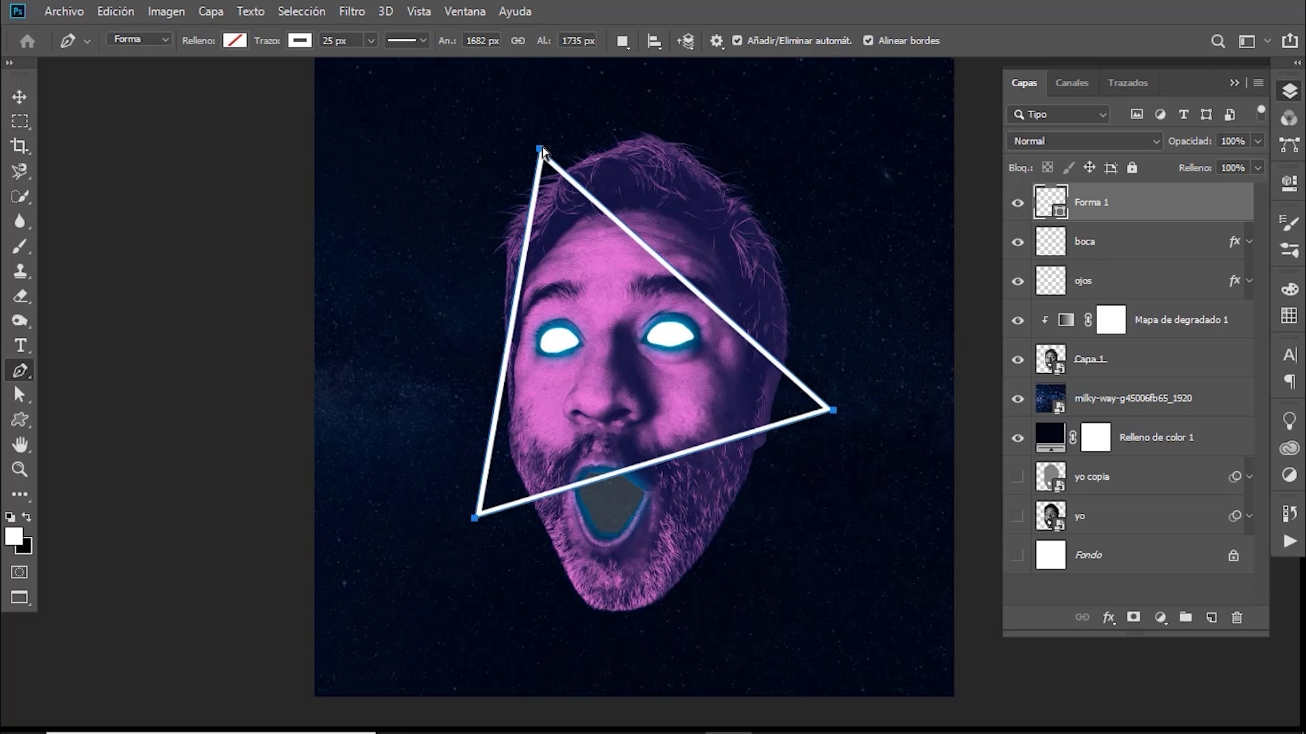
Step: Move the triangle's top corner onto the forehead, right corner outward, lower-left corner down-left
drag(539, 150, 565, 209)
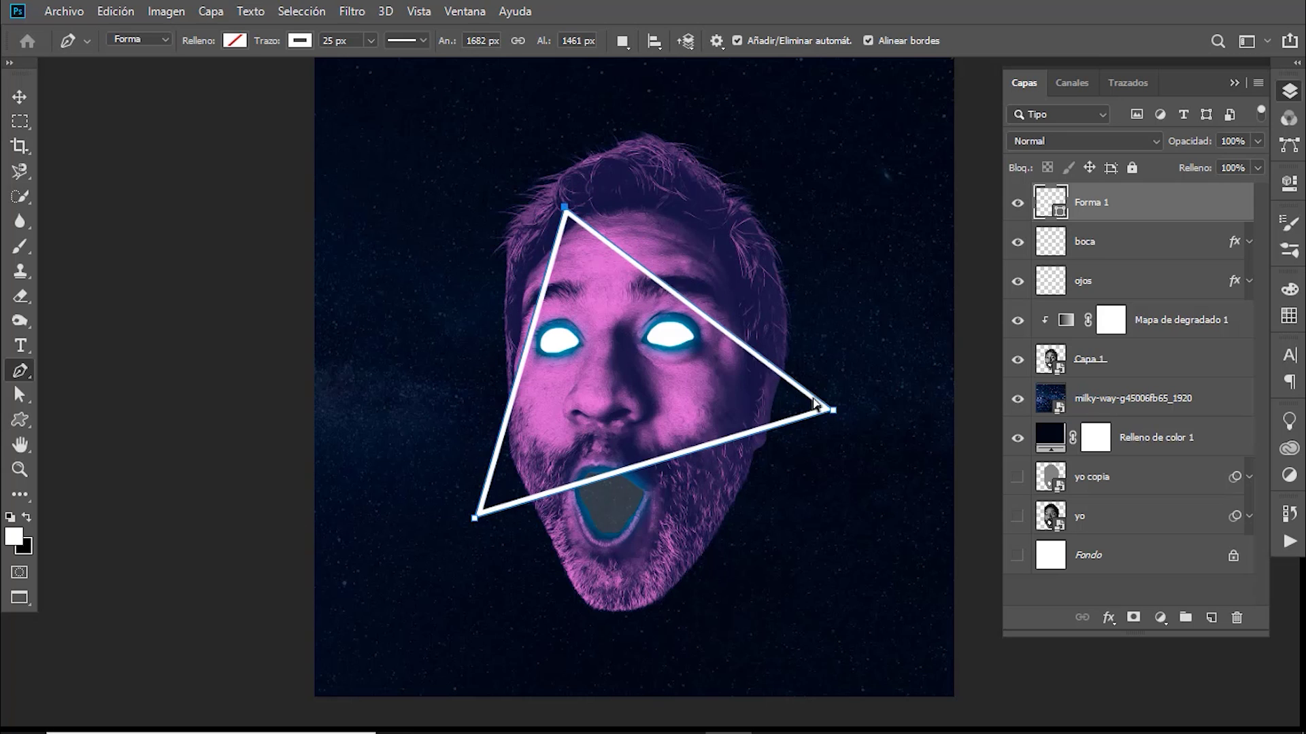
drag(833, 411, 869, 427)
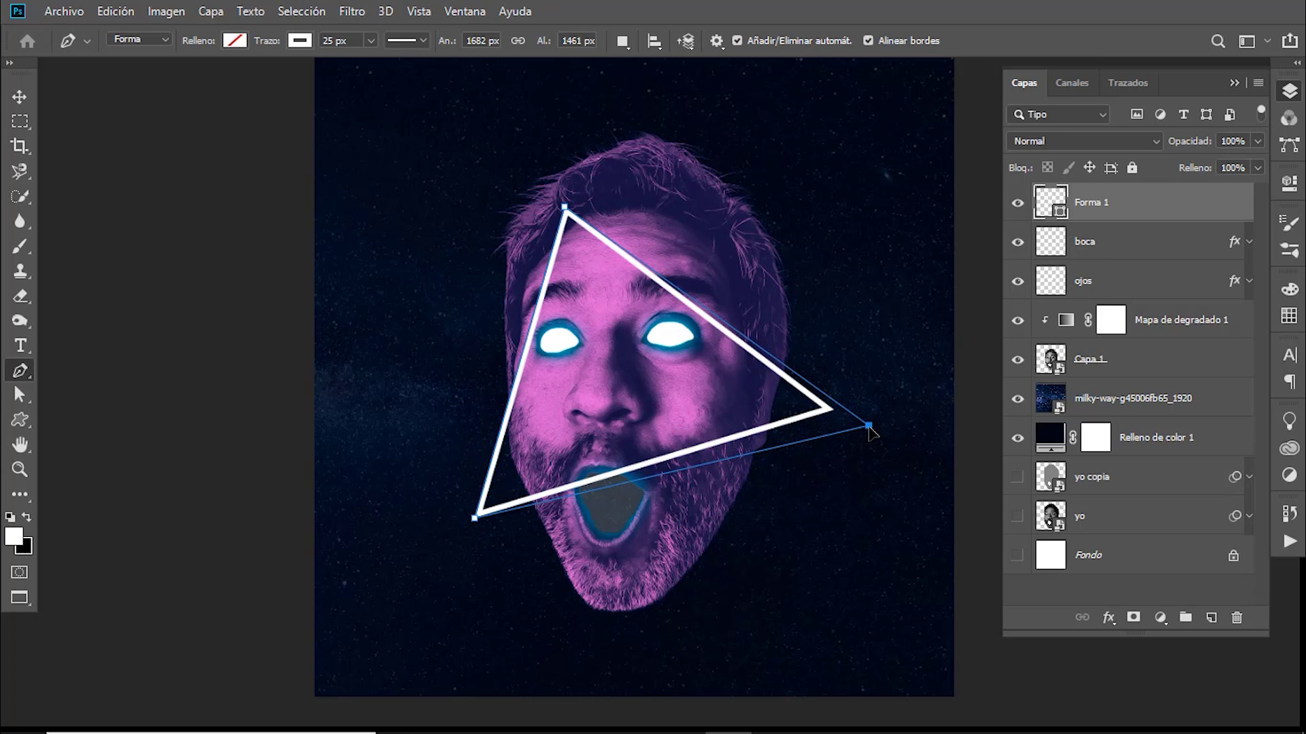
drag(474, 519, 435, 563)
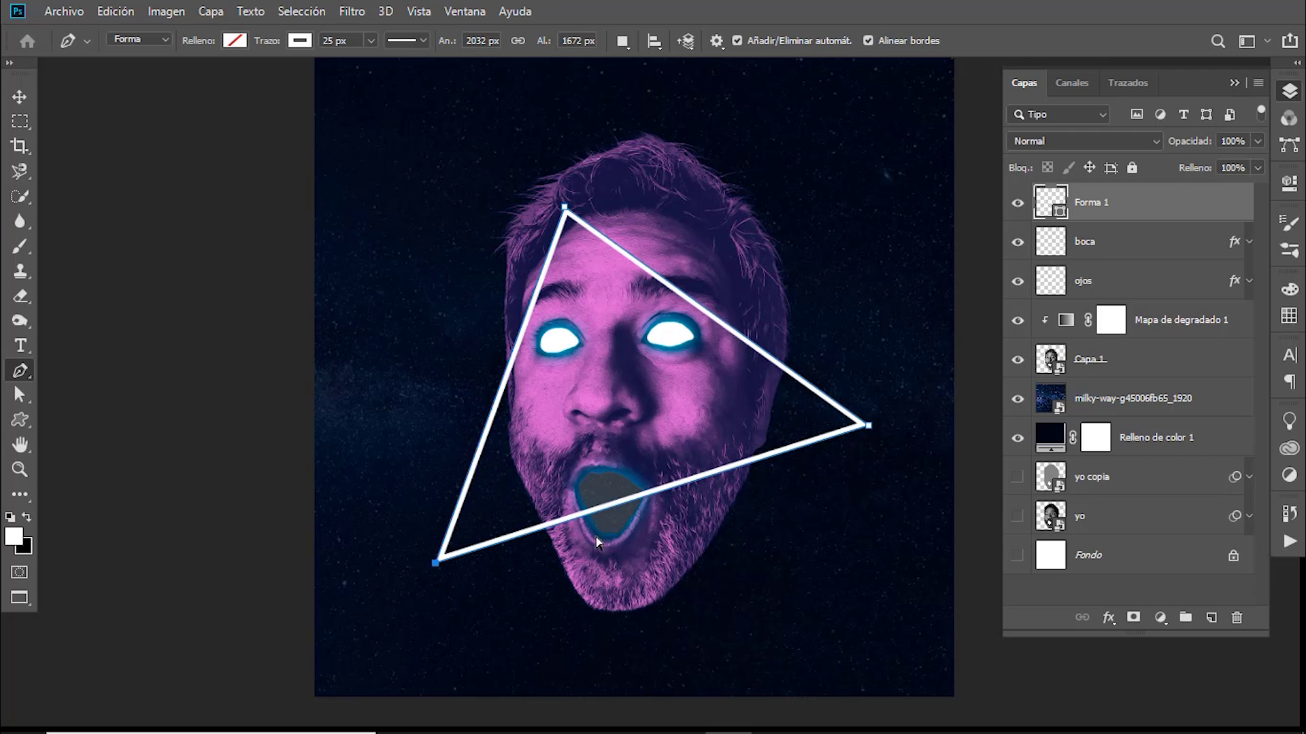
drag(869, 427, 896, 431)
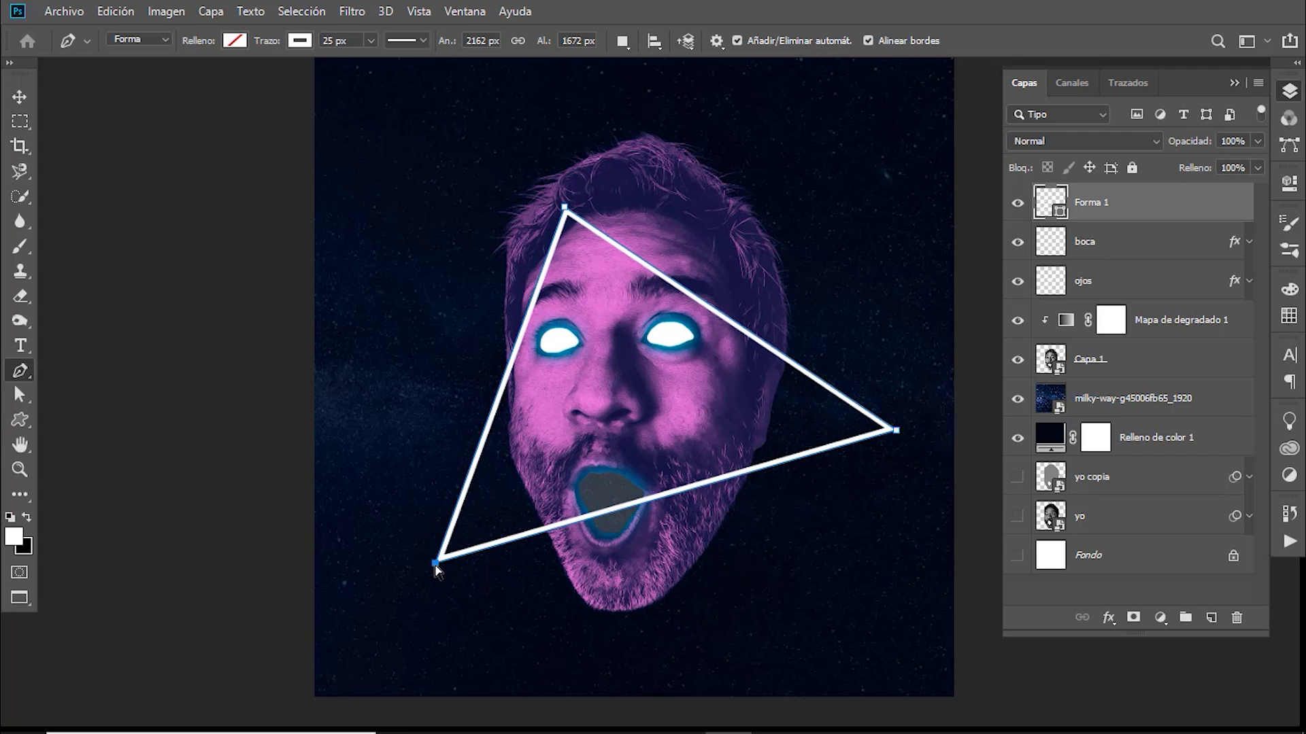
drag(436, 565, 441, 561)
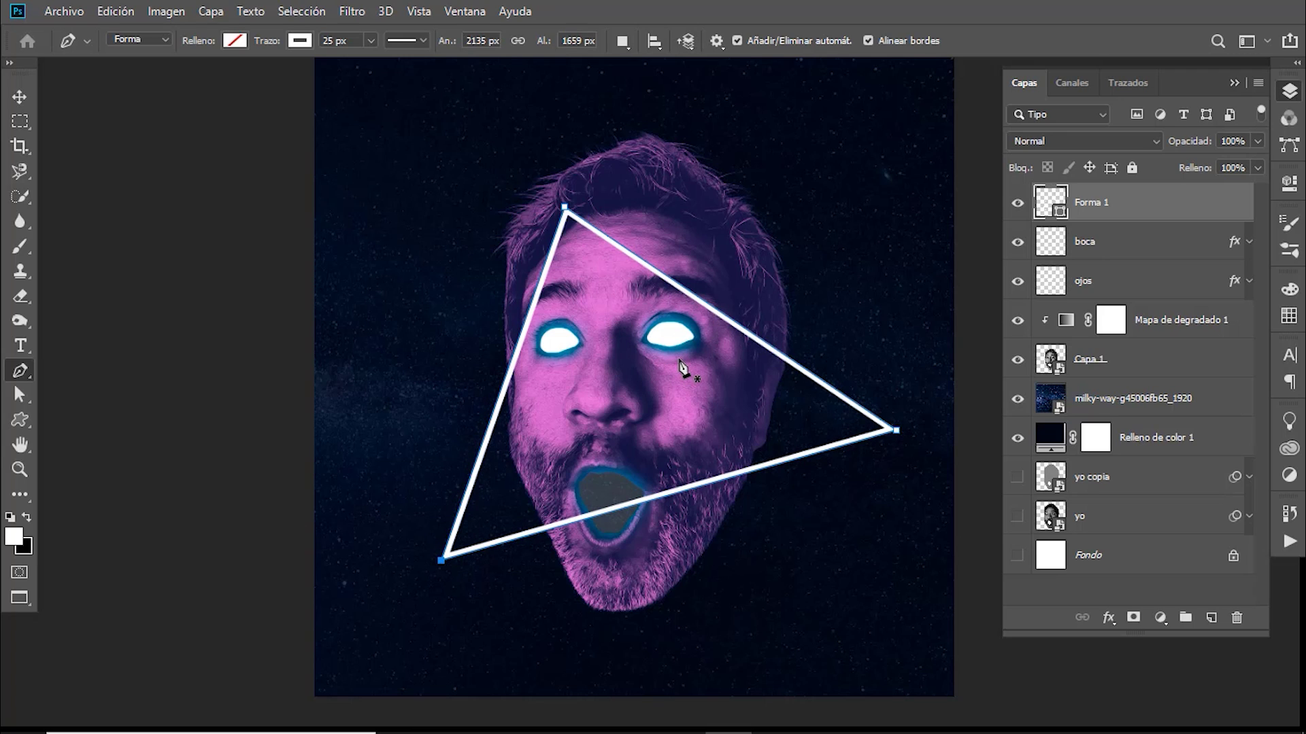
key(v)
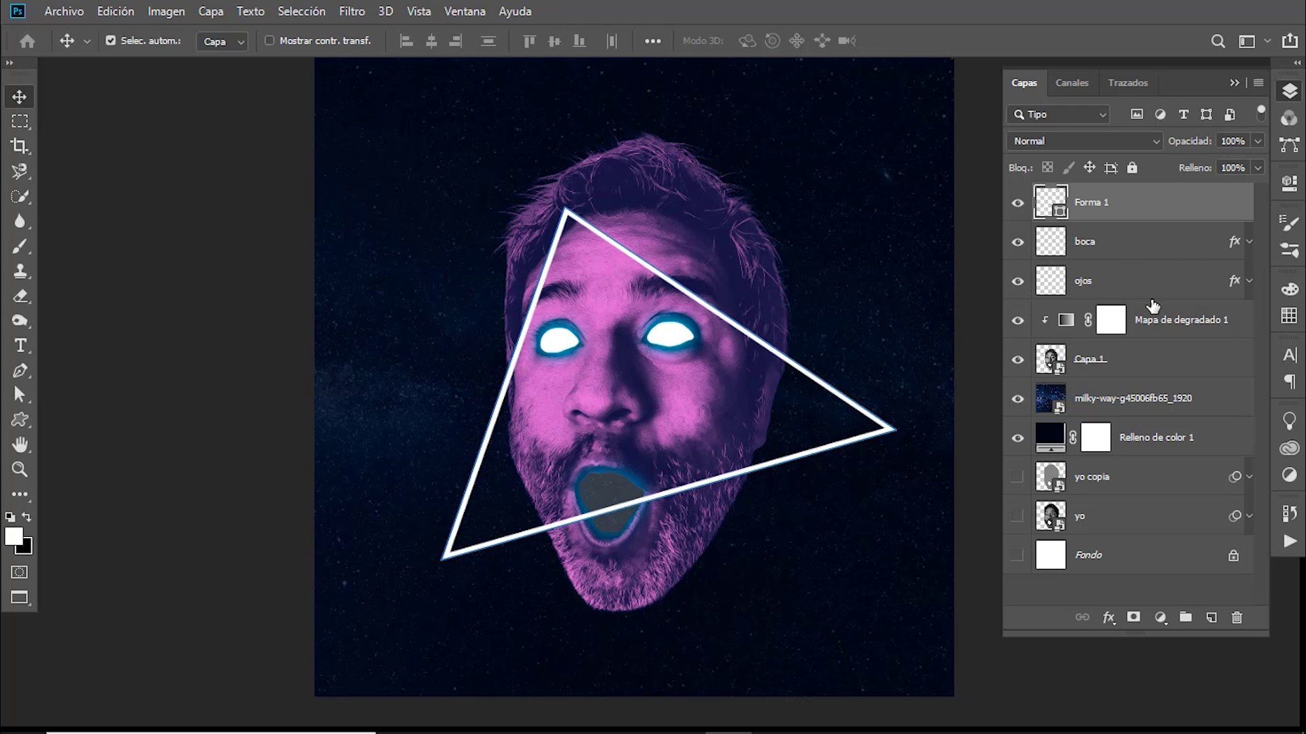
Step: Copy the ojos layer style onto Forma 1 and give Forma 1 a white layer mask
click(1151, 292)
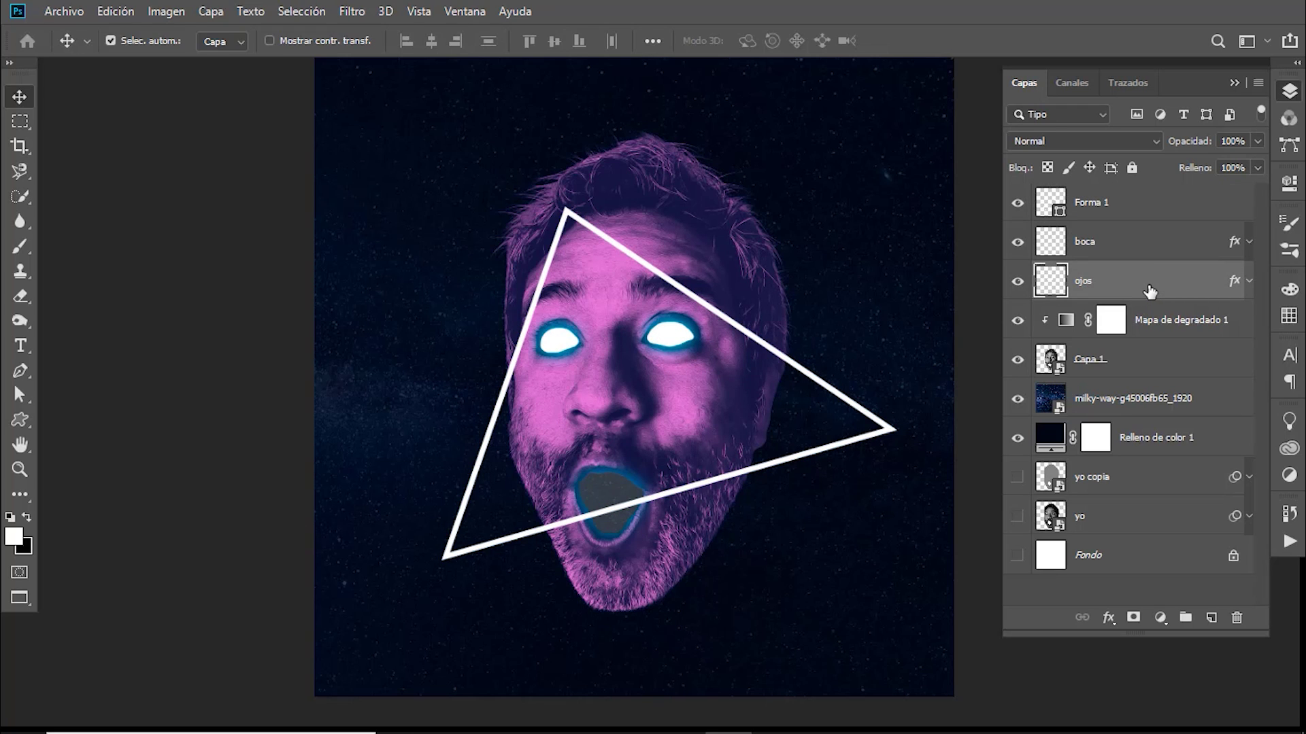
right_click(1149, 291)
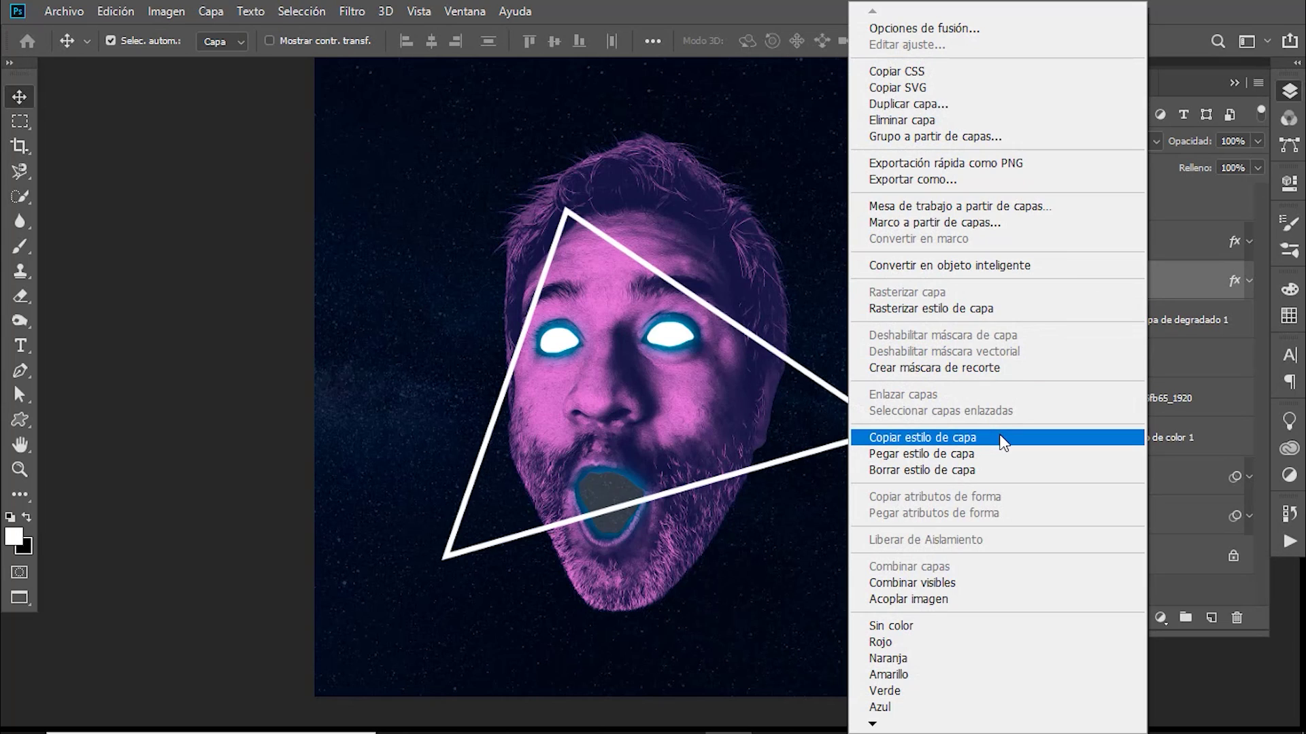
click(1002, 442)
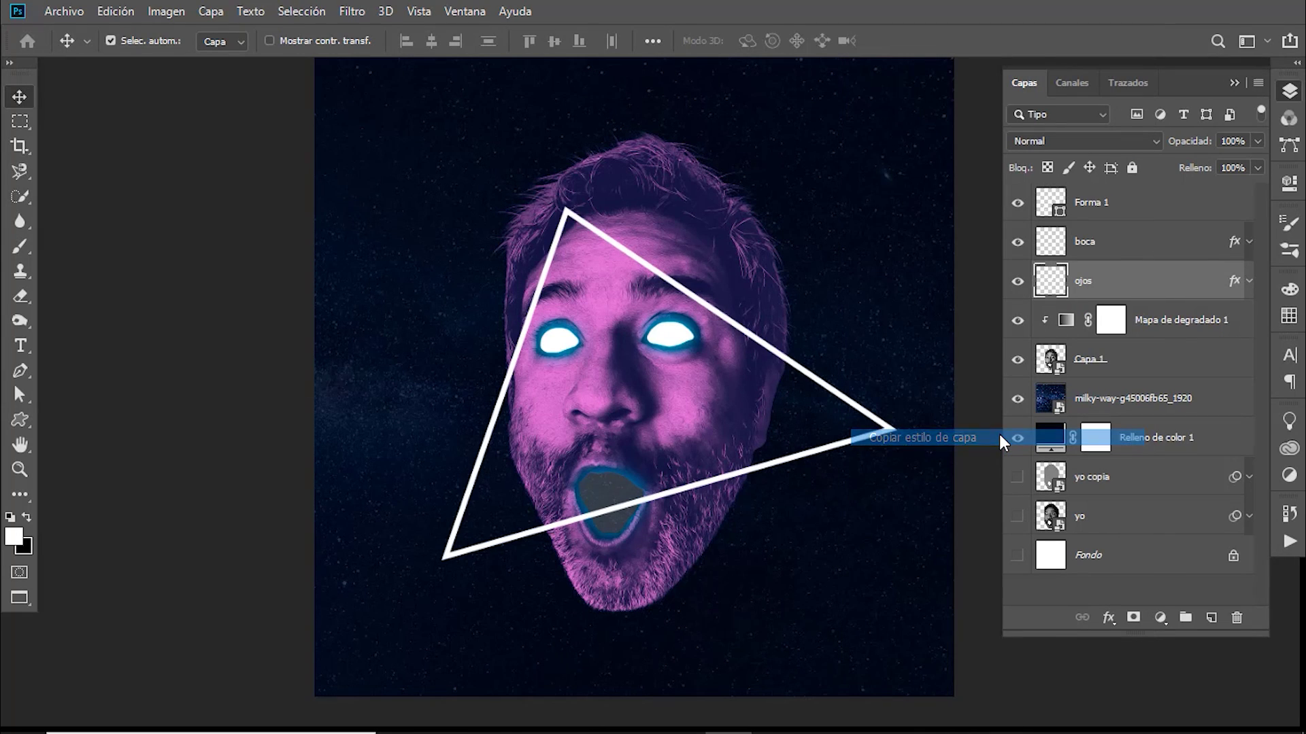
click(1145, 210)
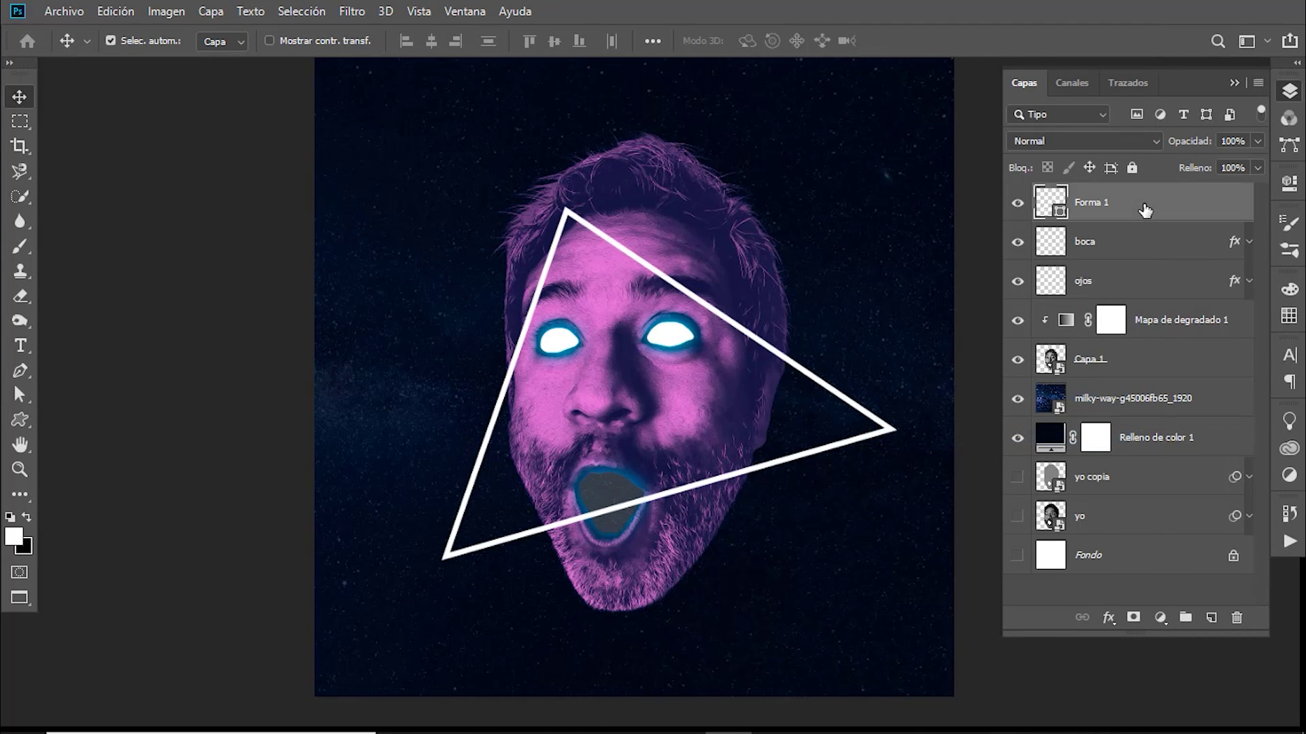
right_click(1145, 211)
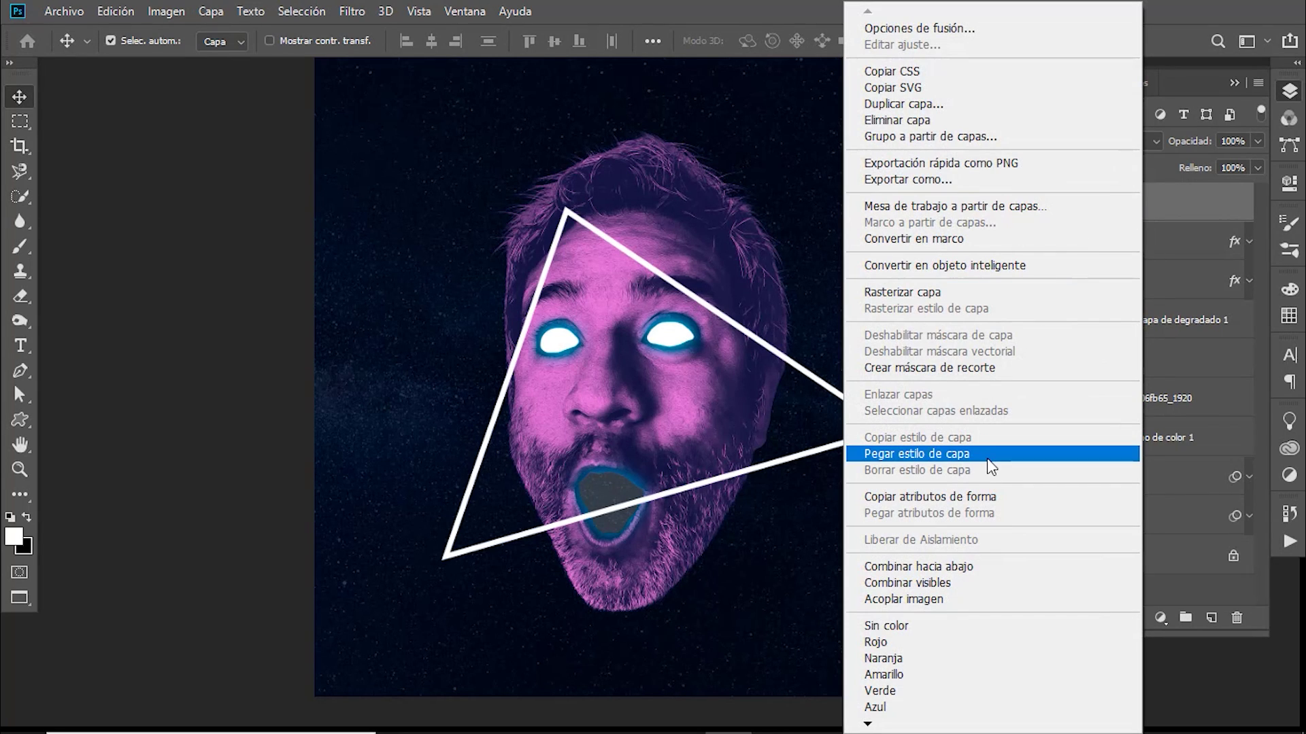
click(990, 460)
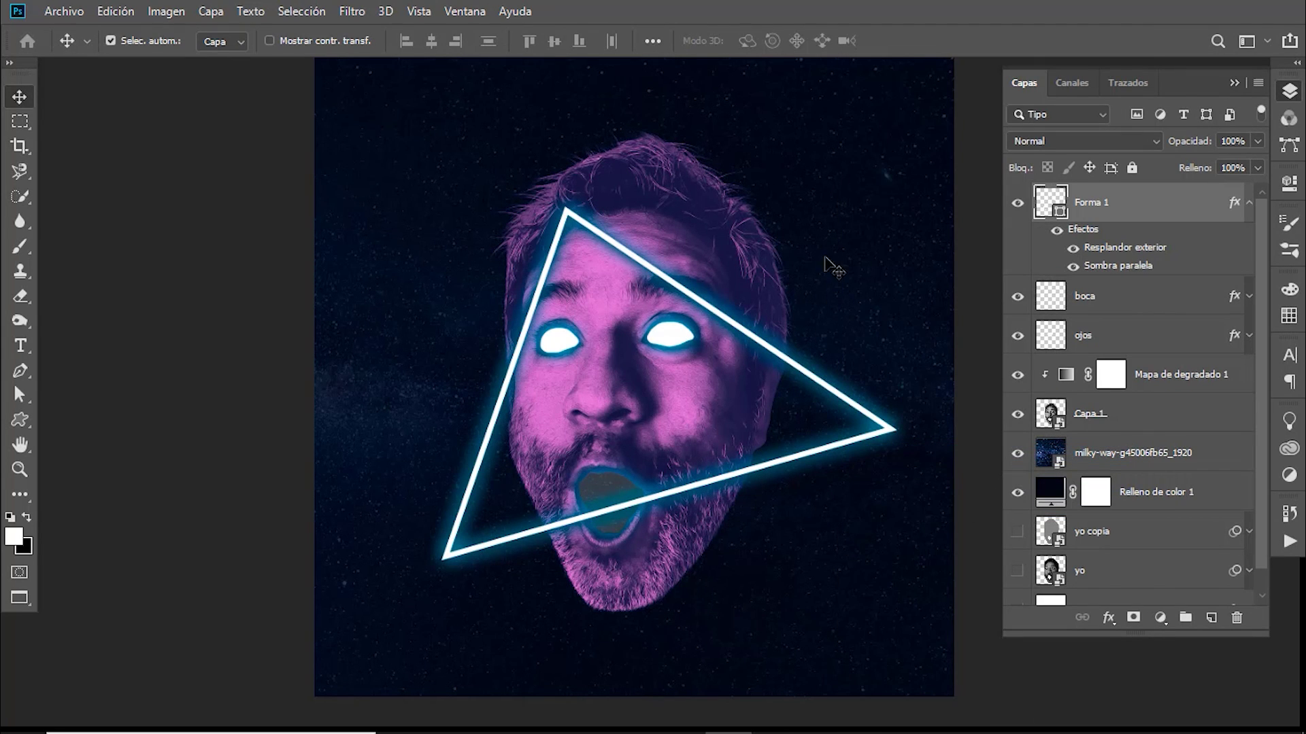
click(1133, 619)
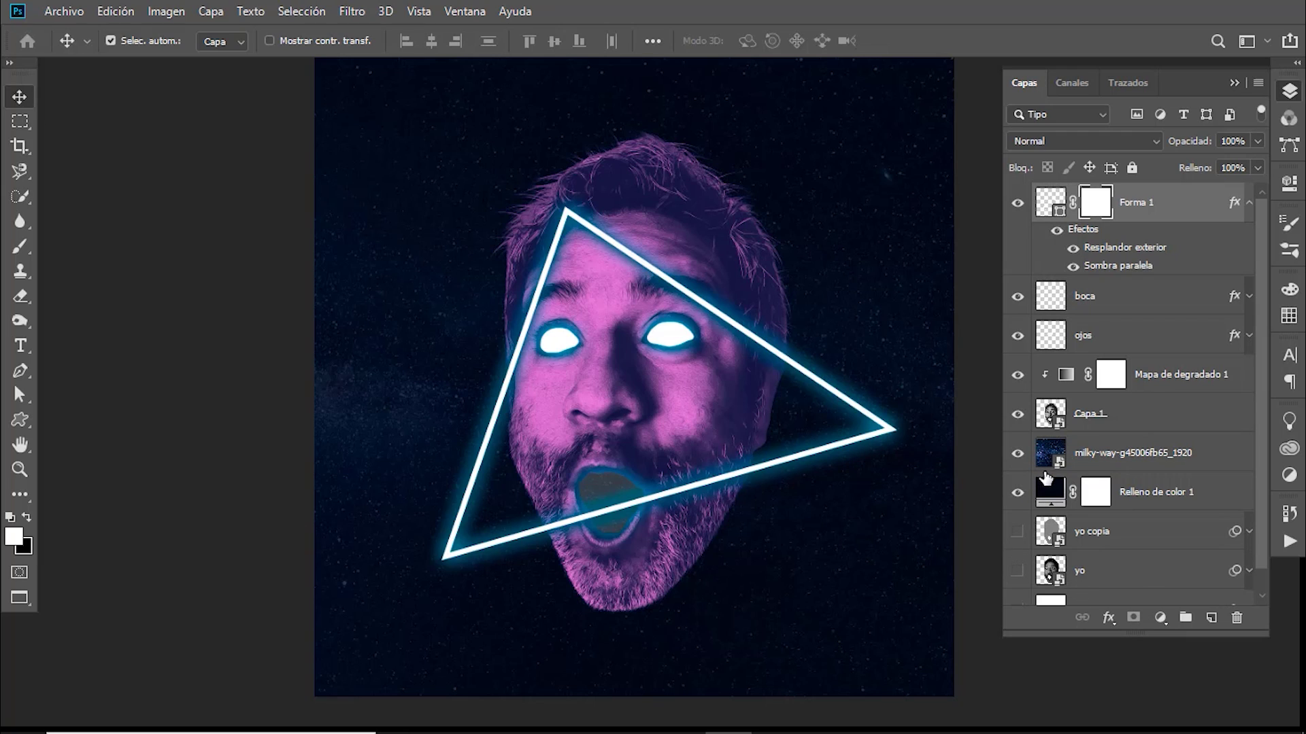
Step: Load Capa 1's outline as a selection and erase Forma 1's triangle over the jaw
drag(1093, 427, 1057, 434)
ctrl+click(1050, 422)
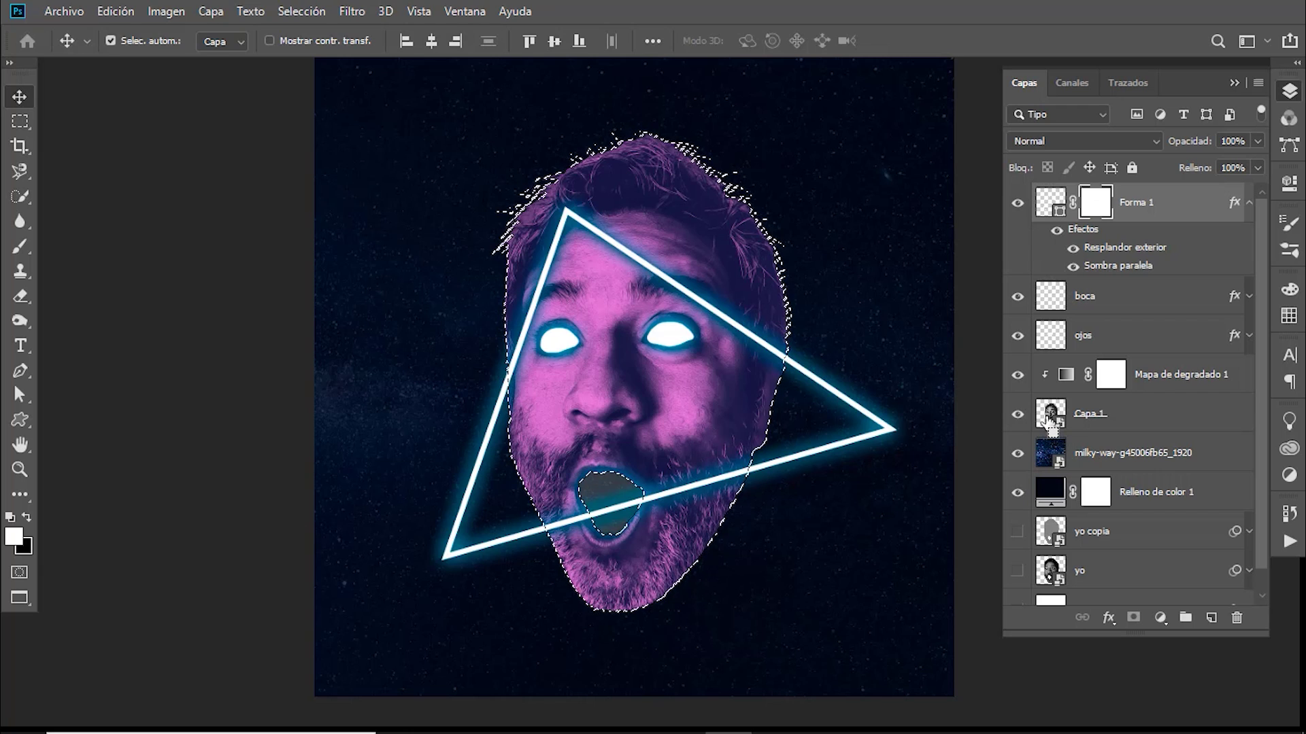
click(20, 296)
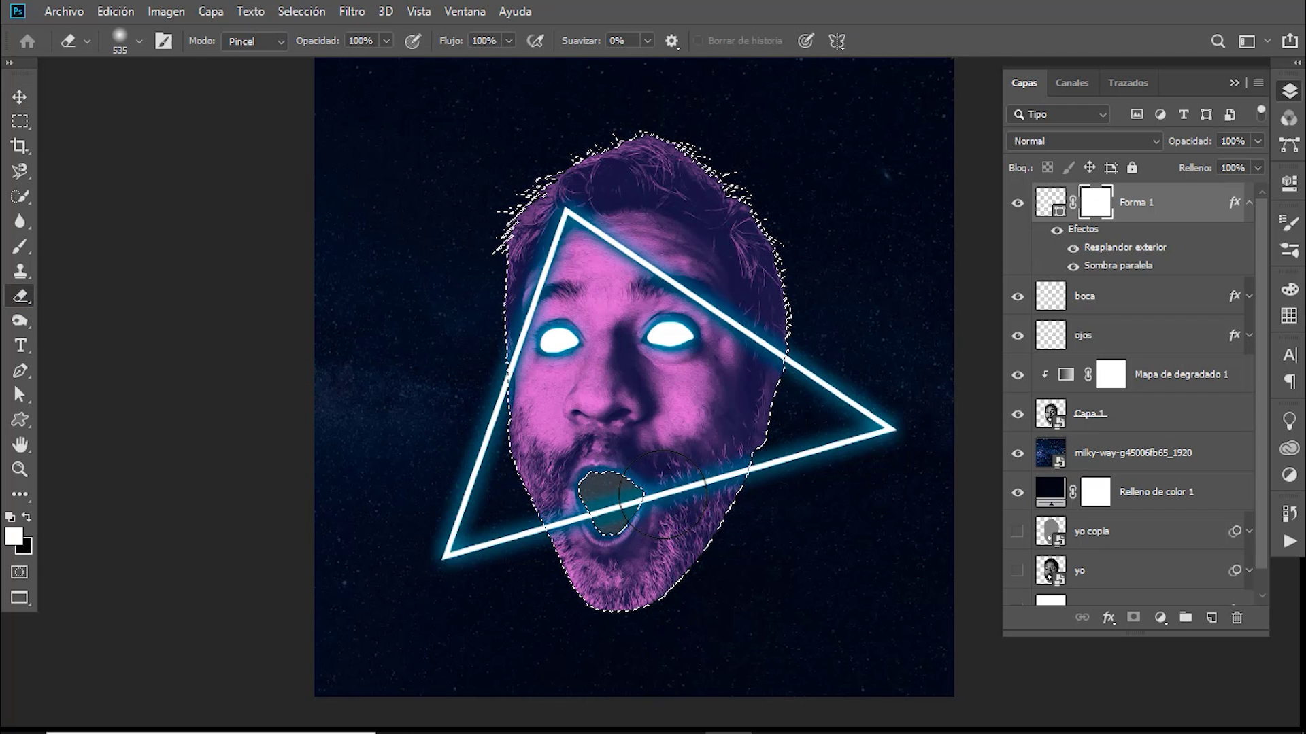
drag(663, 493, 695, 484)
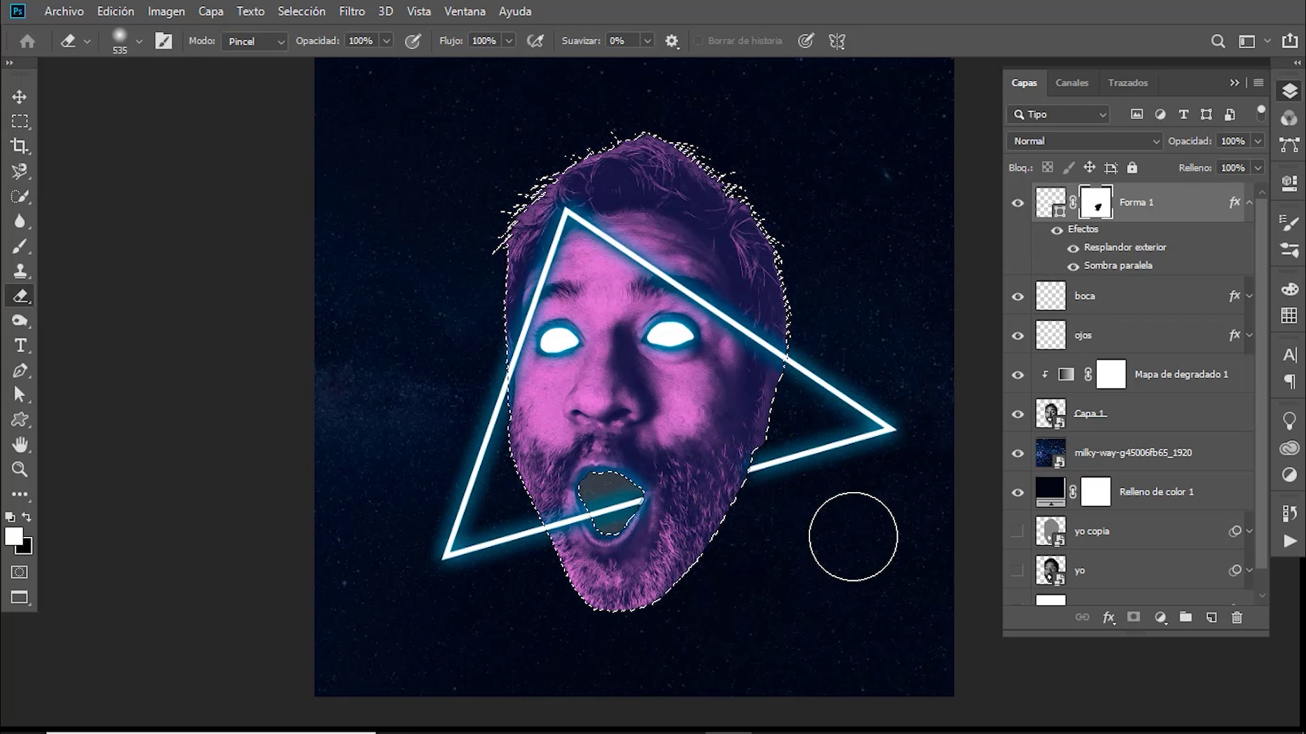
key(ctrl+d)
key(v)
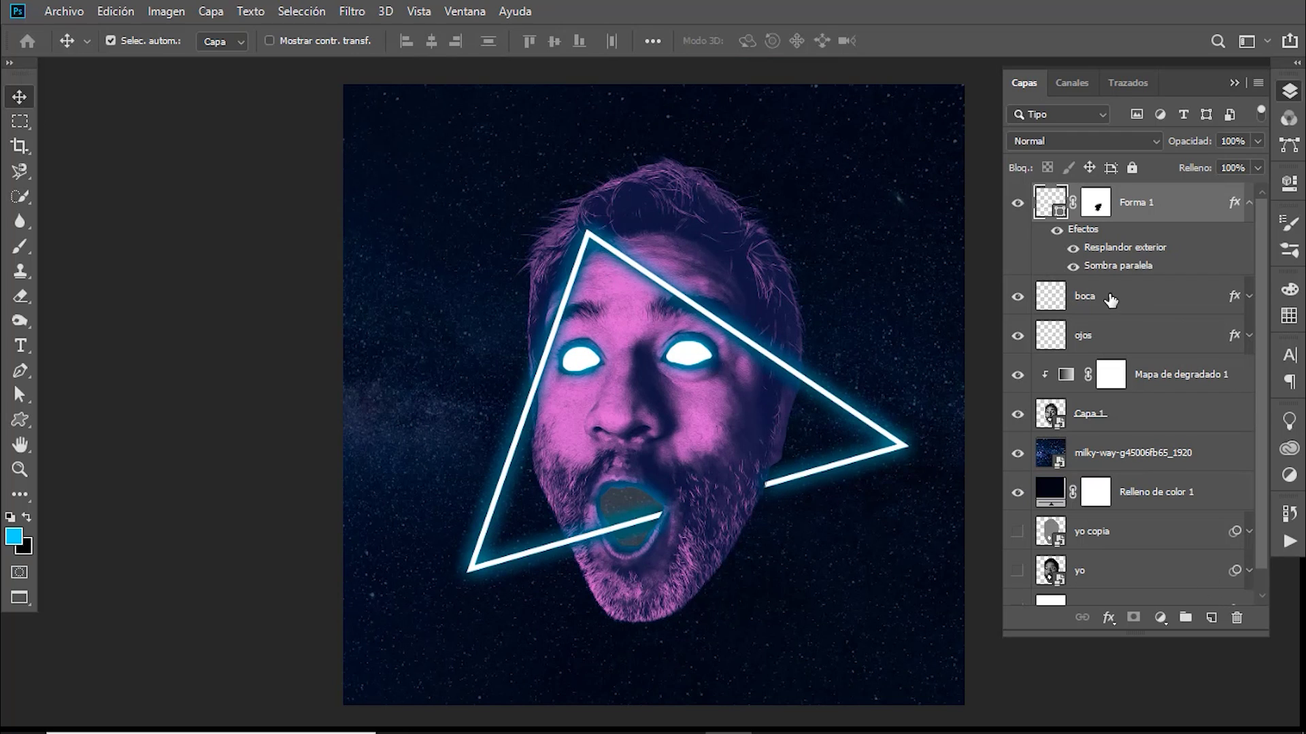
Step: Add a new layer named color above boca and set the foreground to #00c6ff
click(1111, 298)
click(1211, 618)
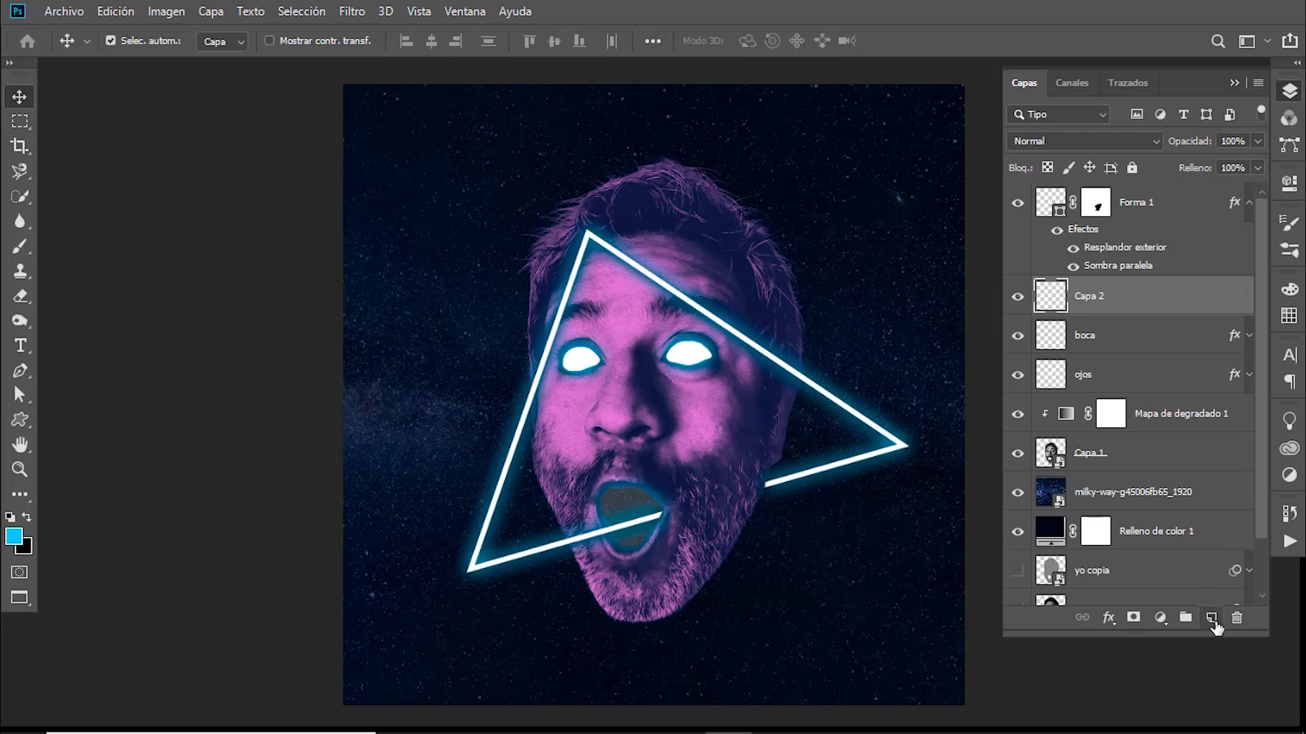
double_click(1091, 296)
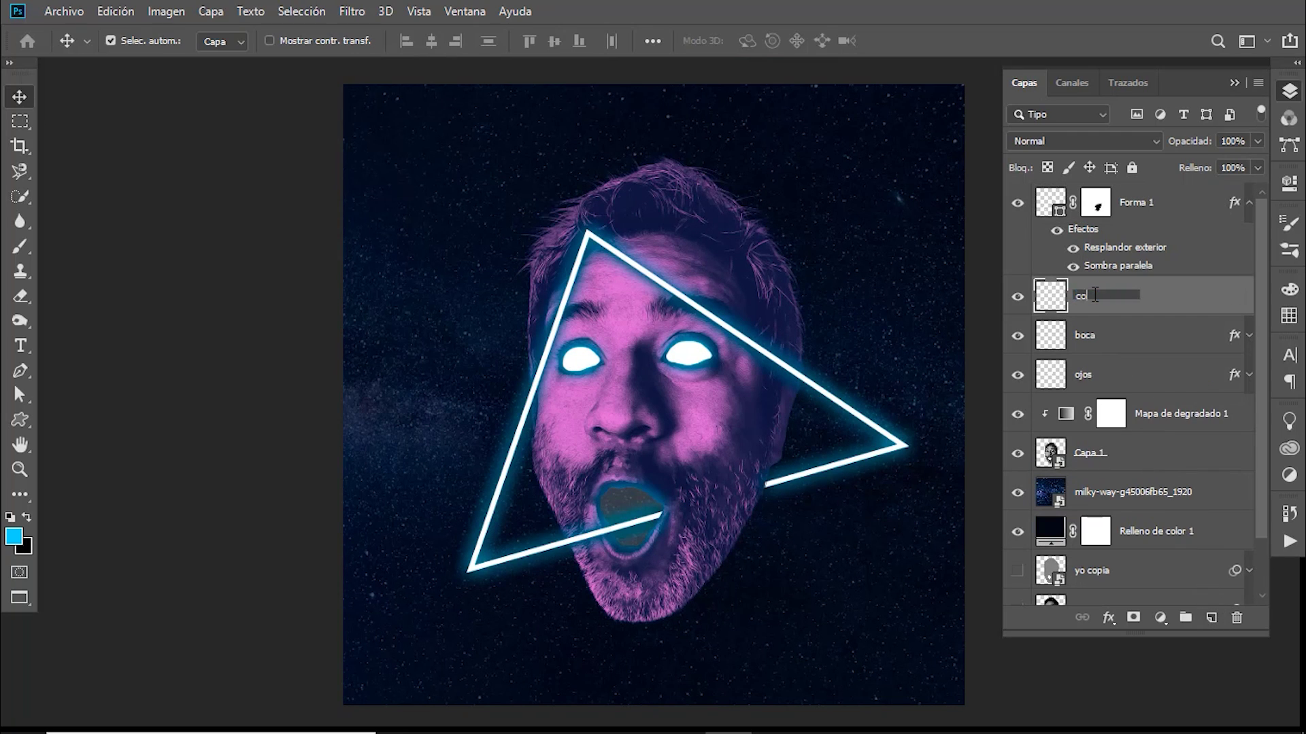
text(or)
click(14, 537)
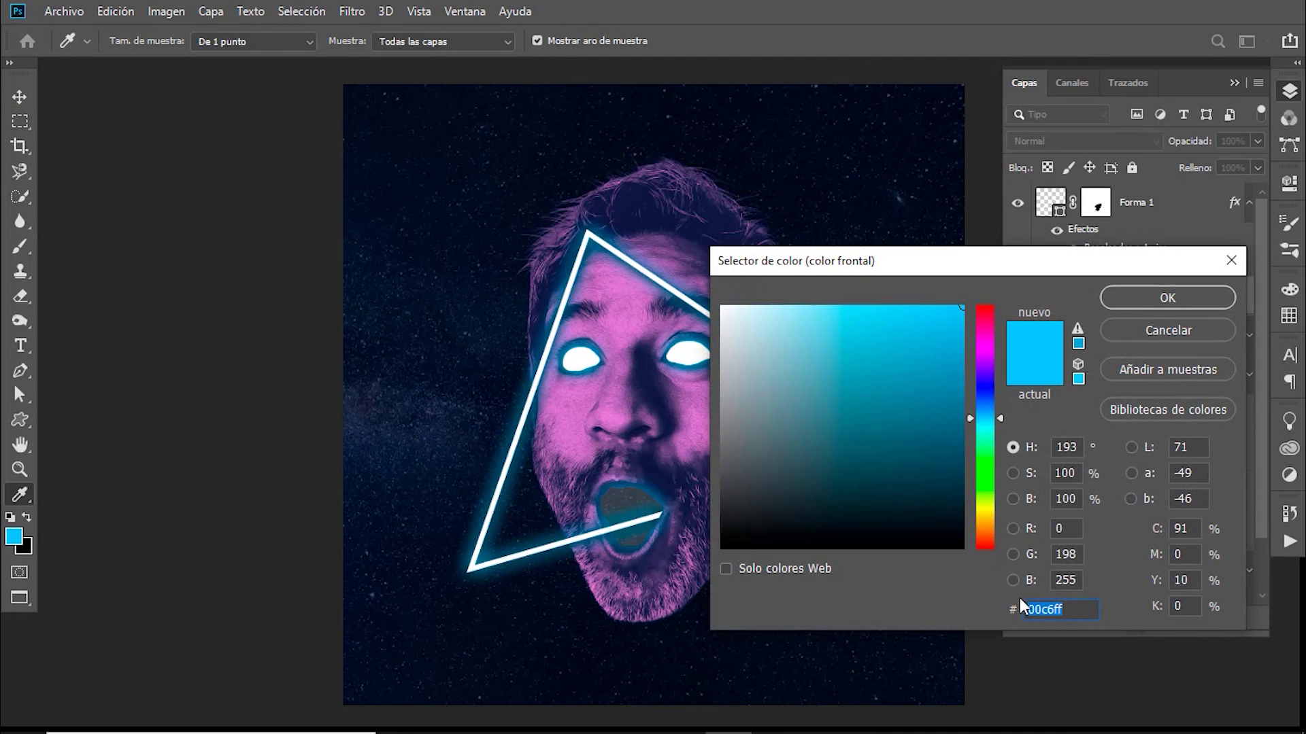
click(1071, 610)
click(1111, 304)
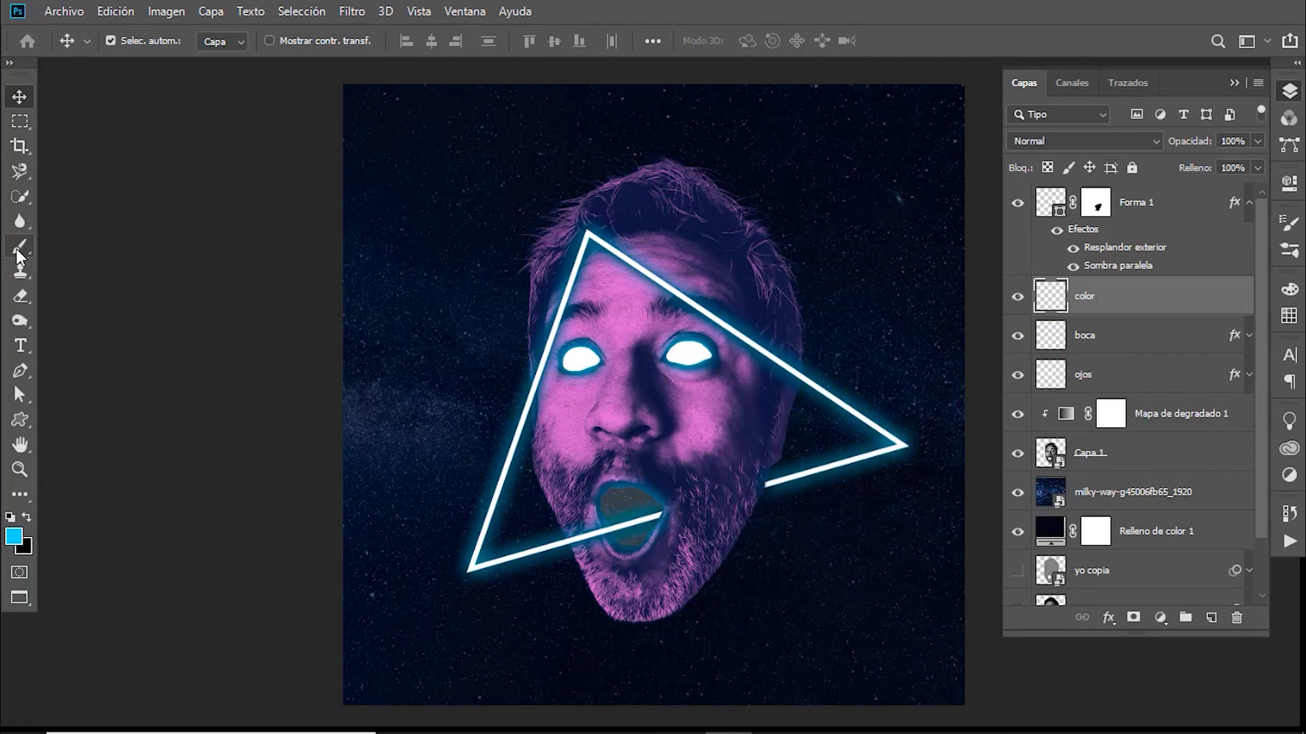
Step: Paint soft cyan over the forehead, left eye and temple on the color layer
click(16, 250)
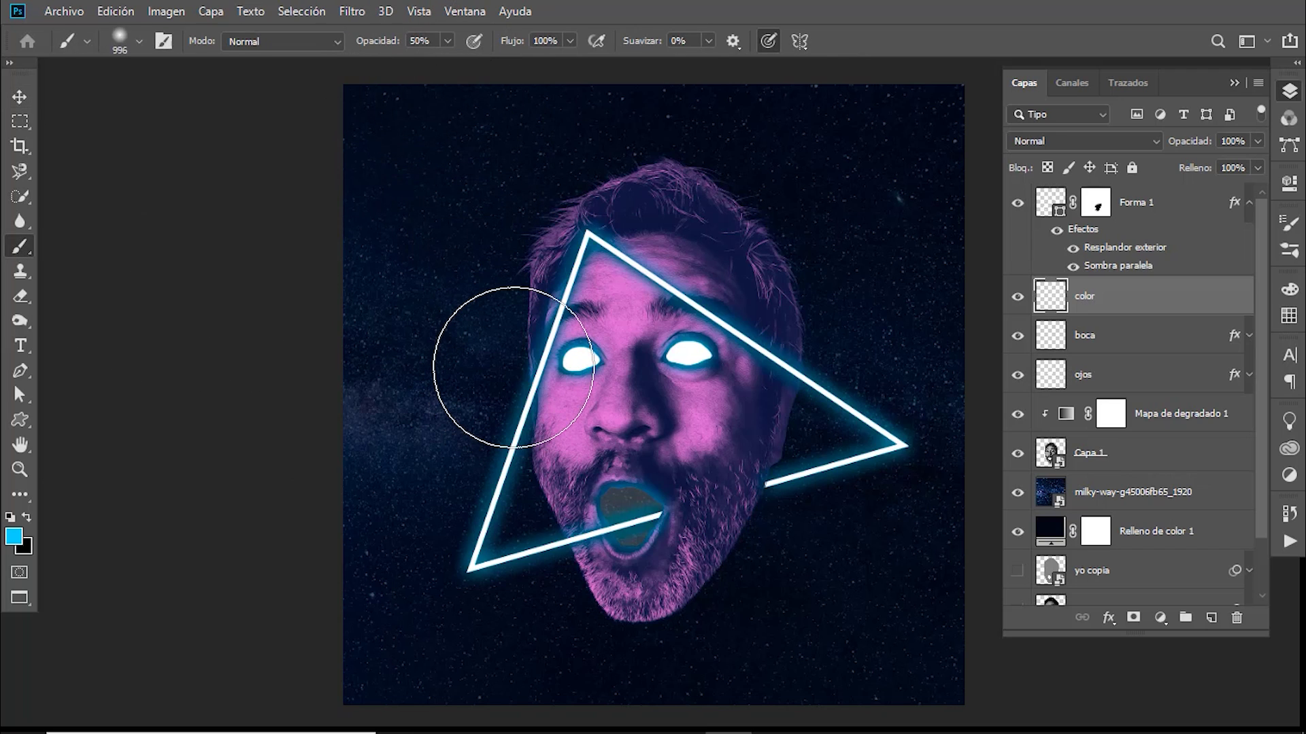
drag(620, 330, 721, 336)
drag(788, 174, 585, 258)
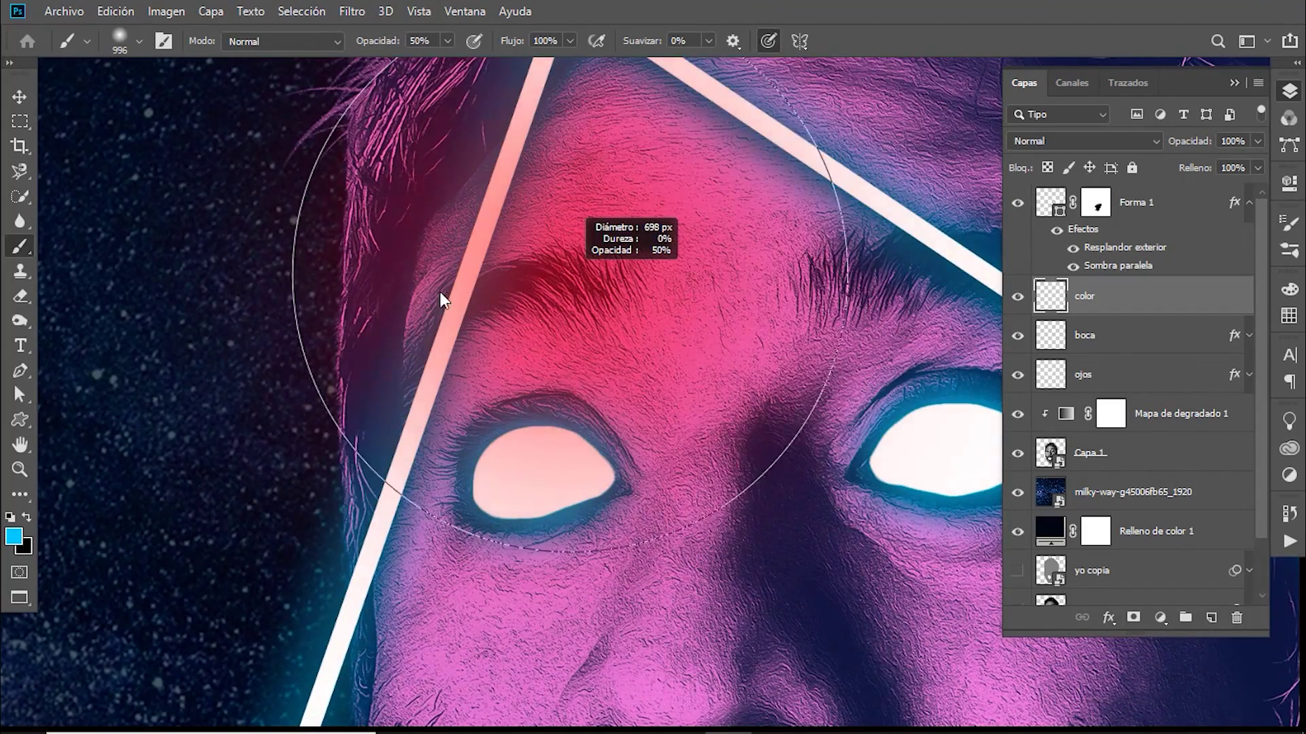
drag(380, 304, 365, 304)
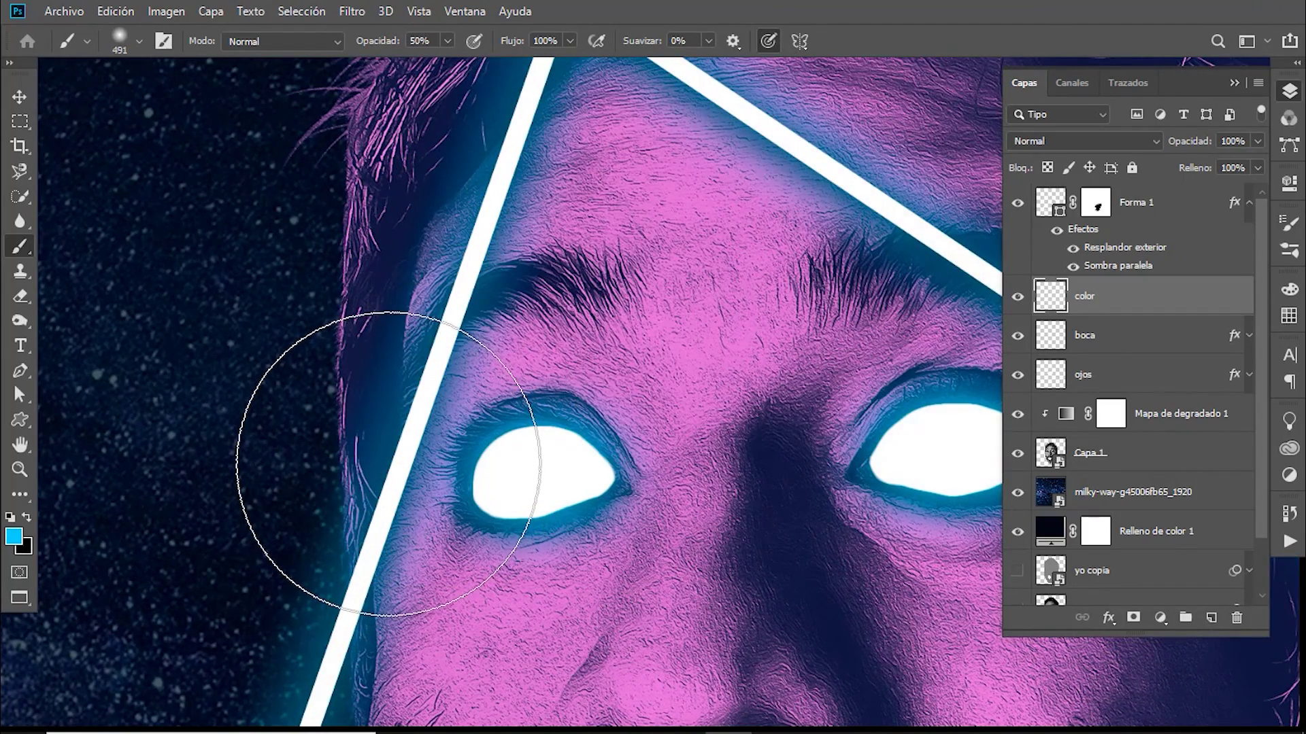
drag(379, 481, 380, 470)
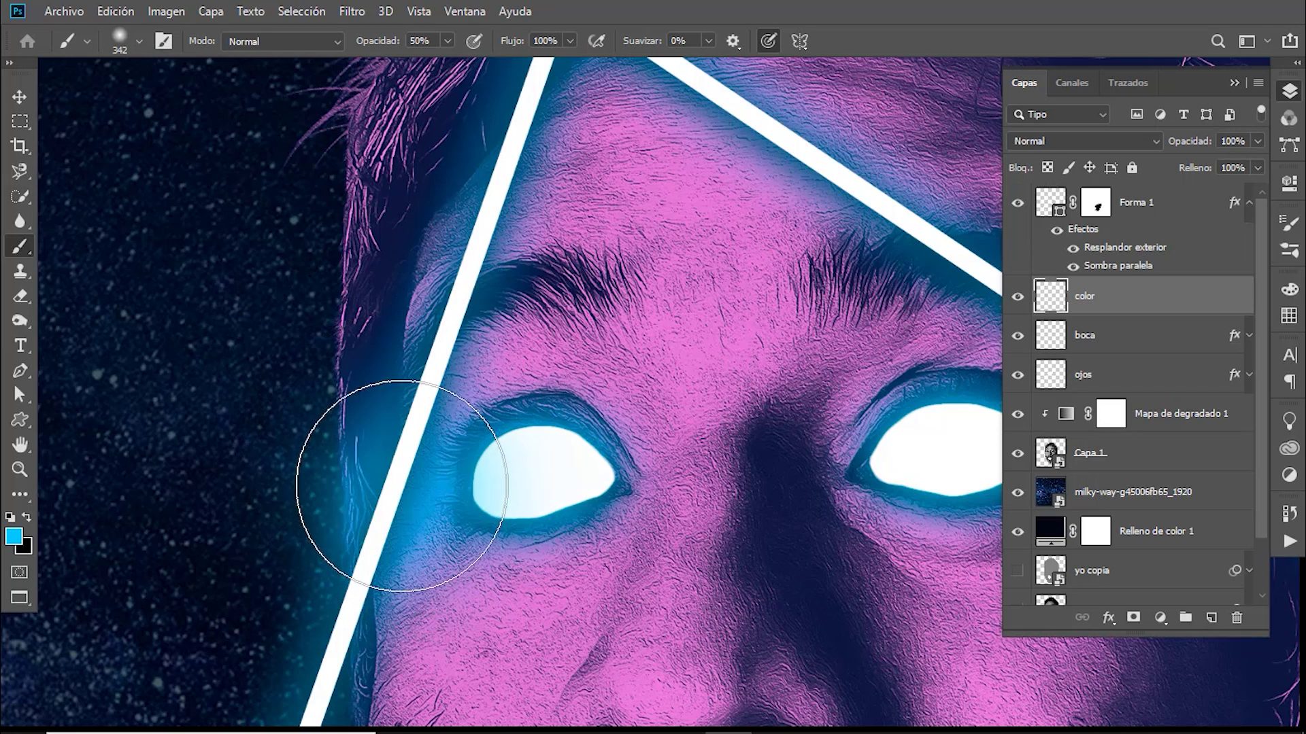
key(ctrl+0)
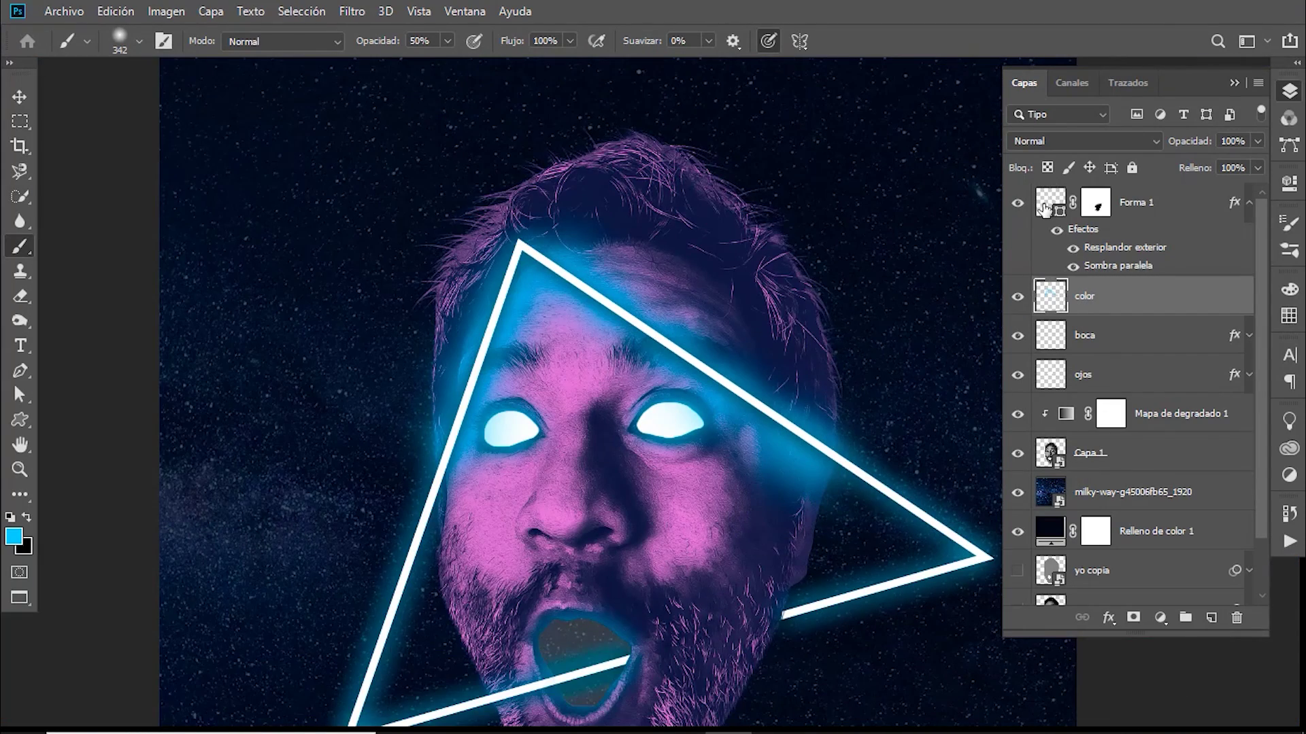
Step: Set the color layer's blend mode to Color, comparing it against Normal via undo/redo
click(1065, 145)
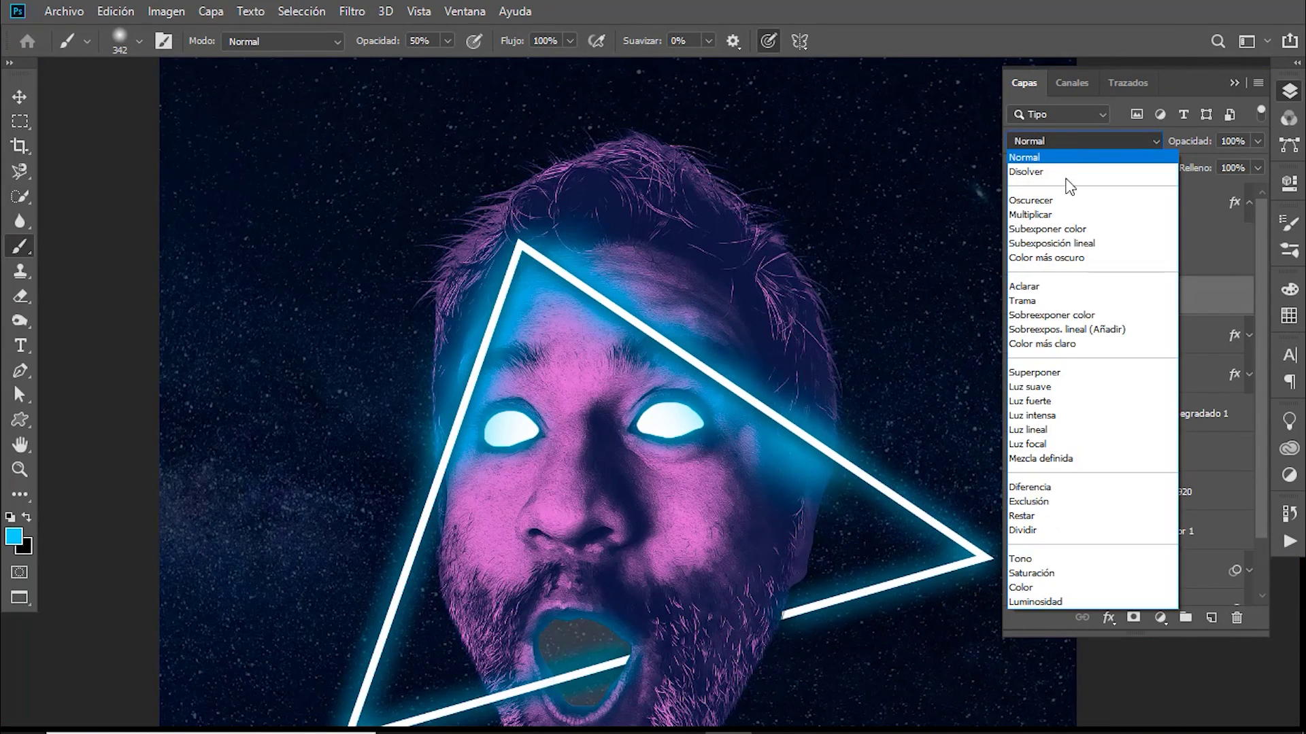
click(1078, 587)
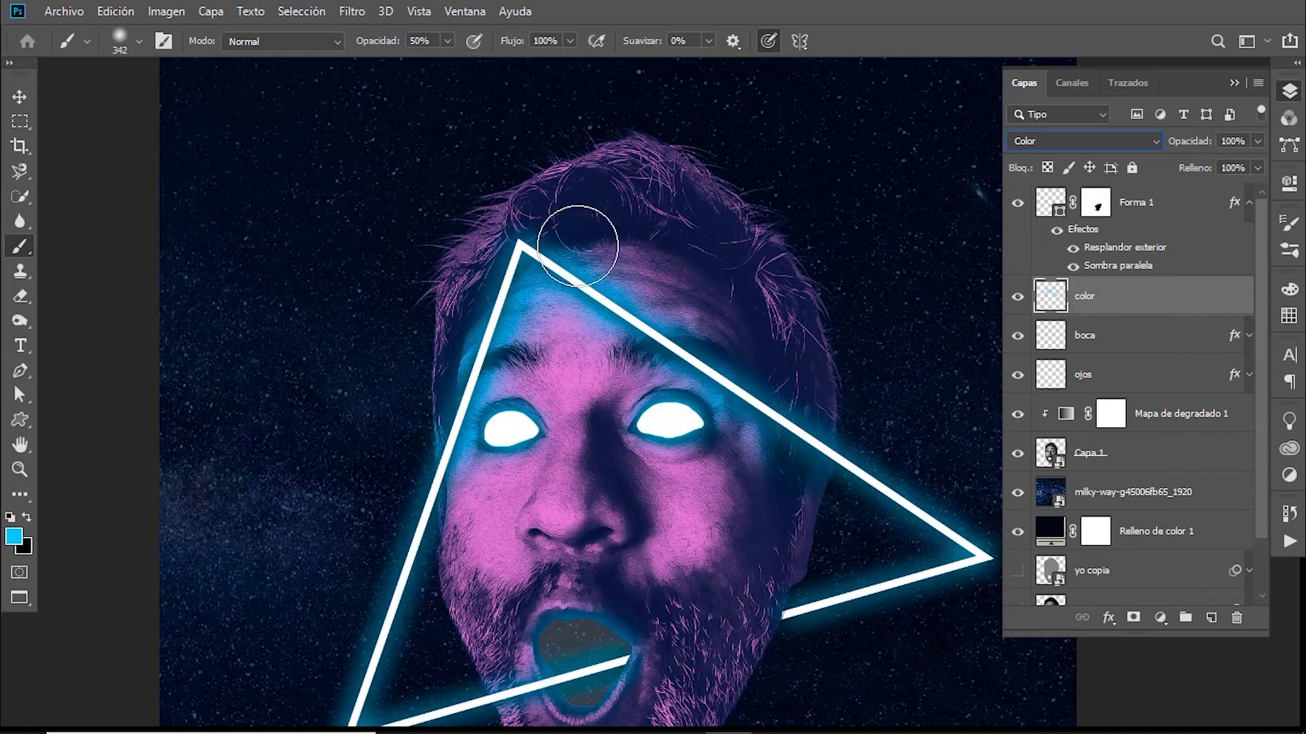
key(ctrl+1)
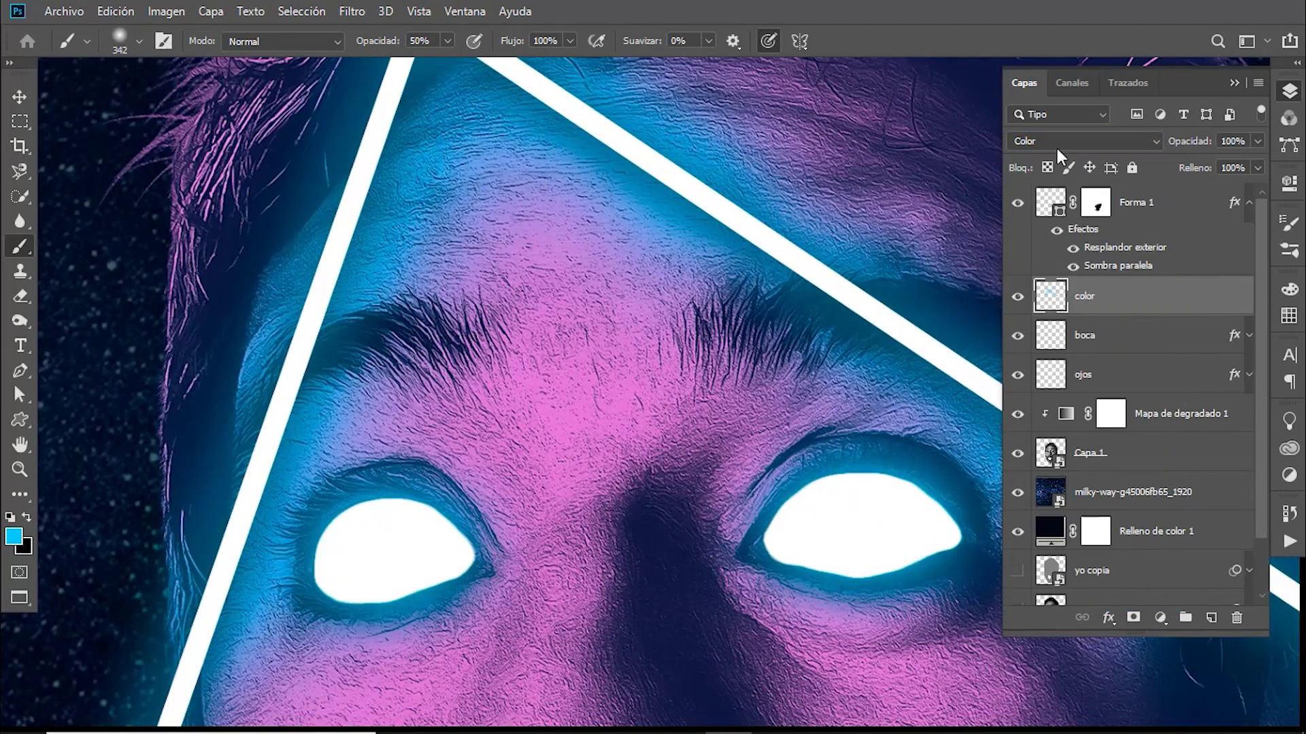
key(ctrl+z)
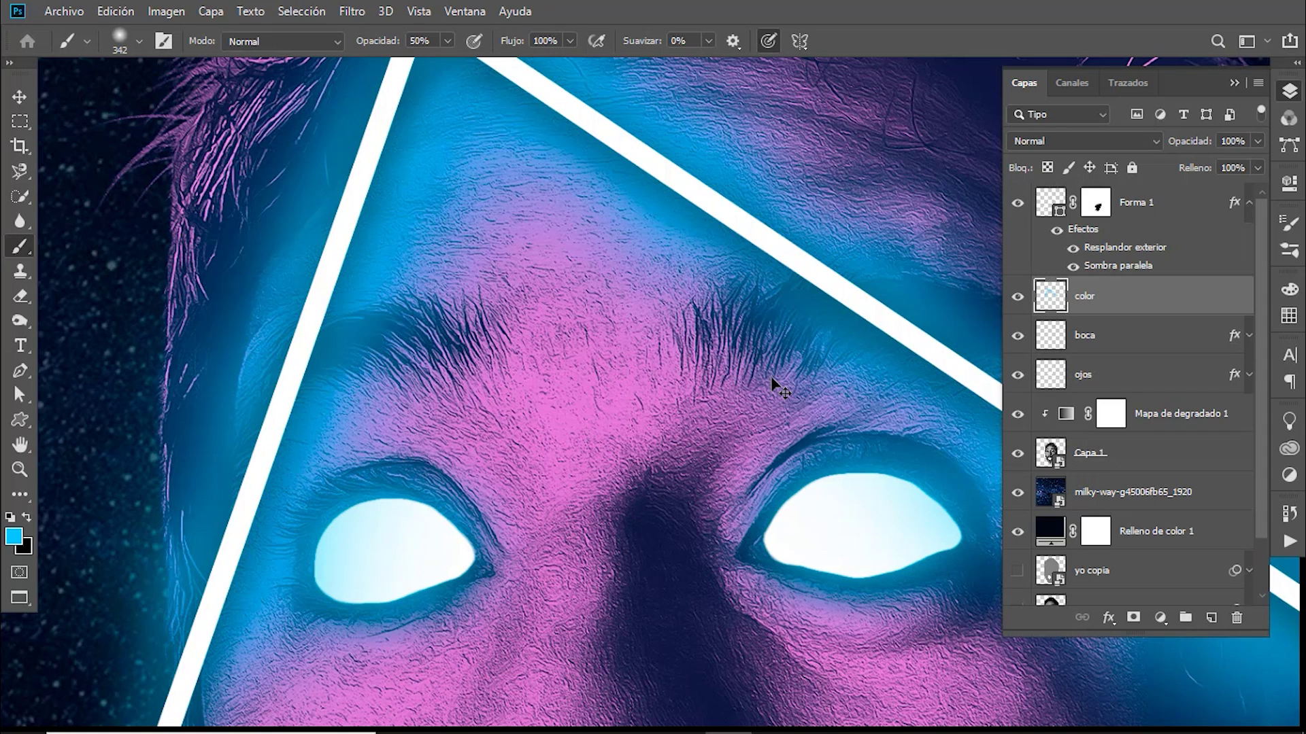
key(ctrl+shift+z)
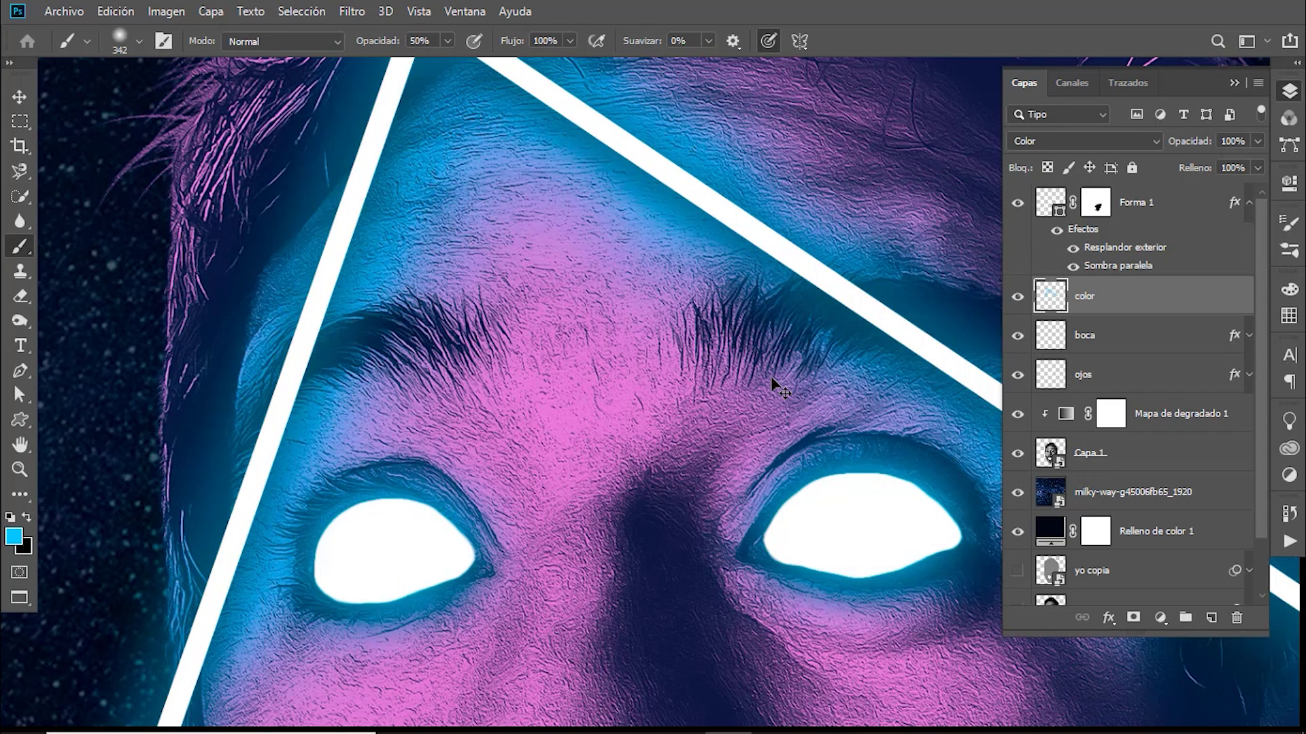